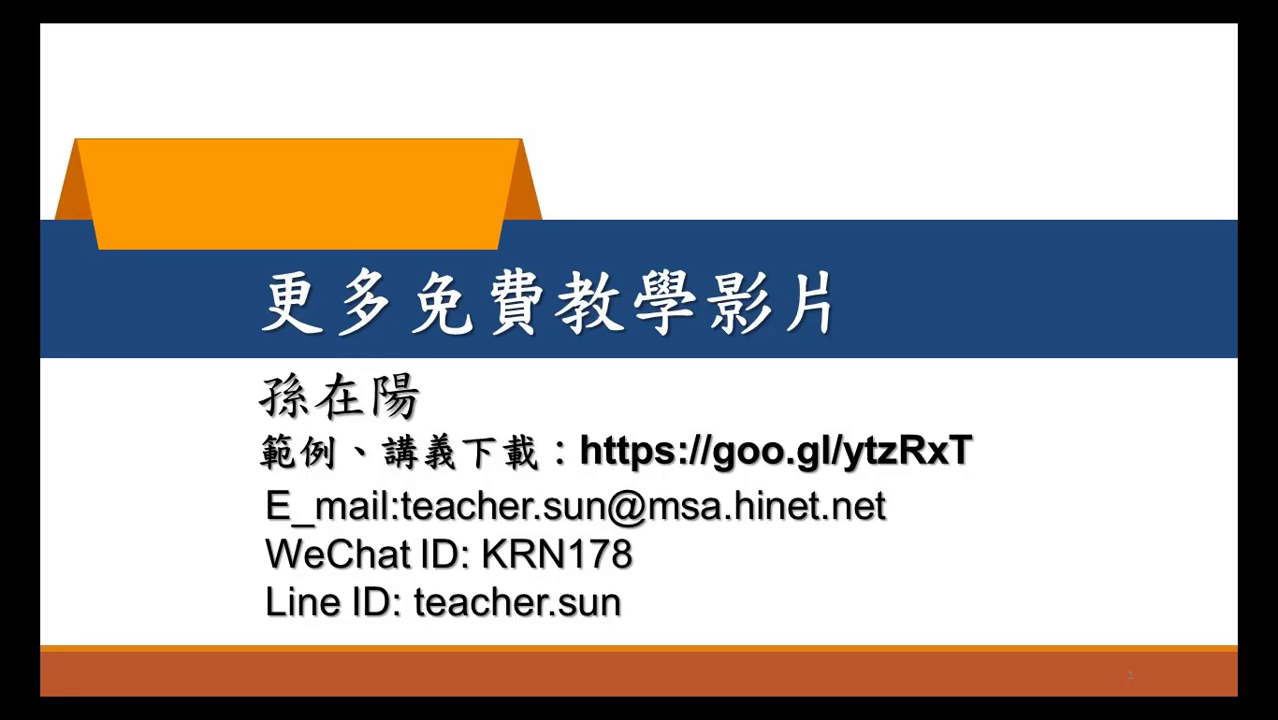
key(Escape)
click(160, 700)
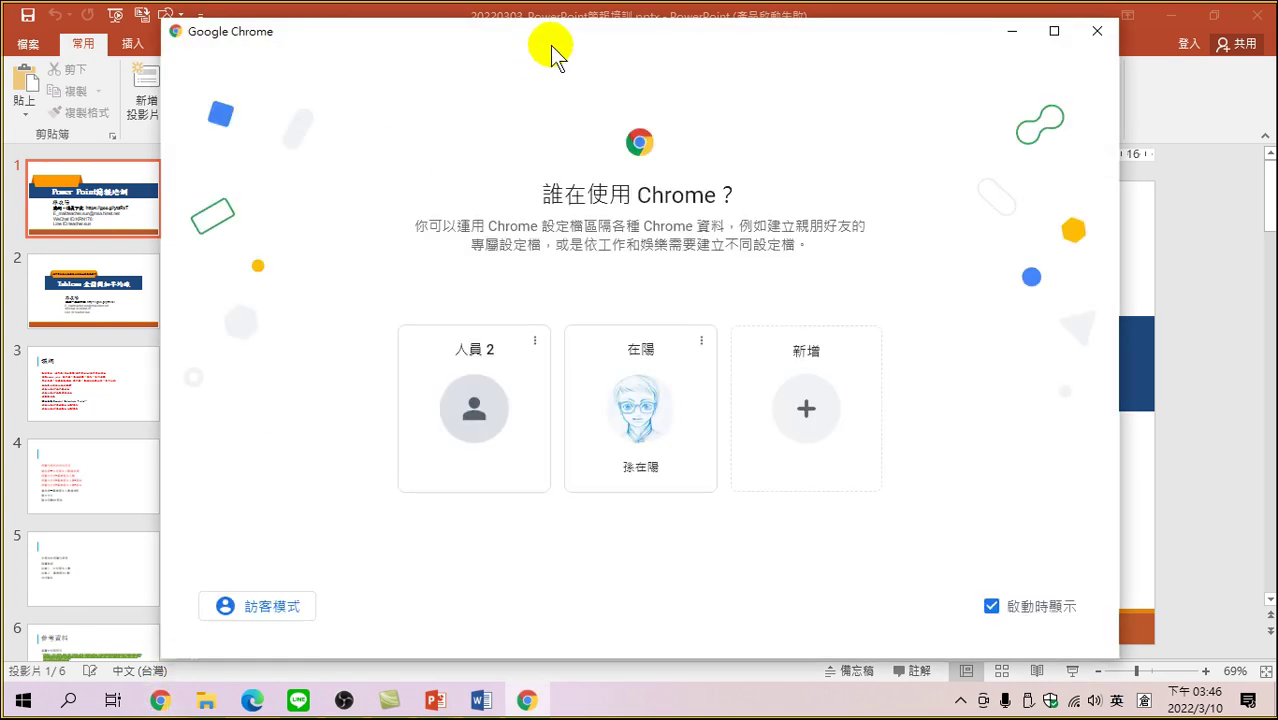
click(617, 390)
click(490, 51)
text(www.yo)
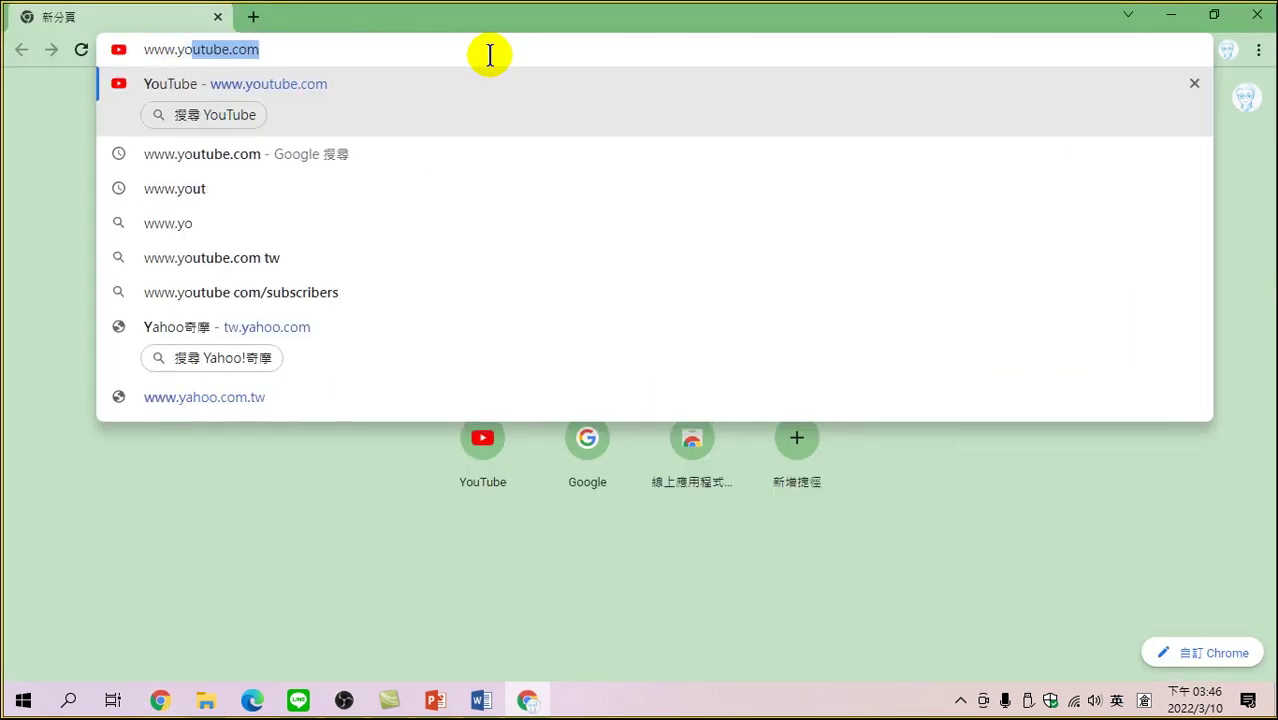
text(u)
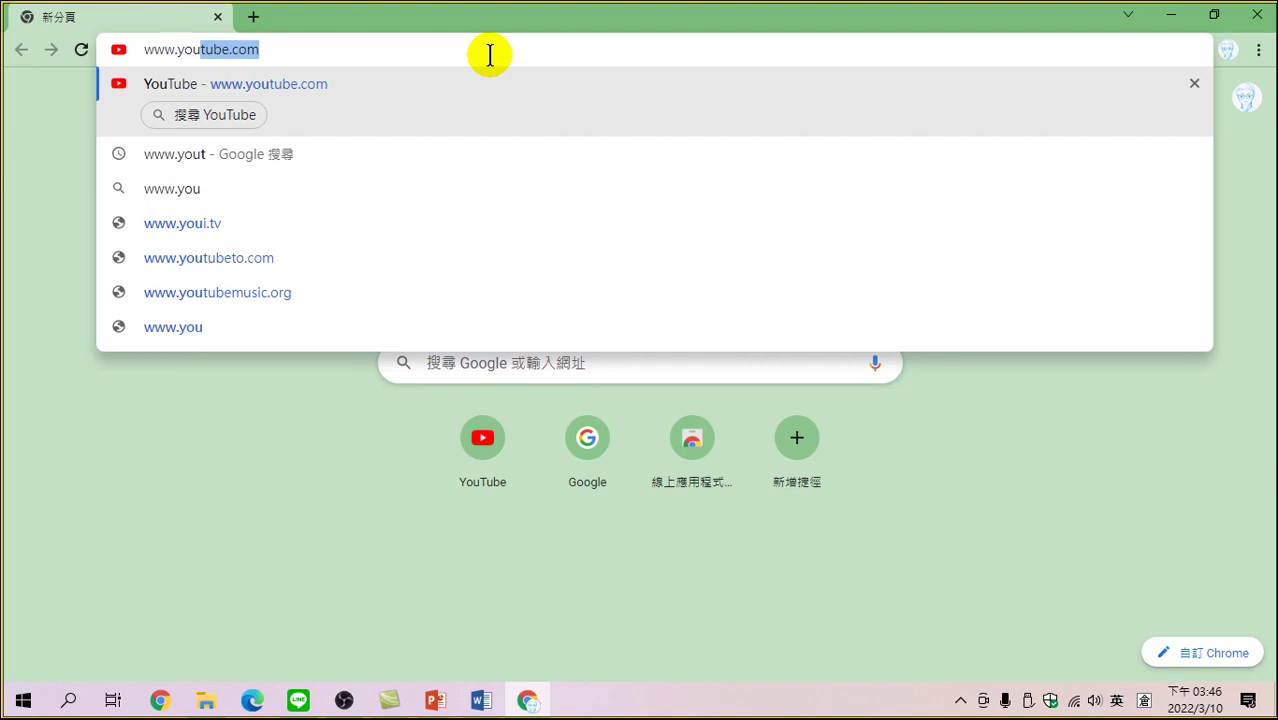
key(Return)
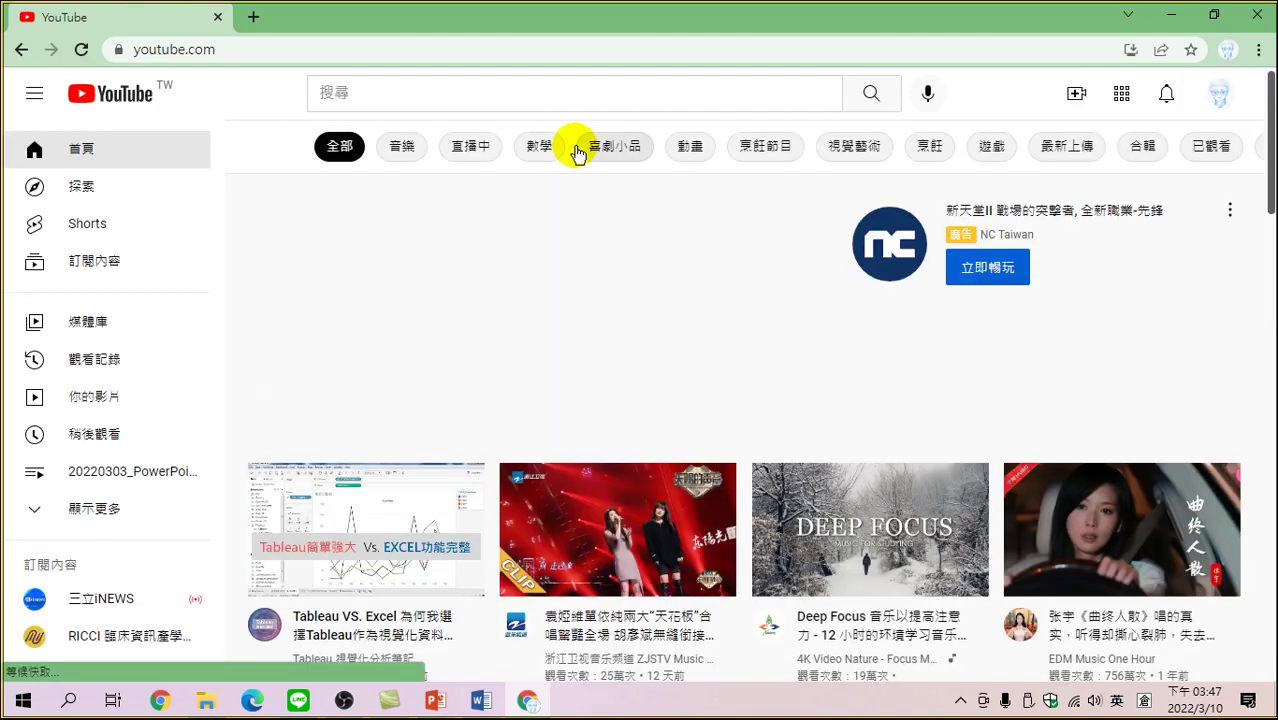
- Search YouTube for 'PowerPoint簡報培訓', switching to Chinese input for the characters
click(494, 95)
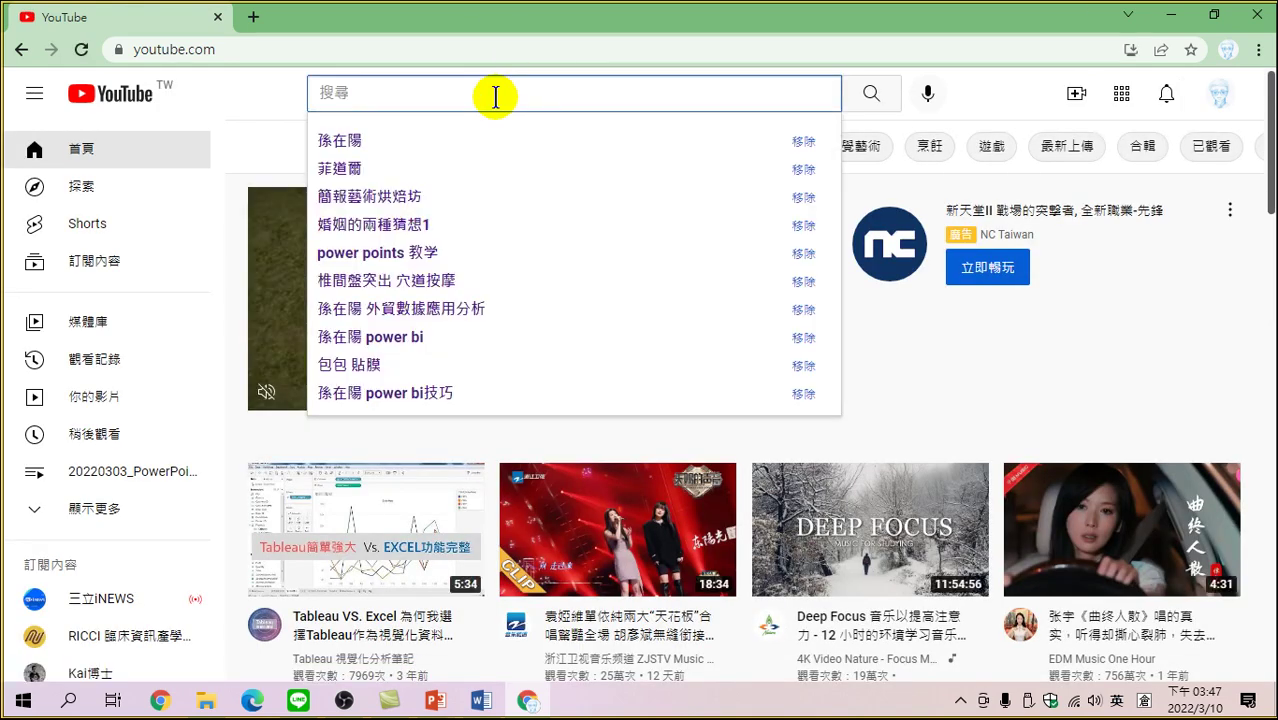
text(Power)
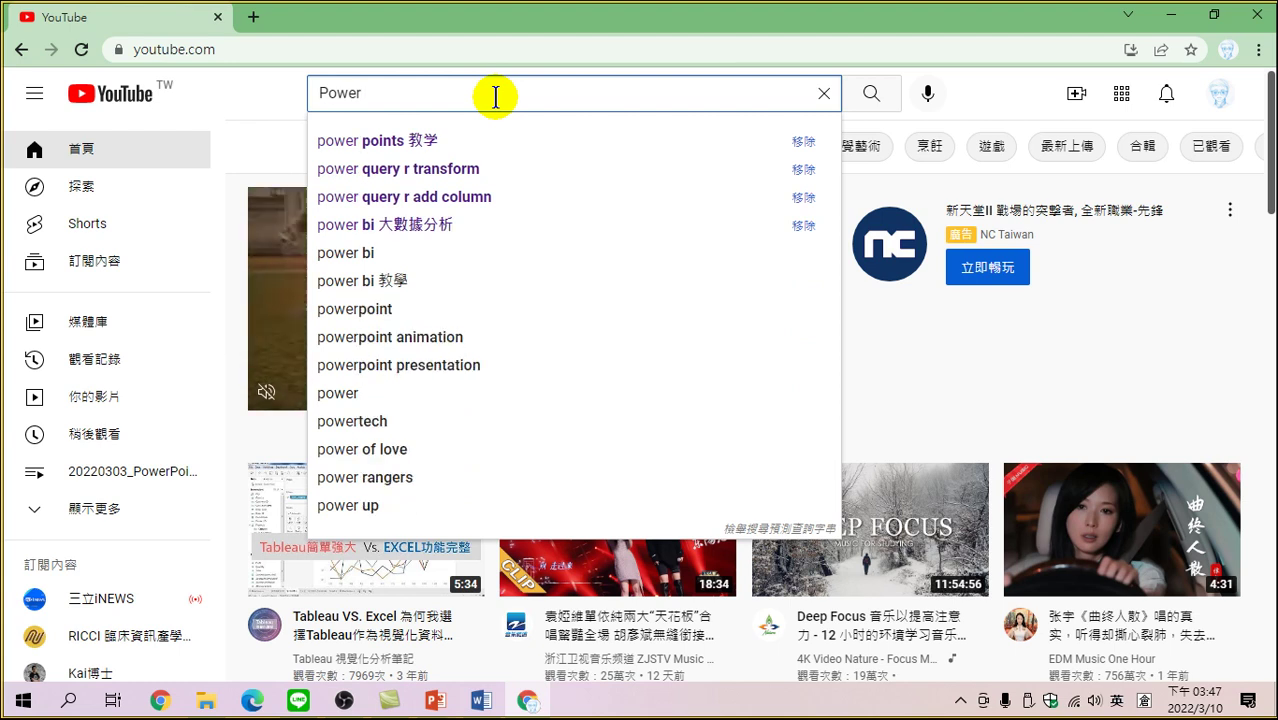
text(Point)
key(shift)
text(ha)
text(簡報培訓)
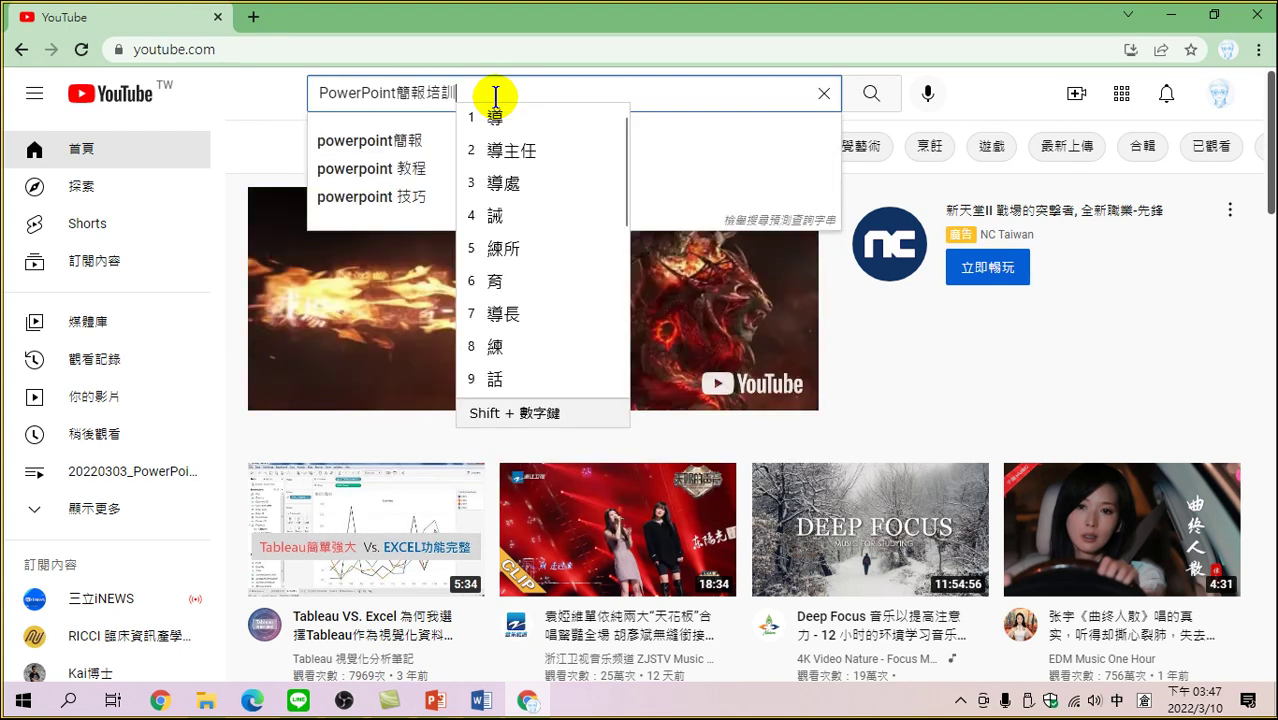
key(Return)
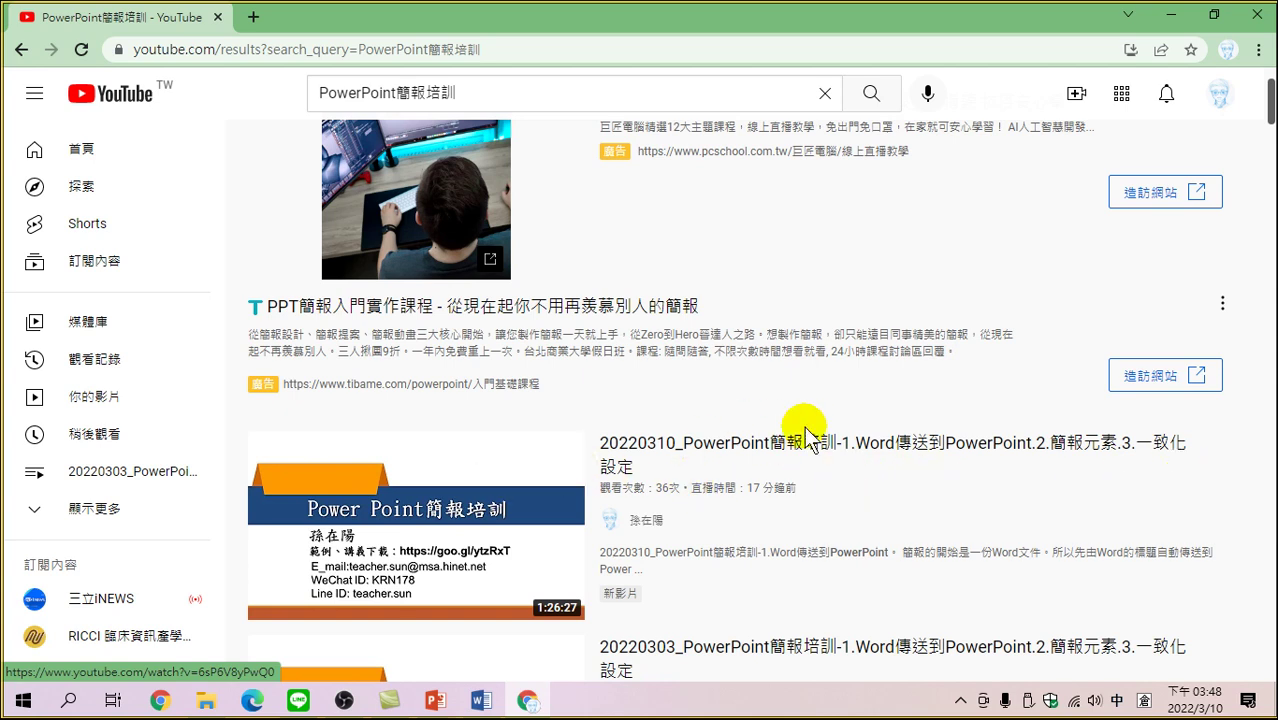
click(486, 508)
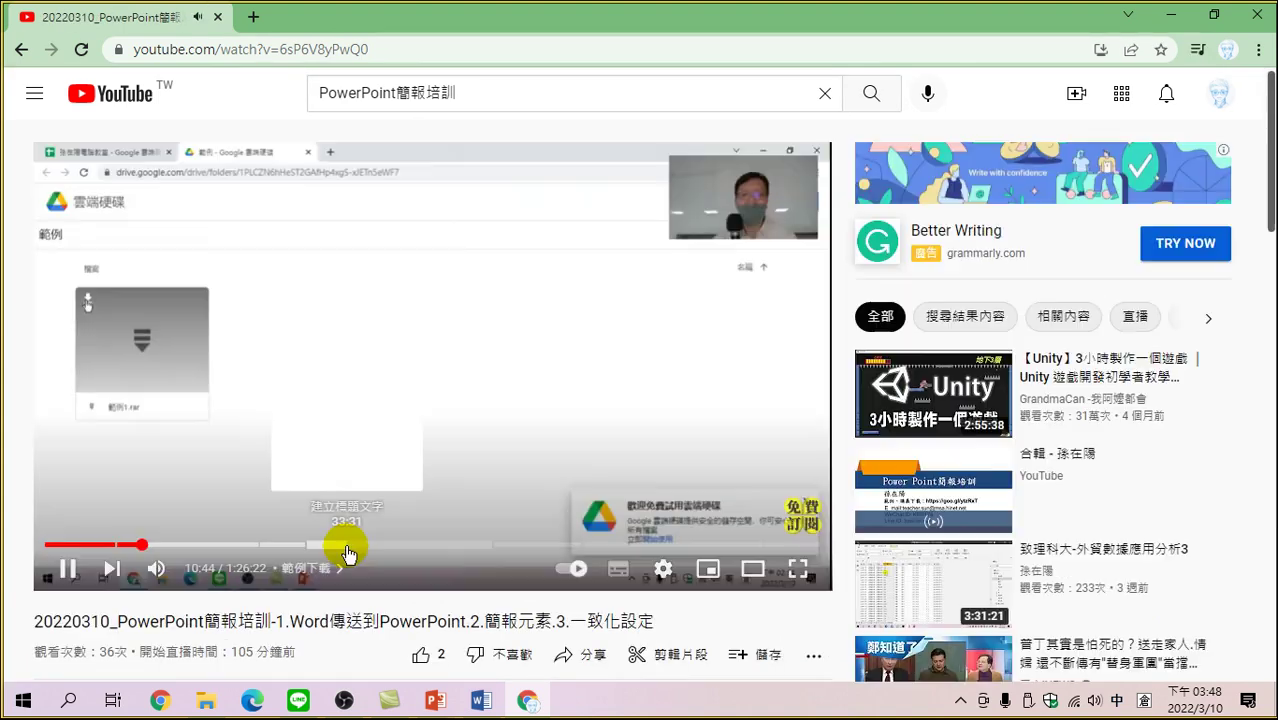
click(345, 545)
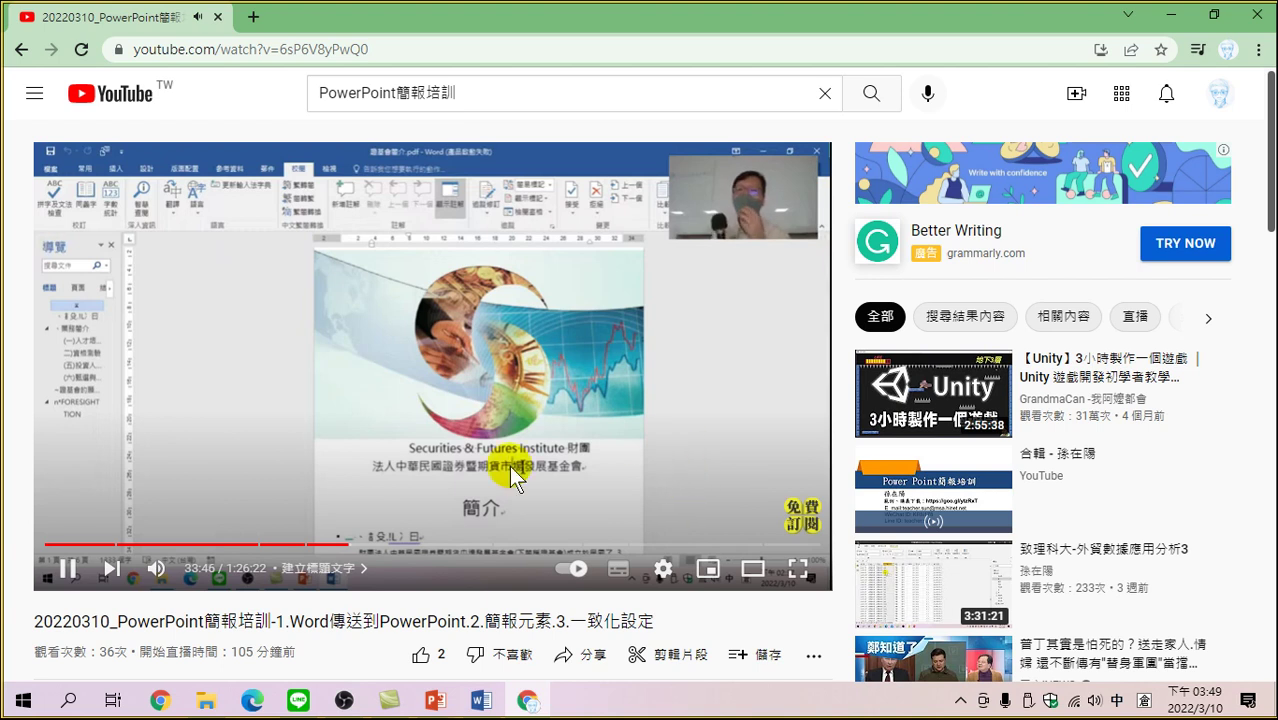
click(67, 568)
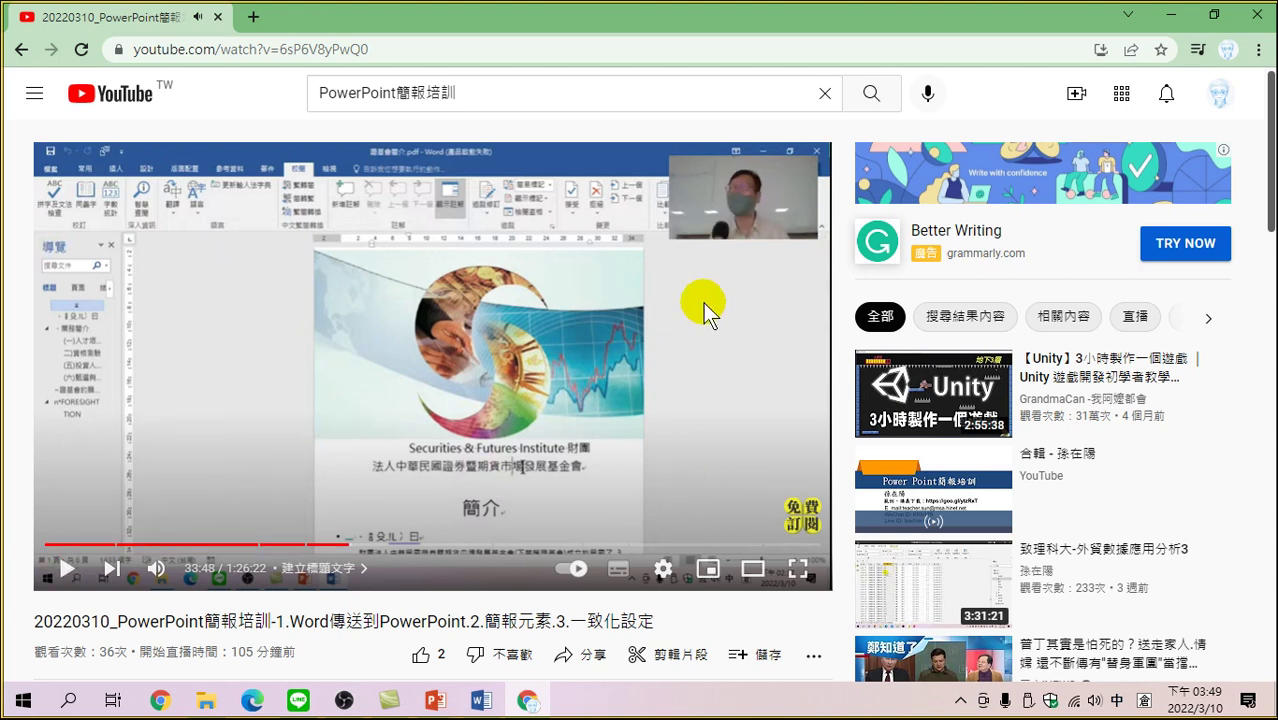
click(22, 48)
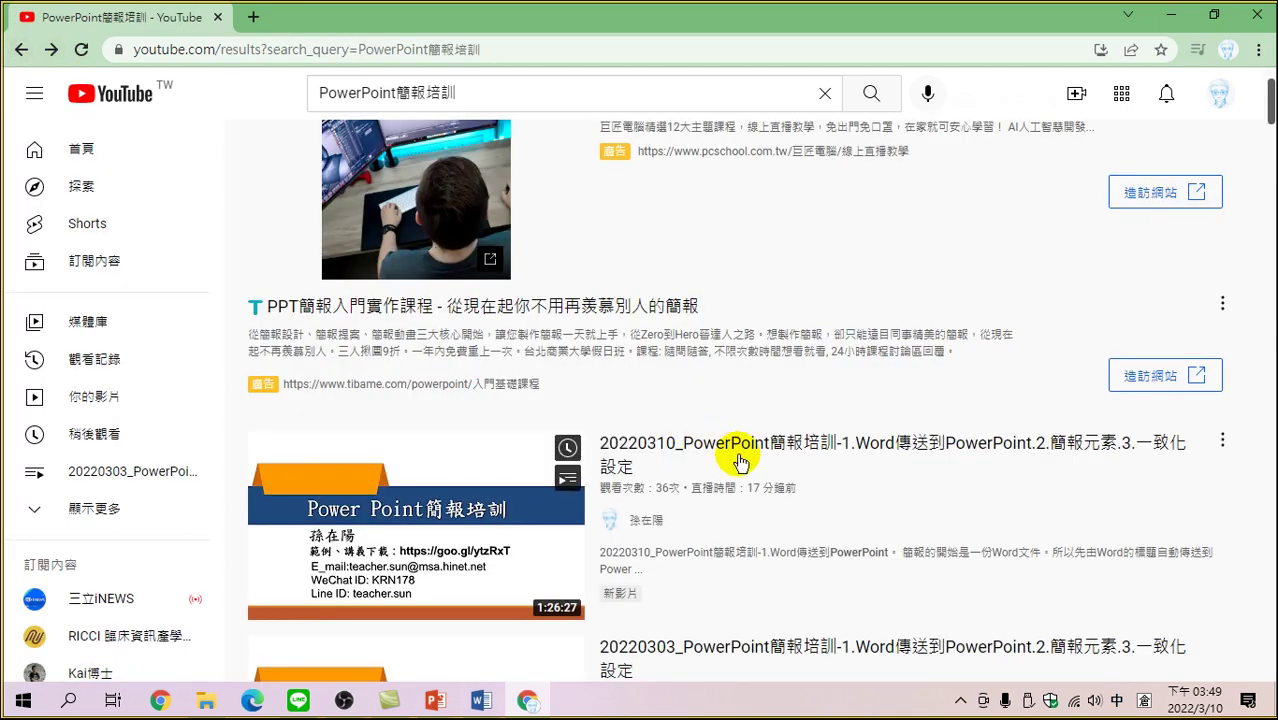
scroll(740, 435, down, 3)
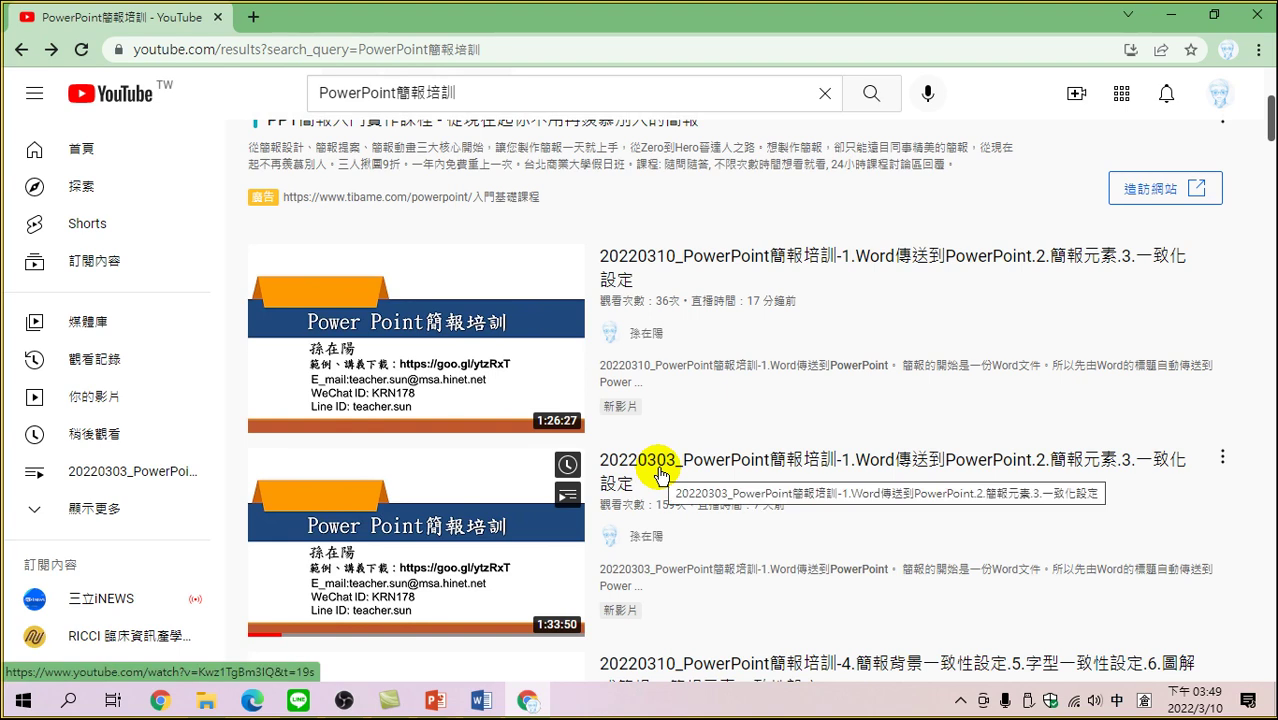
scroll(664, 468, down, 3)
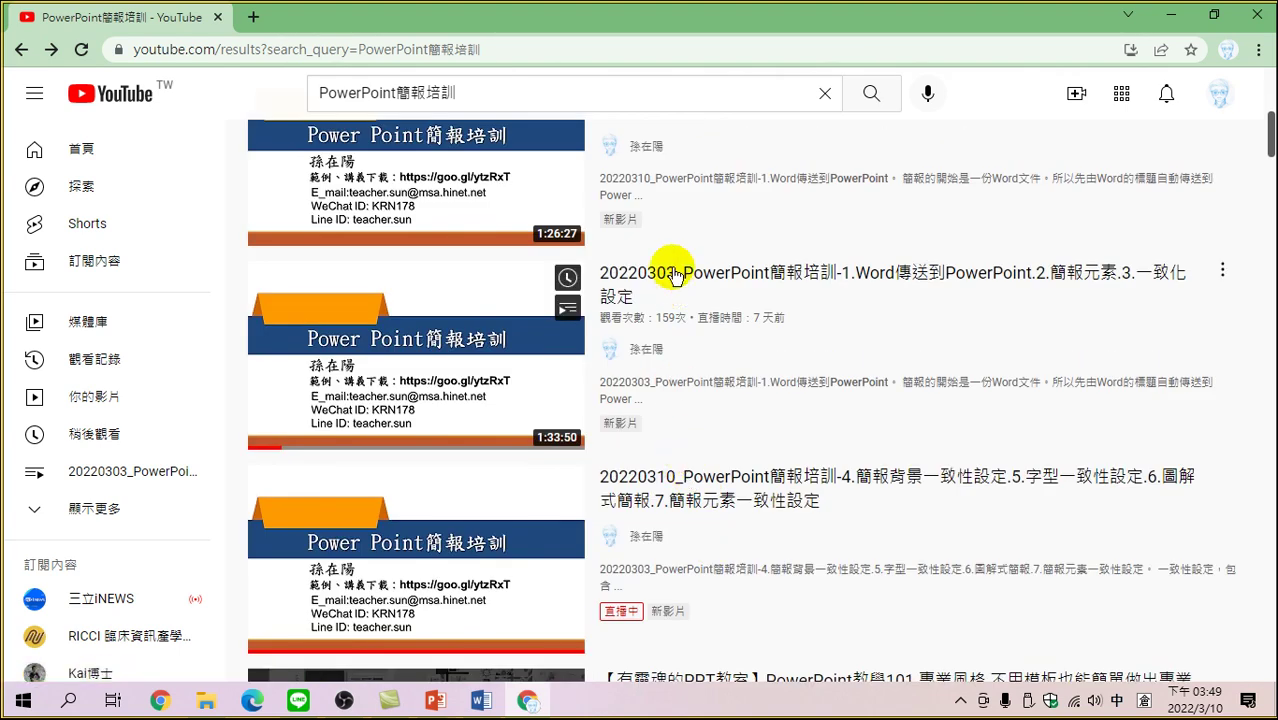
scroll(700, 272, up, 1)
scroll(773, 432, down, 3)
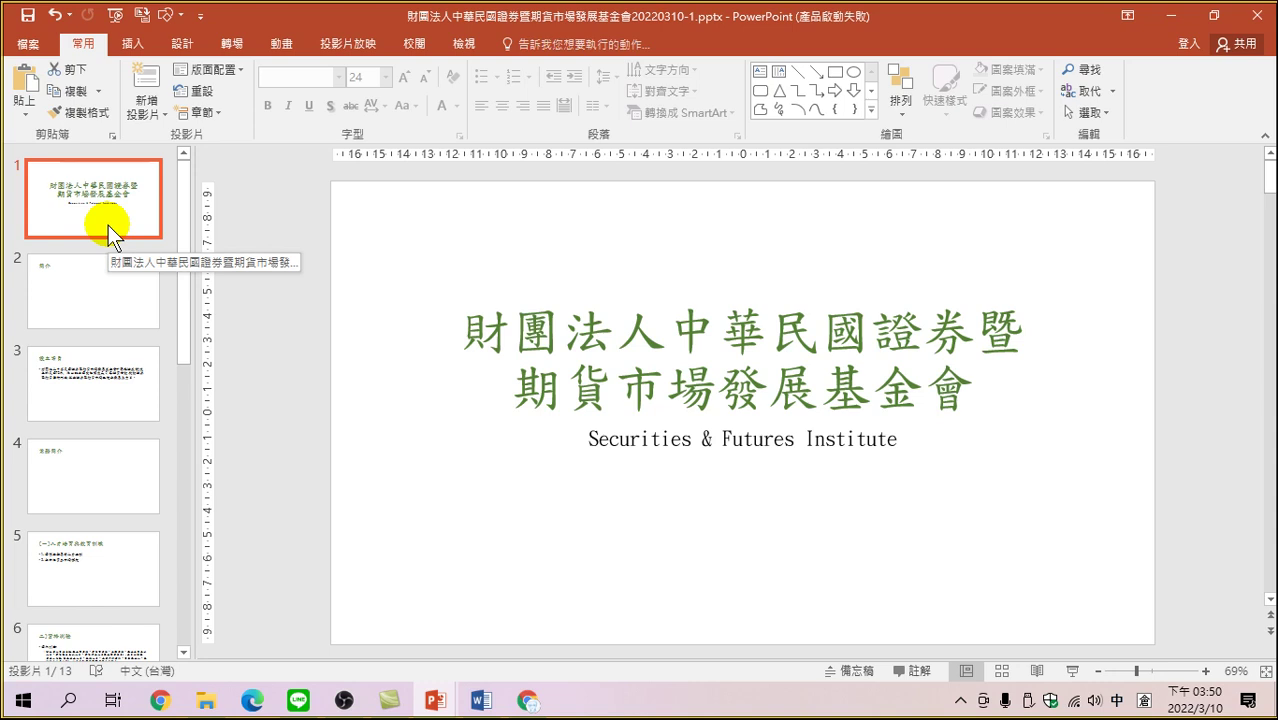
click(1165, 20)
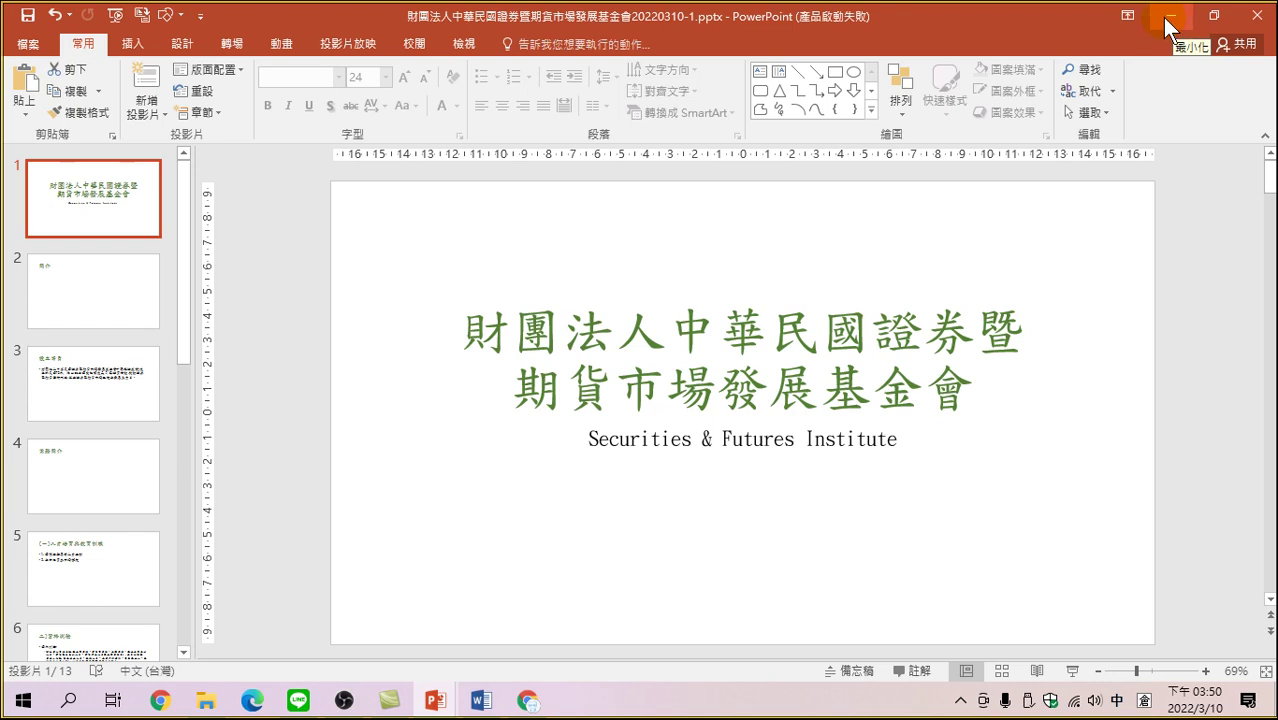
click(1165, 18)
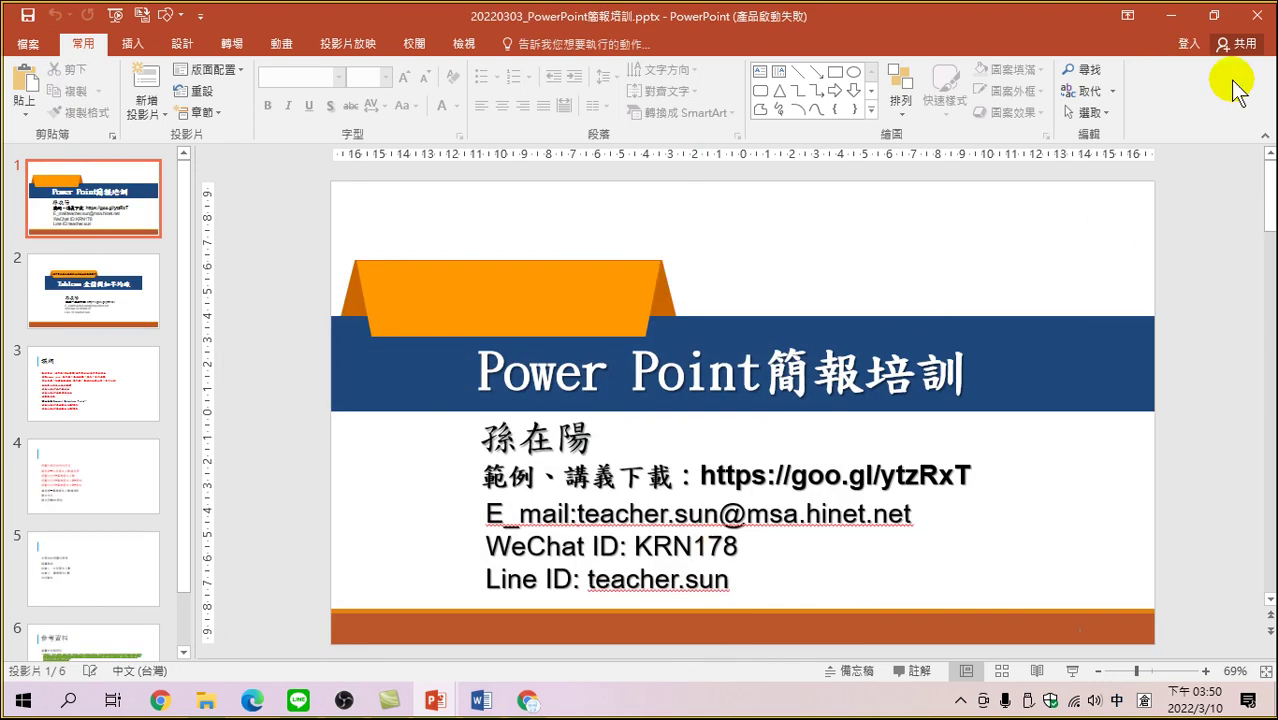
click(1176, 19)
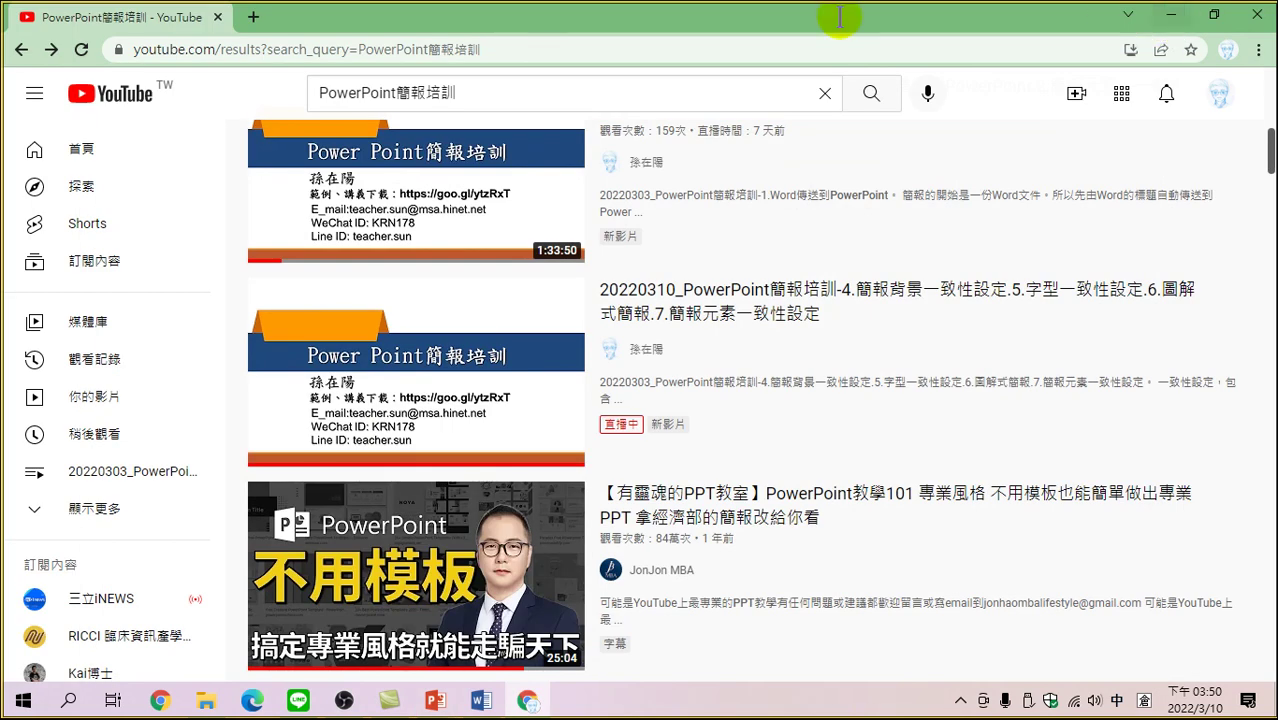
- Sign out of the YouTube account from the avatar menu and select the address bar
click(1222, 96)
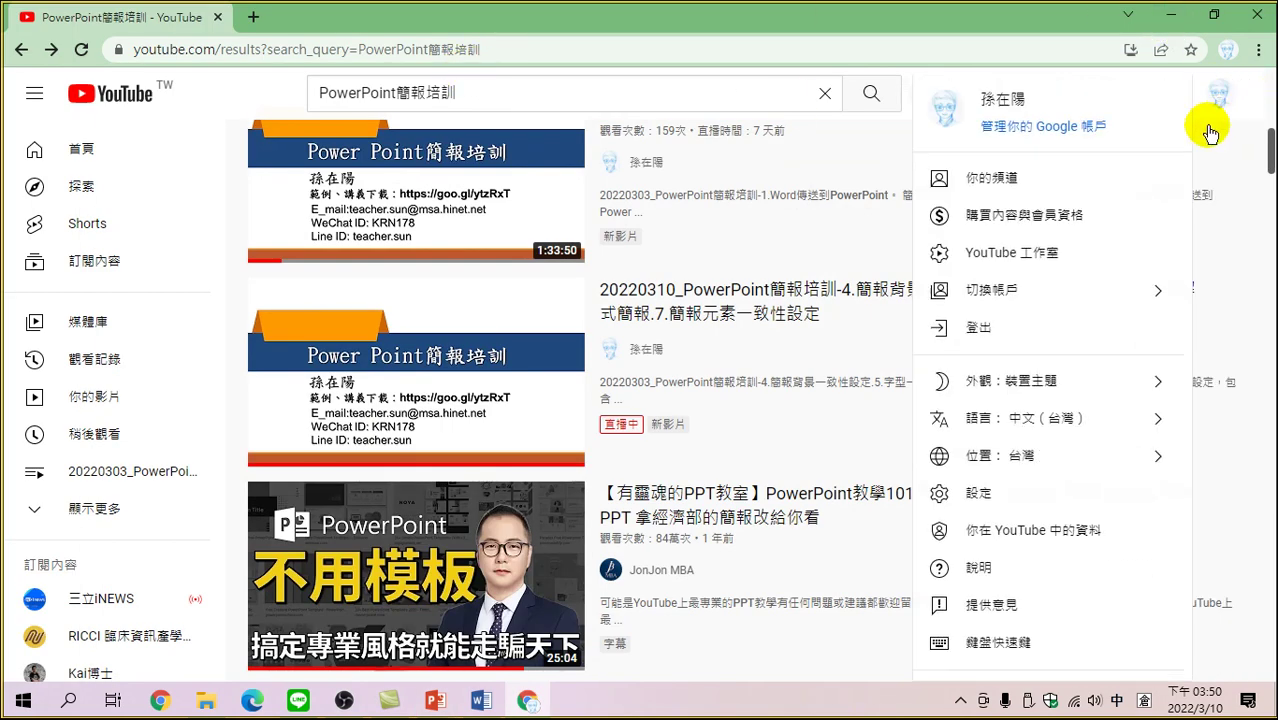
click(993, 326)
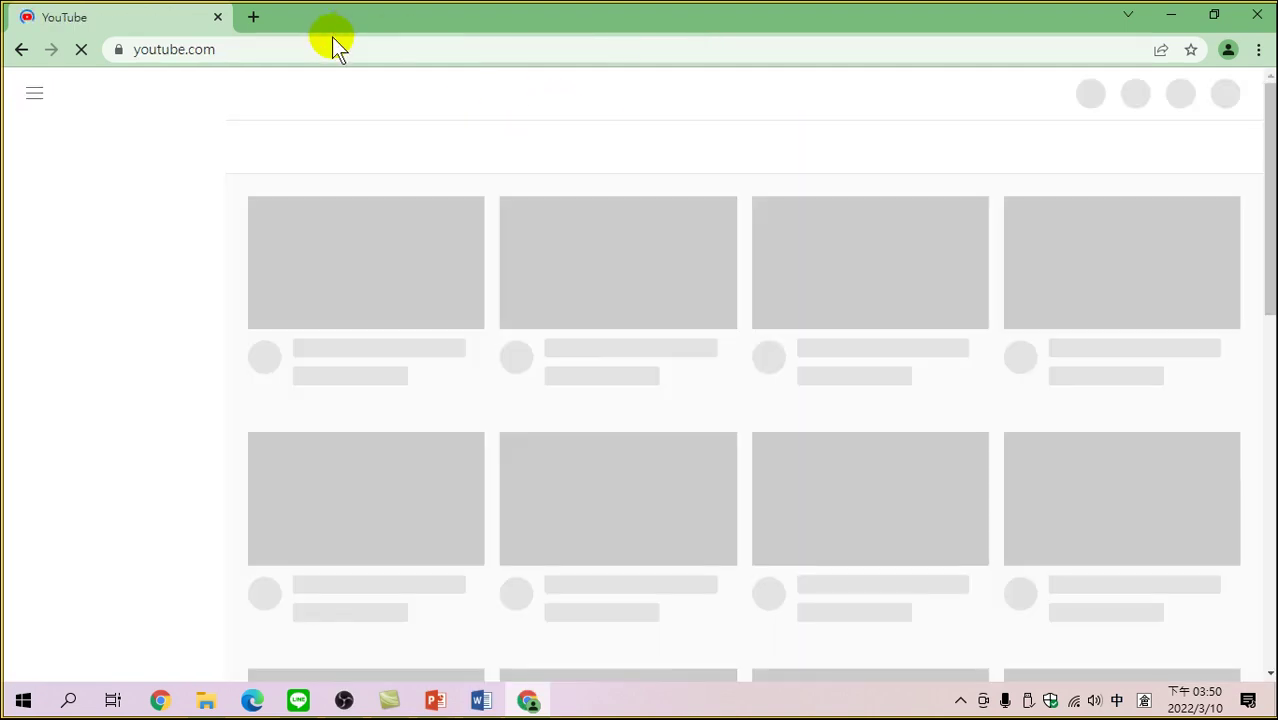
click(338, 49)
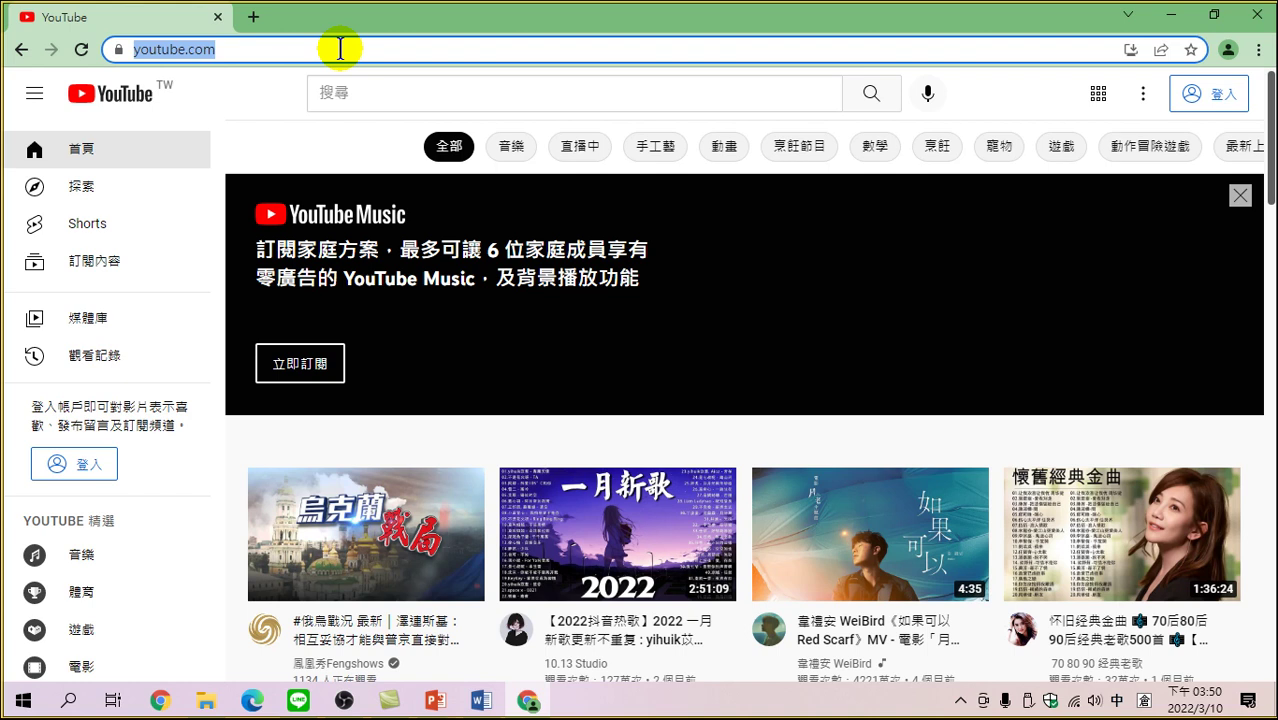
- Search Google for 證基會 from the address bar
text(臨廿)
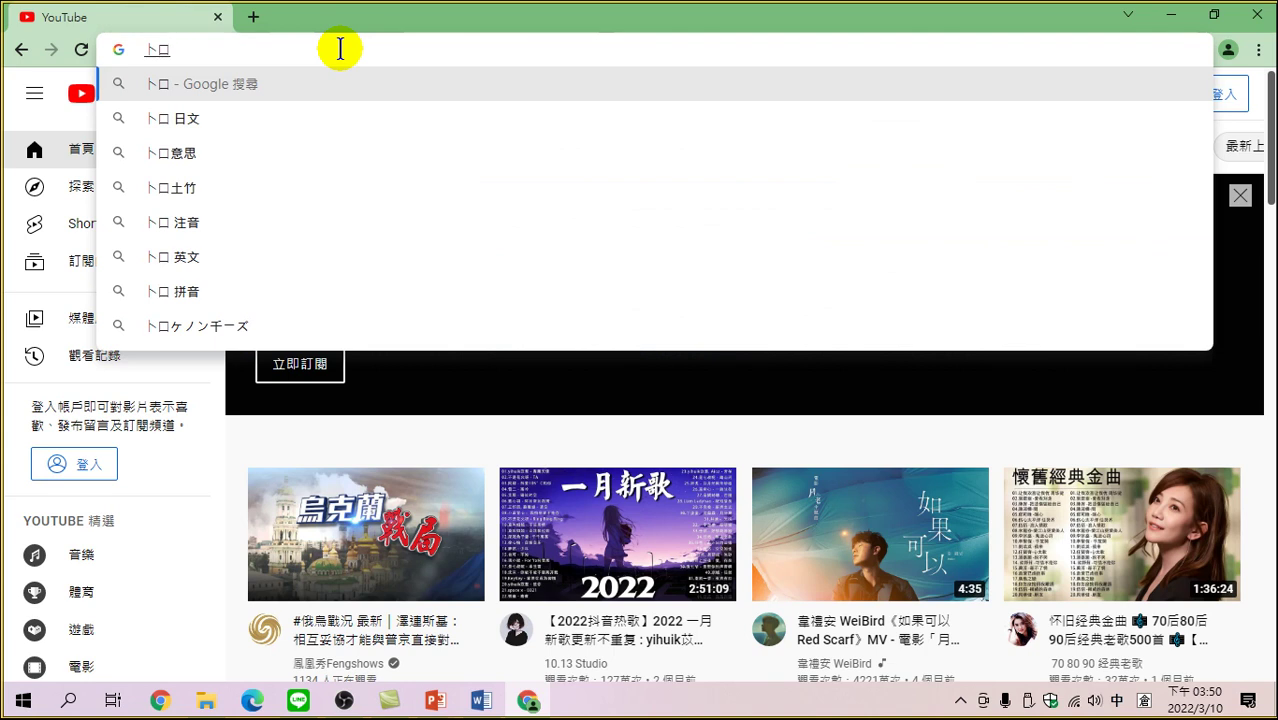
text(會)
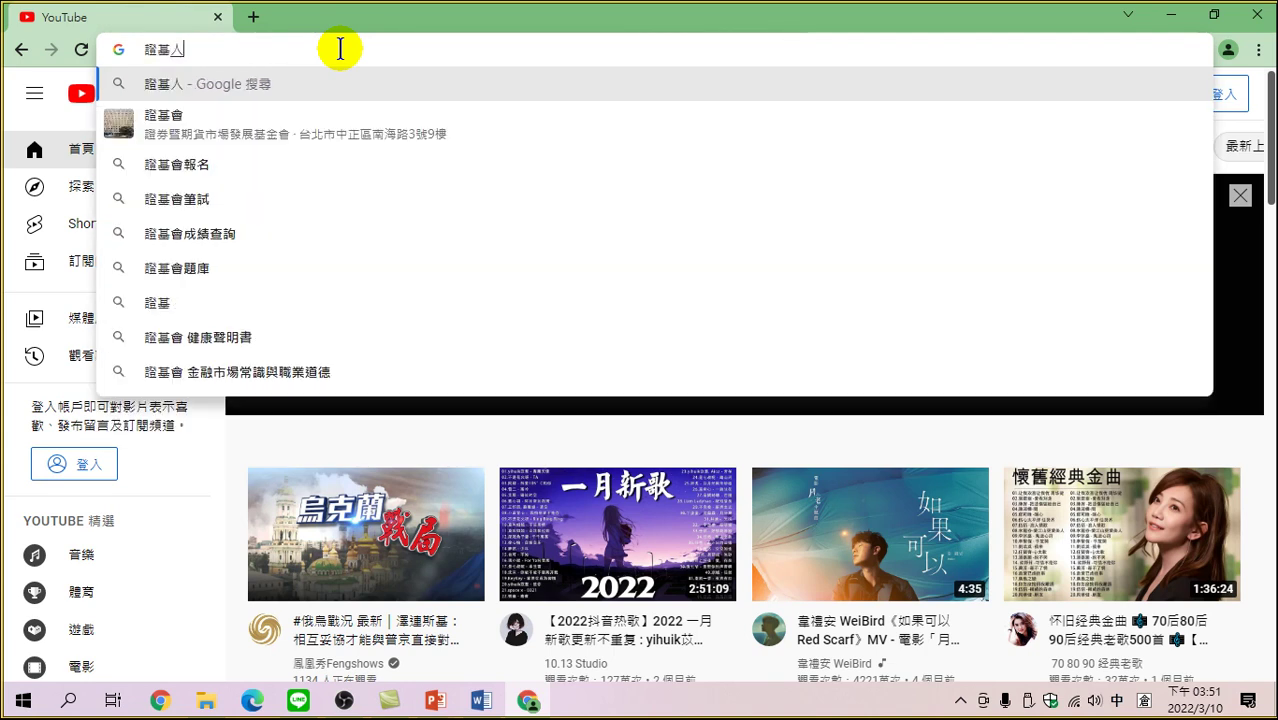
key(Return)
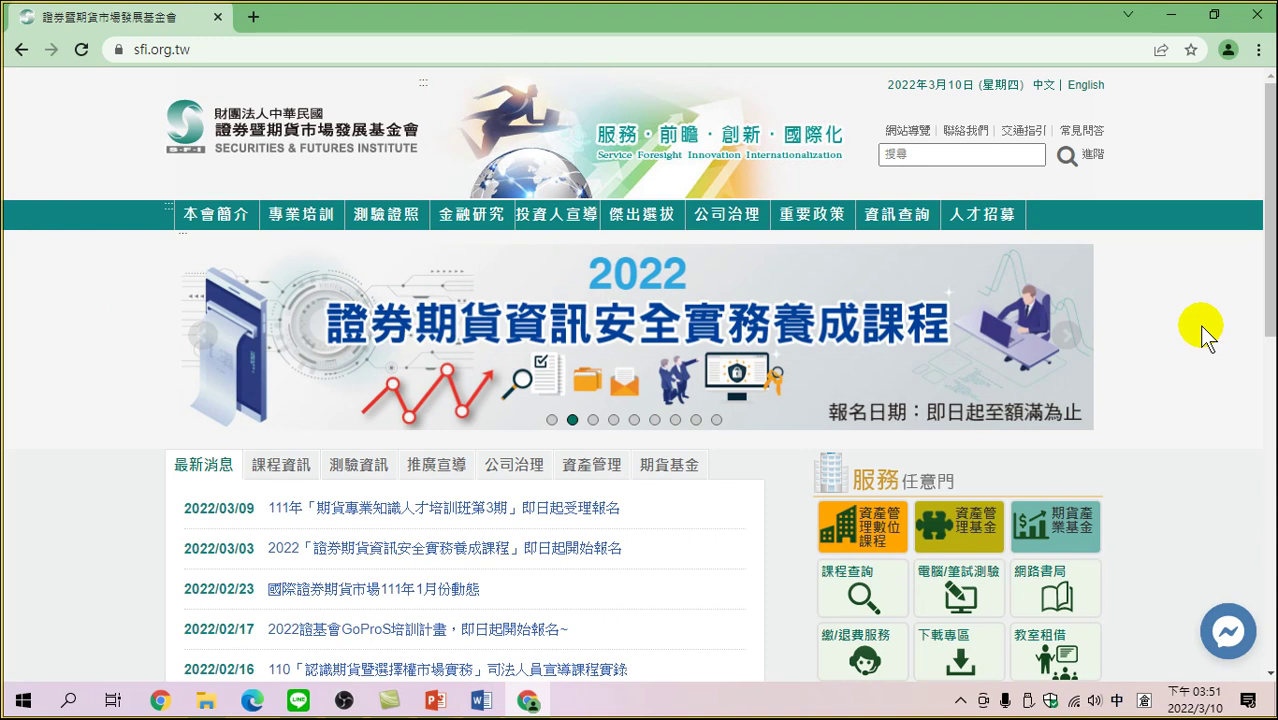
- In a new tab, search Google for 金管會 and open the fsc.gov.tw result
click(254, 17)
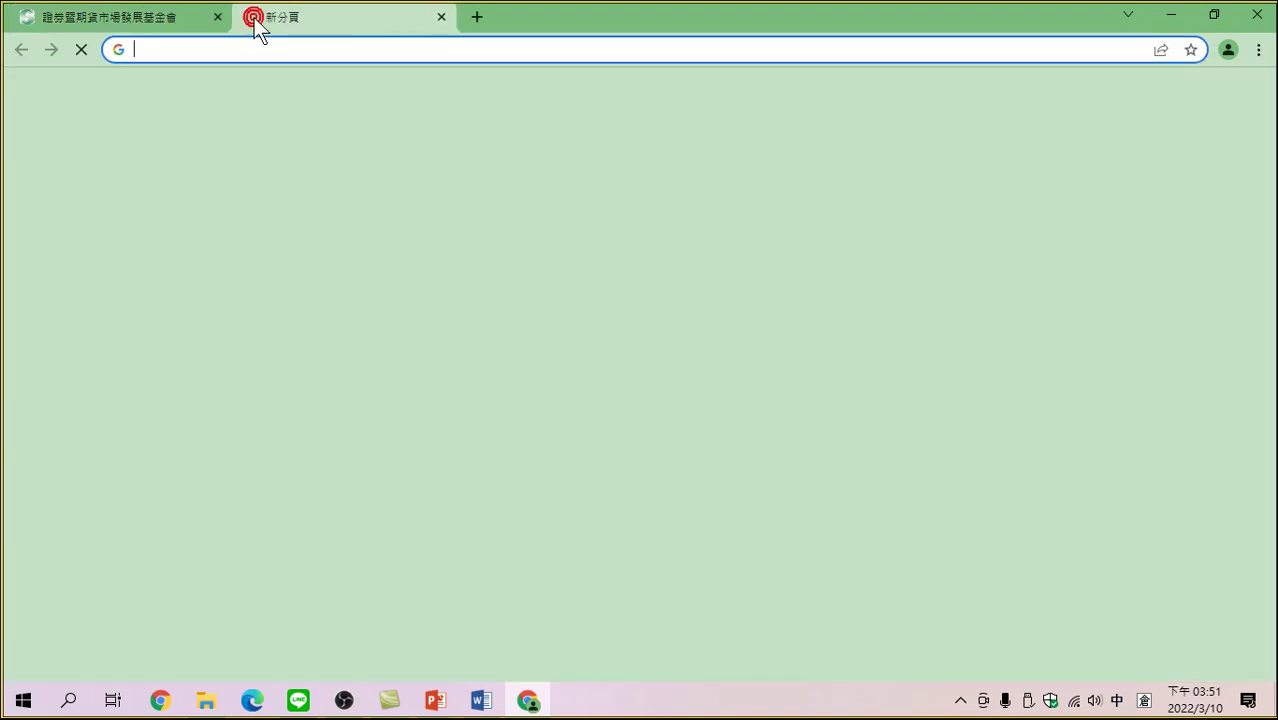
click(290, 52)
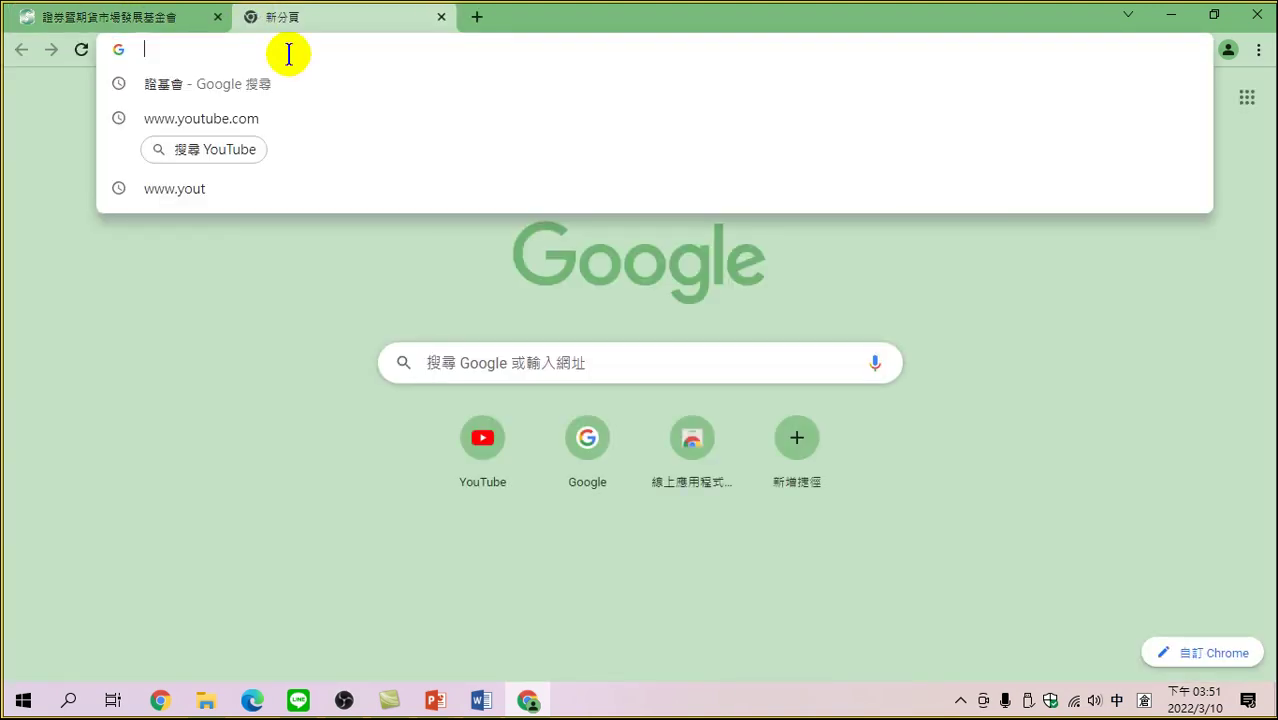
text(金)
key(Down)
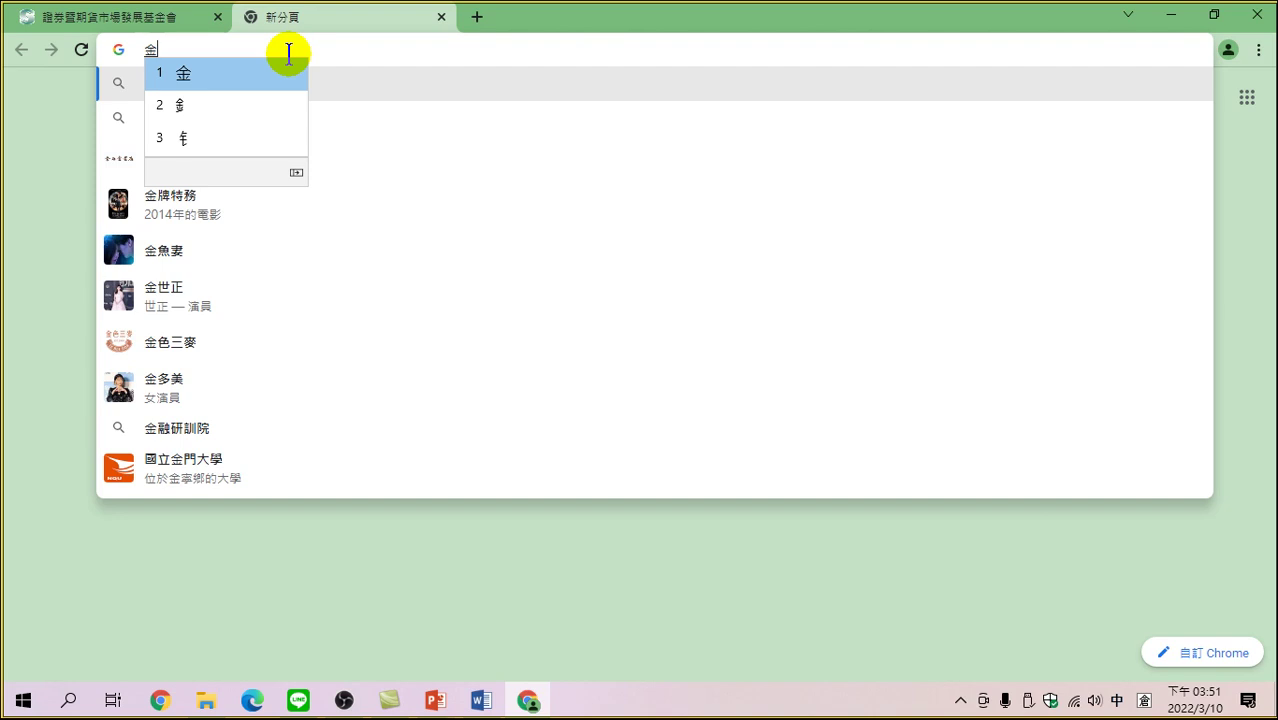
key(Return)
text(管)
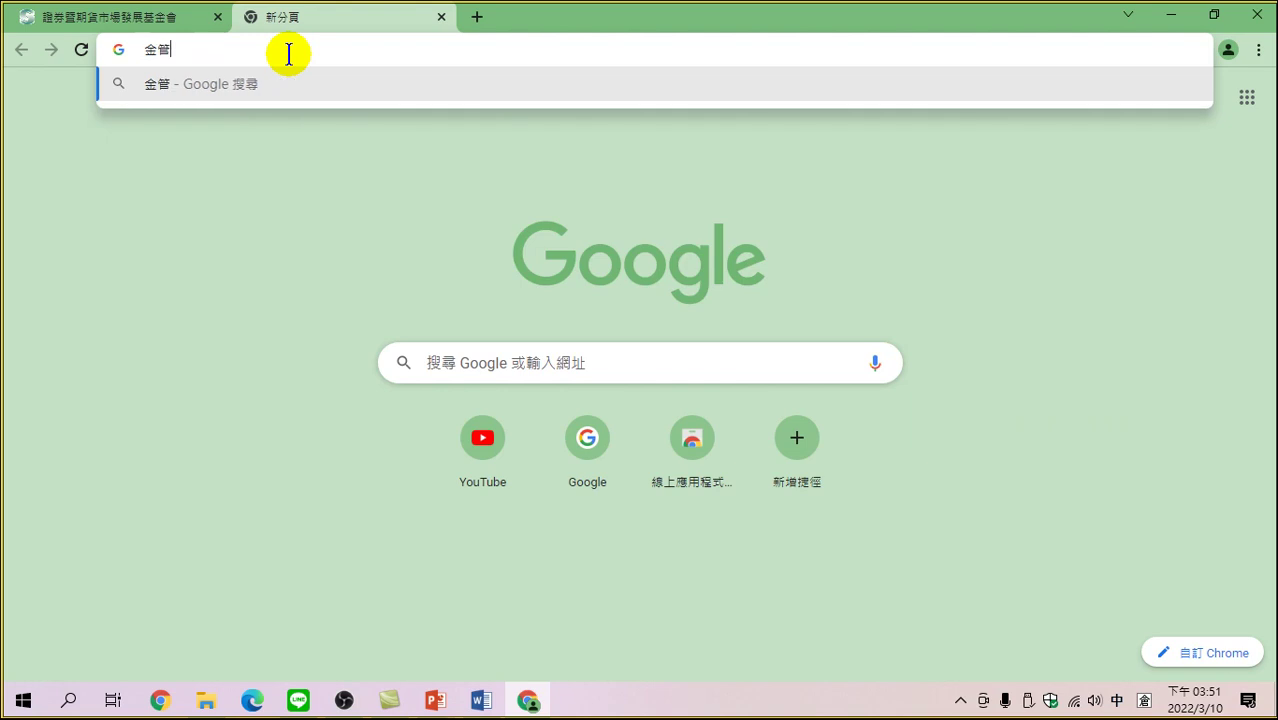
text(會)
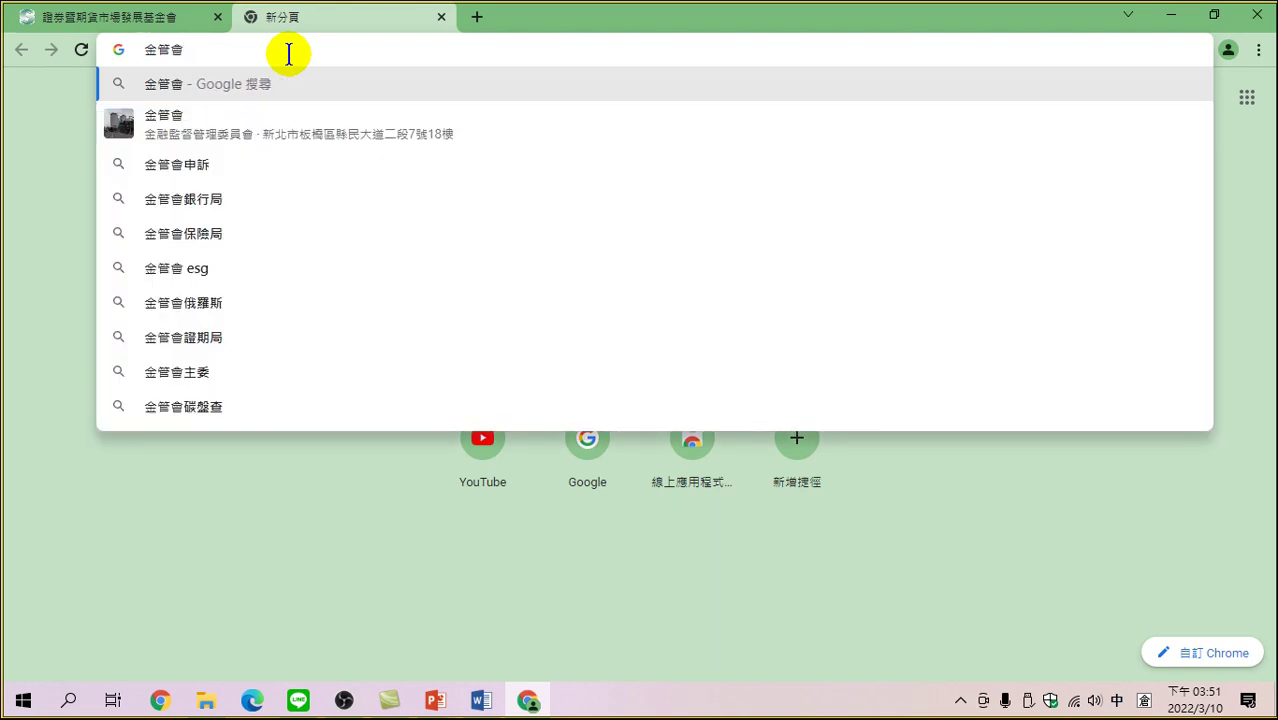
key(Return)
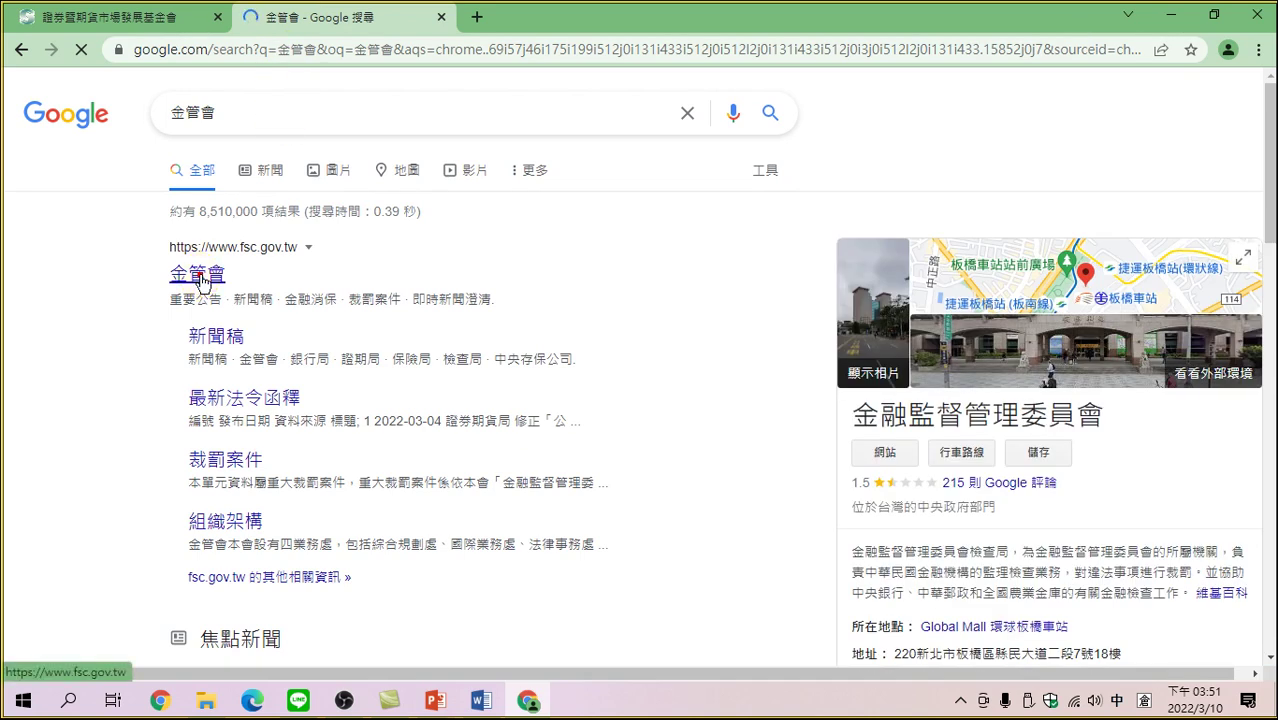
click(201, 277)
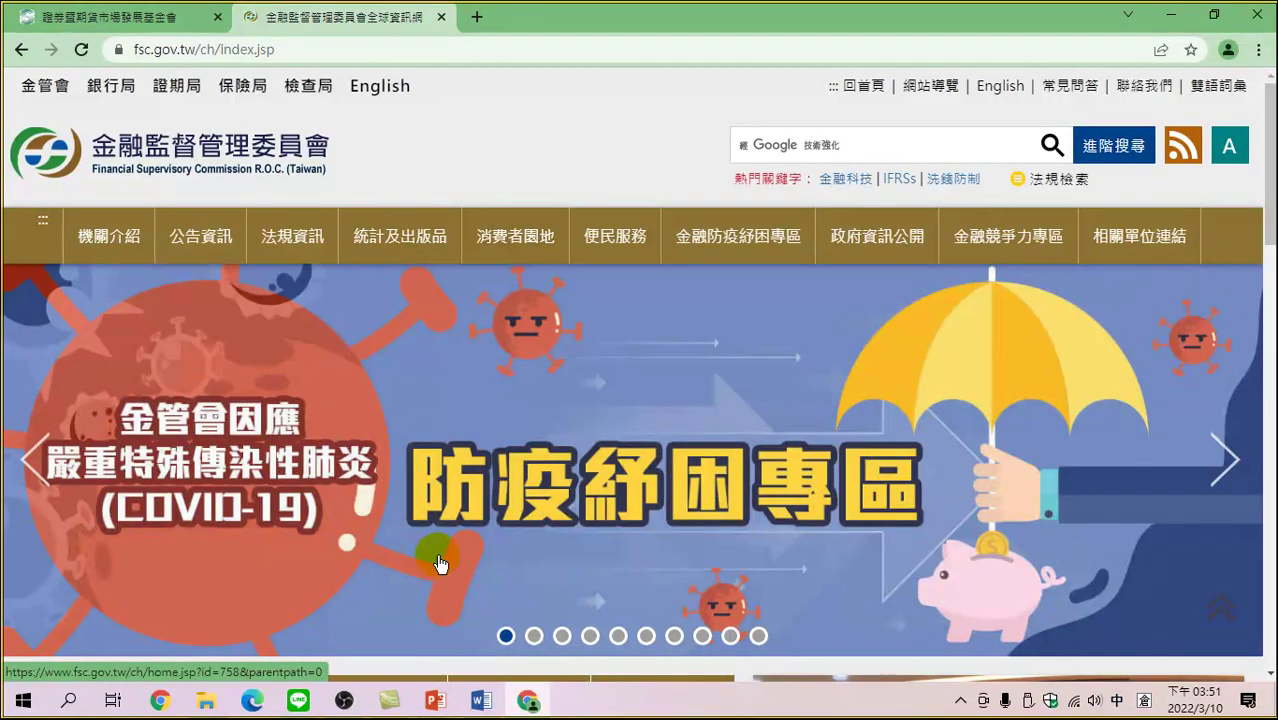
scroll(647, 421, down, 5)
scroll(647, 421, down, 3)
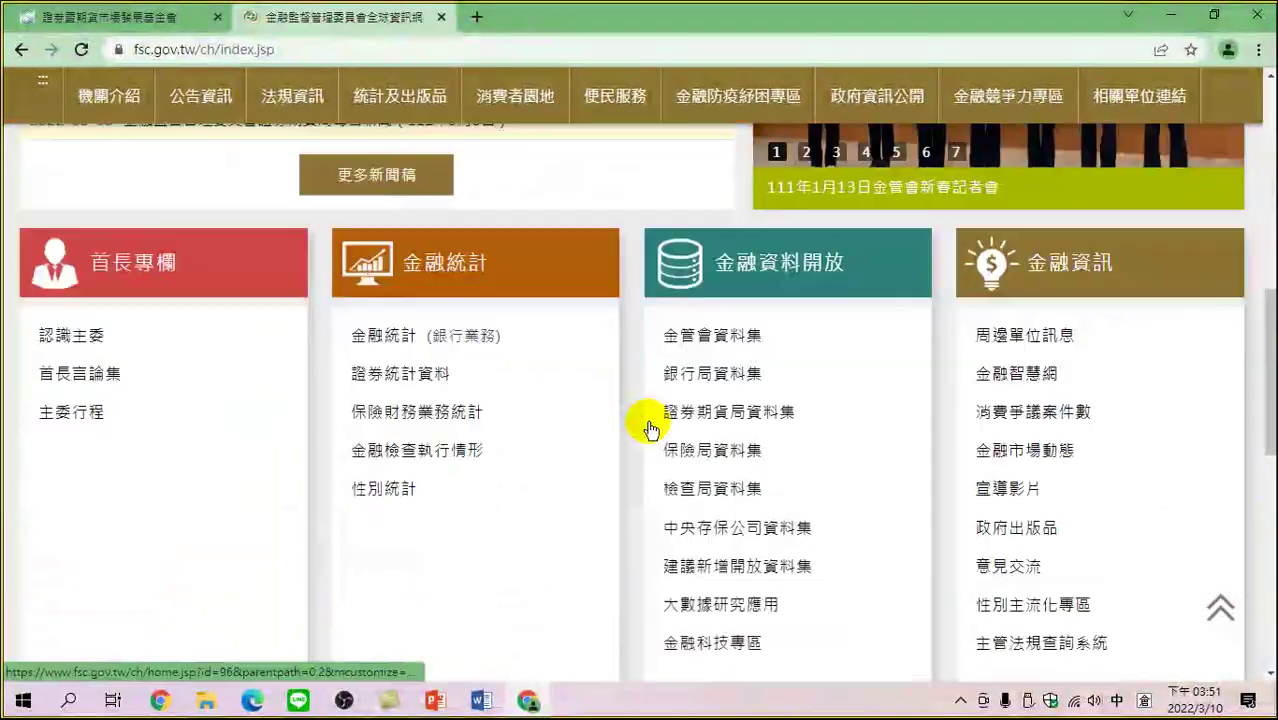
scroll(645, 420, down, 1)
scroll(639, 418, down, 4)
scroll(630, 422, down, 2)
scroll(624, 426, up, 3)
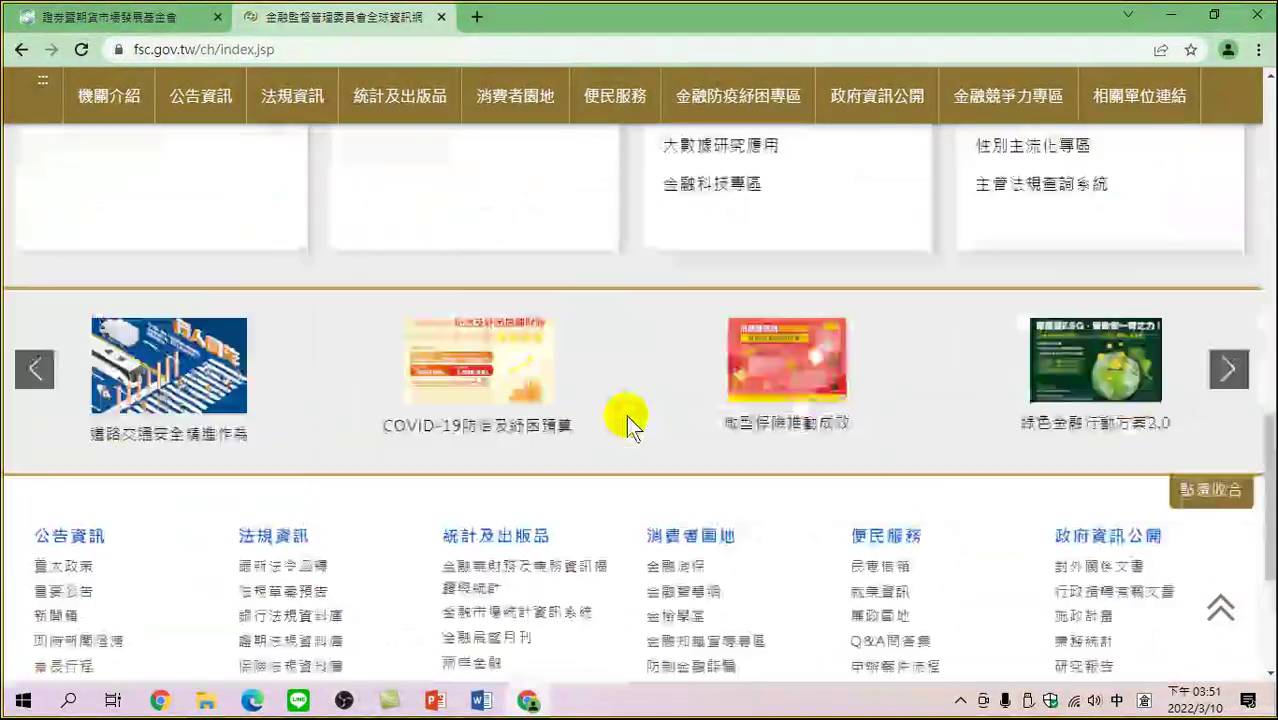
scroll(626, 415, up, 10)
scroll(622, 386, up, 5)
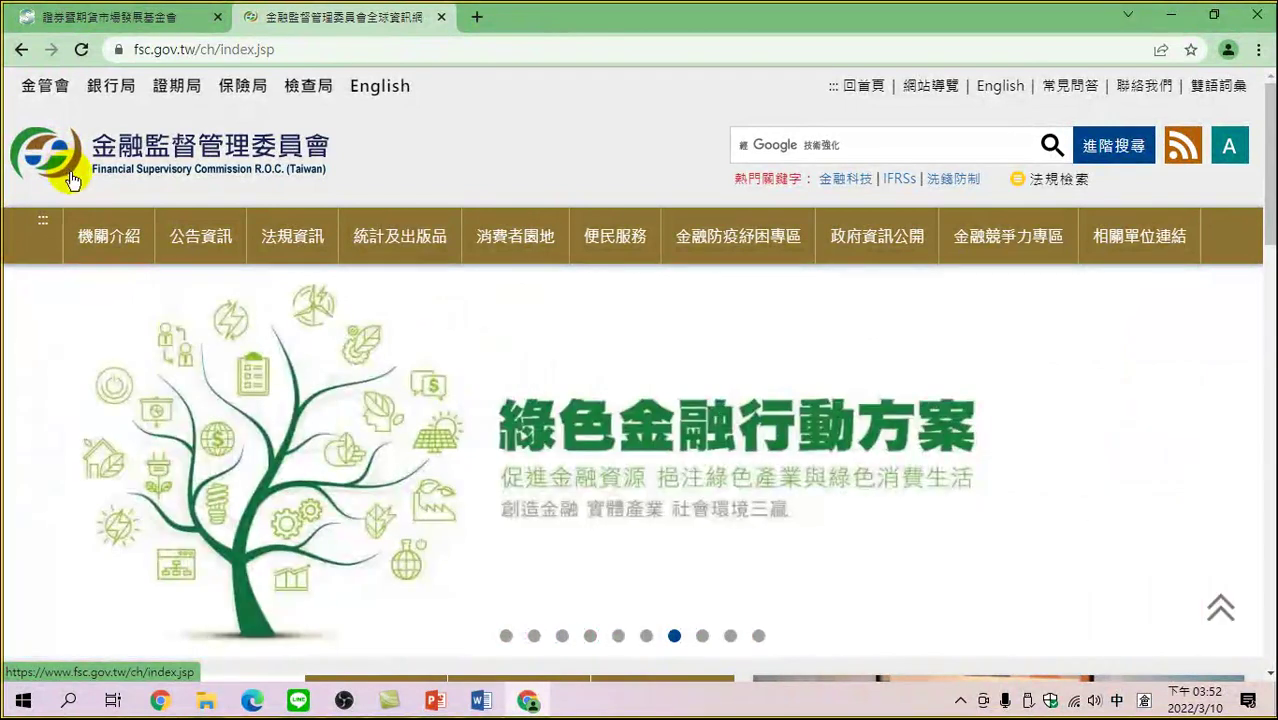
mouse_move(181, 256)
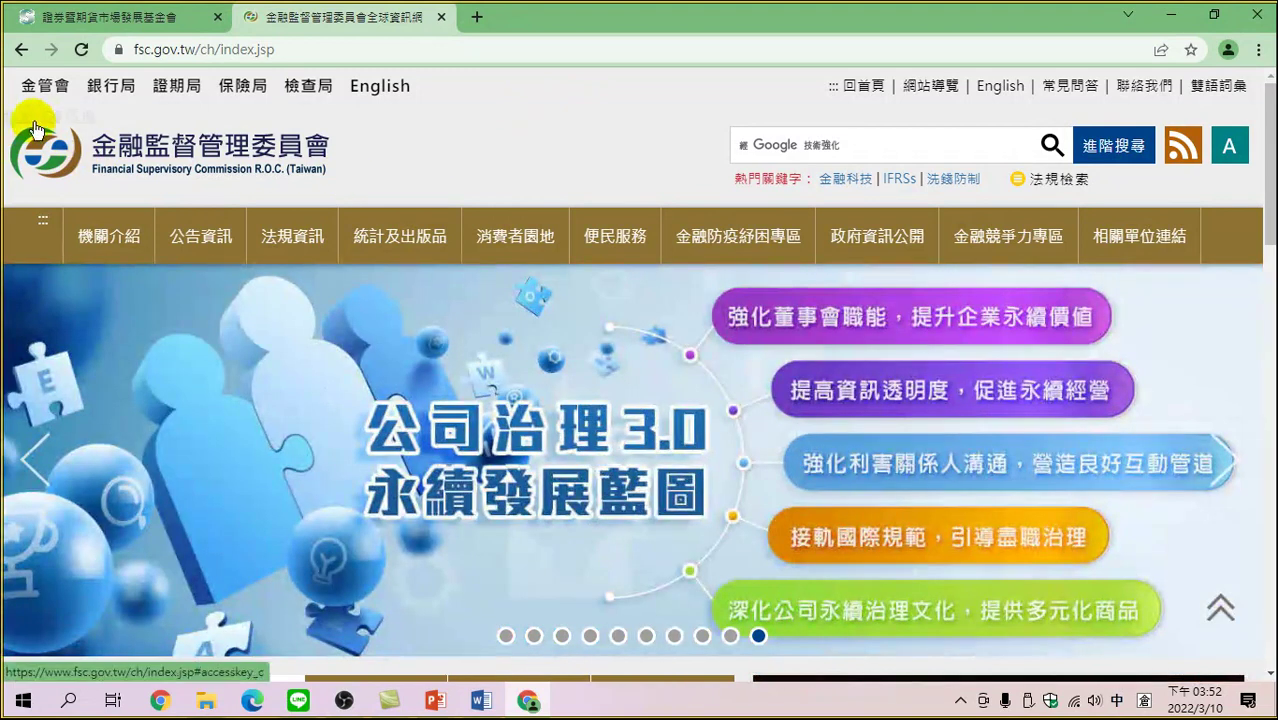
click(78, 156)
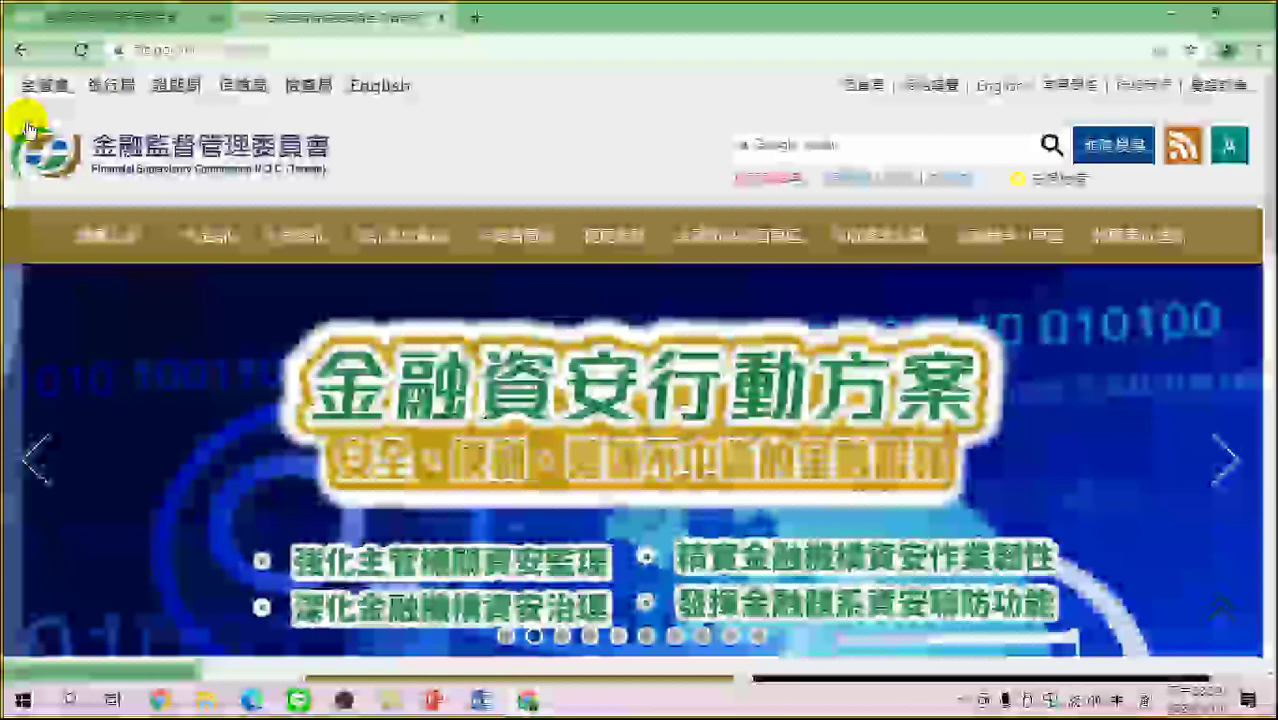
scroll(533, 405, down, 5)
scroll(512, 340, down, 4)
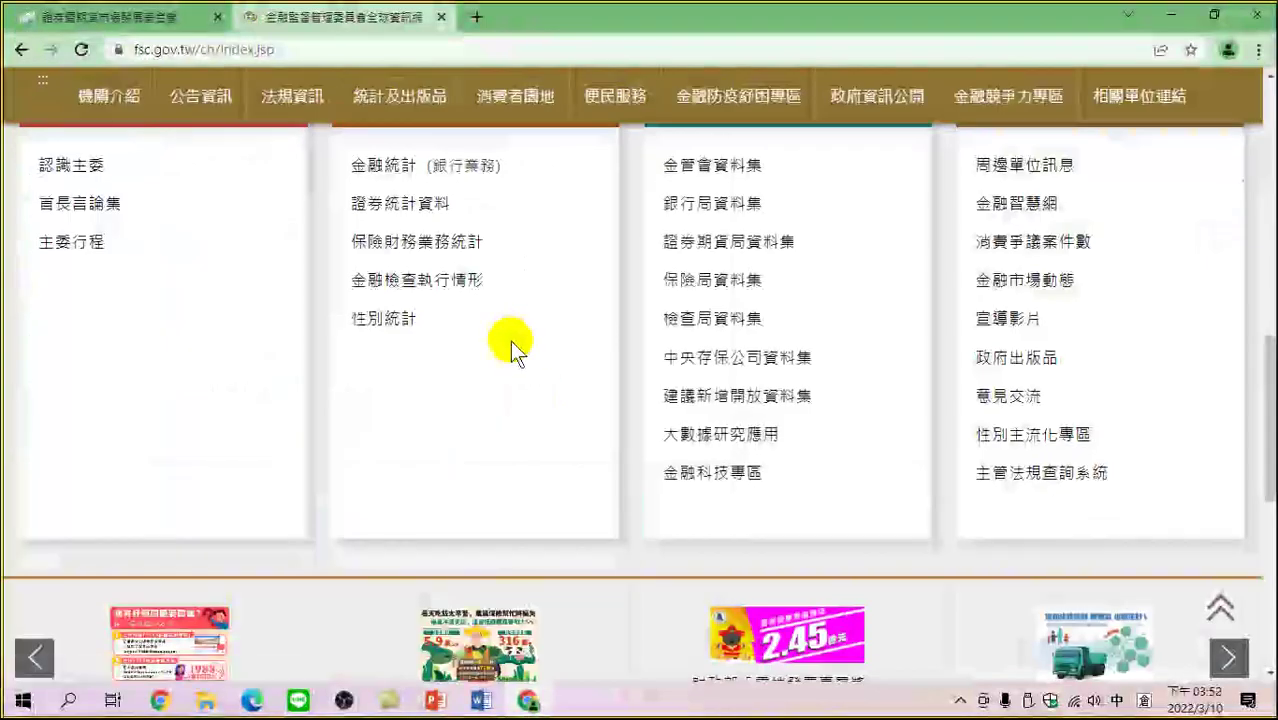
scroll(512, 340, up, 2)
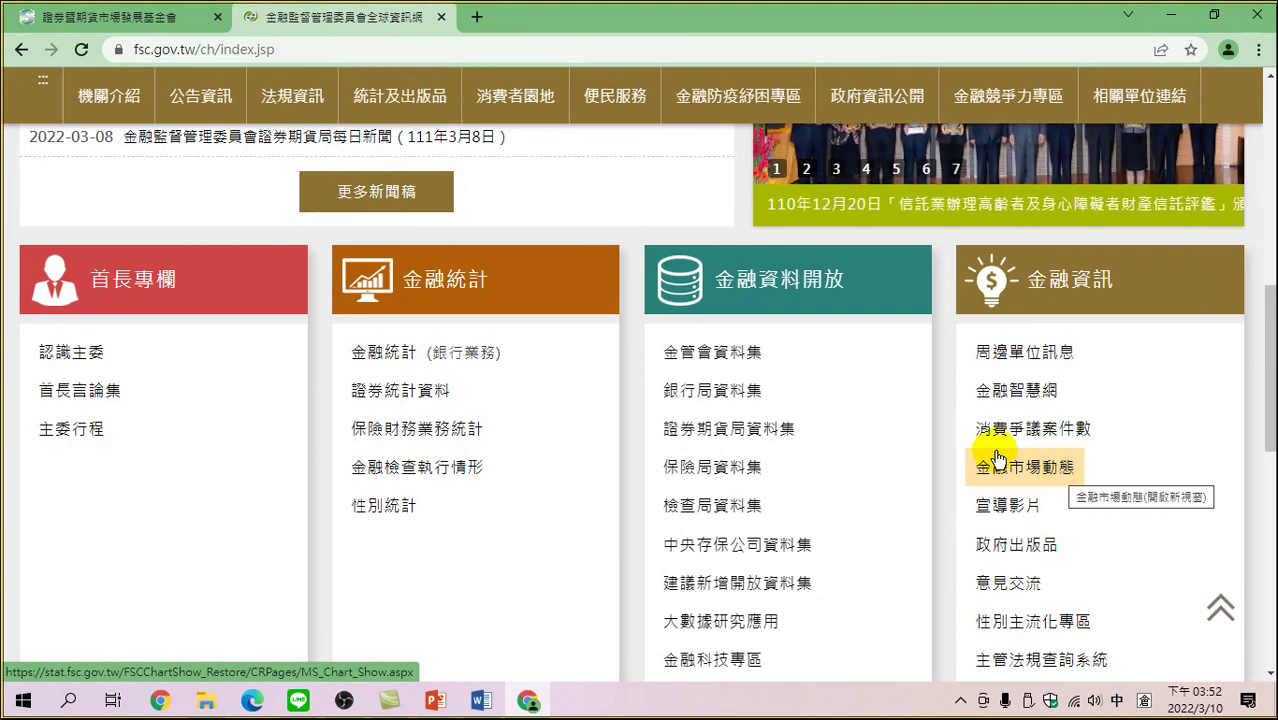
scroll(772, 387, up, 8)
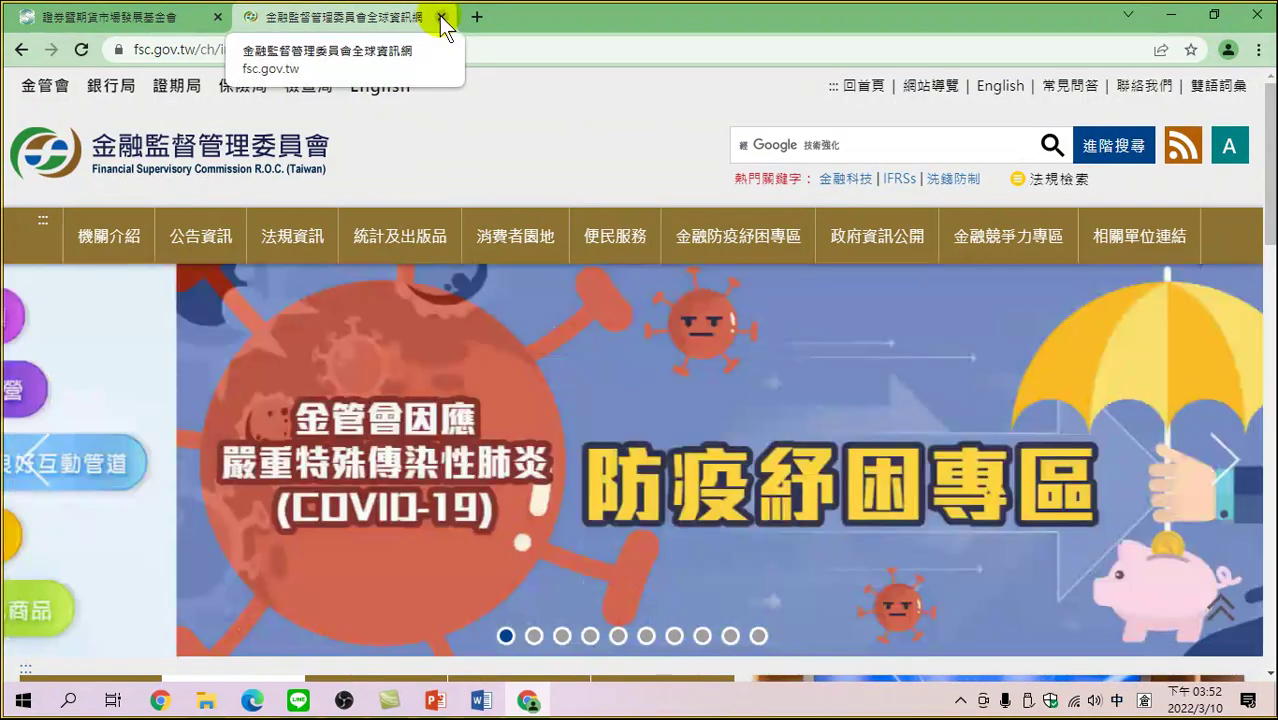
- Close the fsc.gov.tw tab and reload the SFI homepage via its logo
click(441, 17)
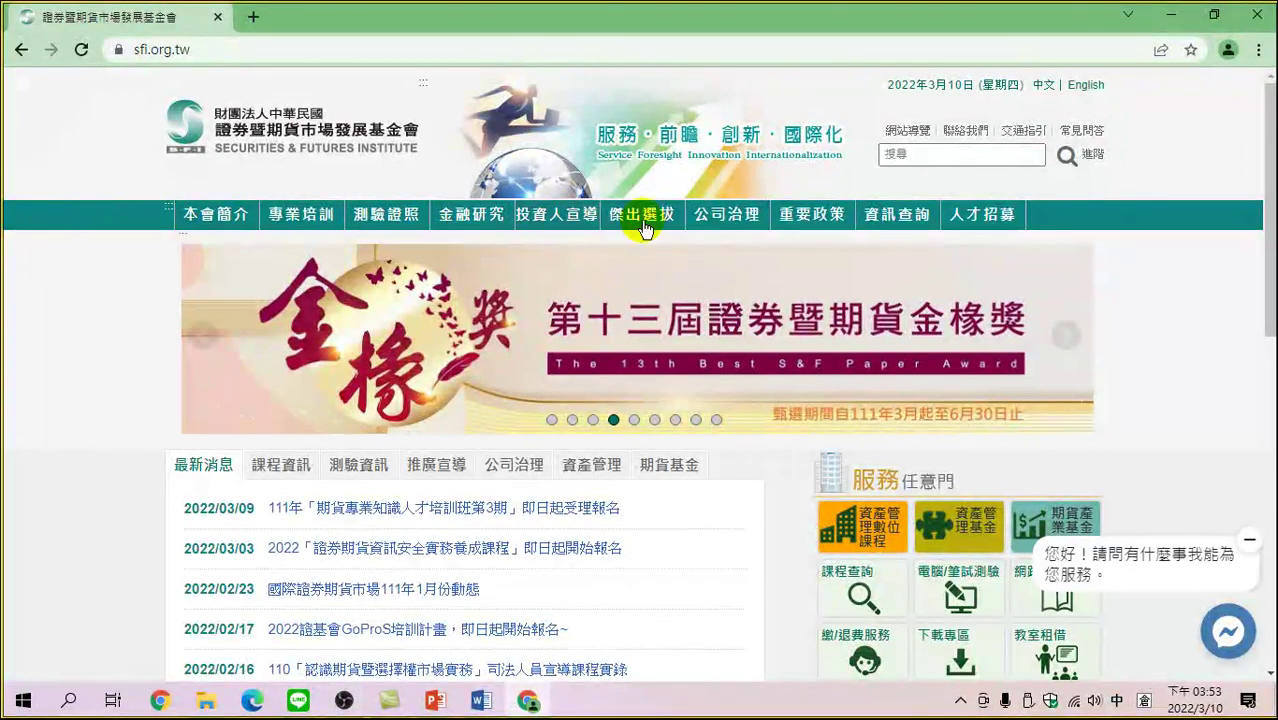
mouse_move(670, 233)
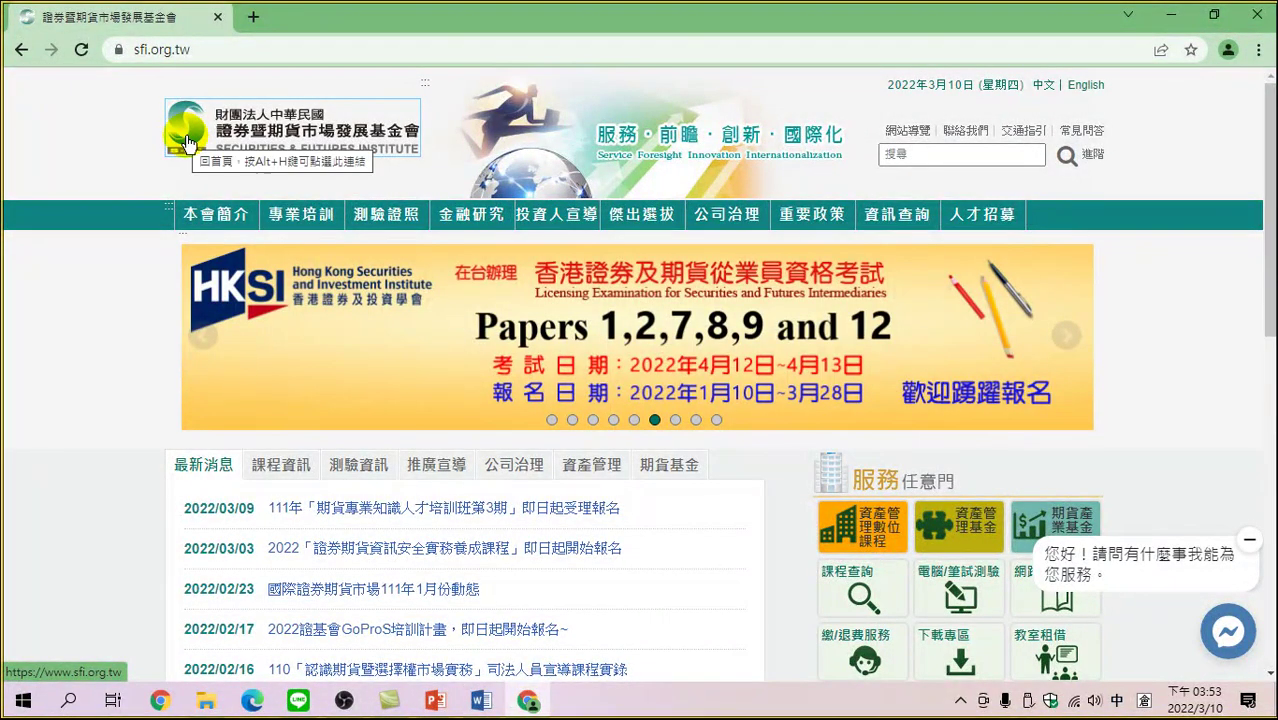
click(189, 141)
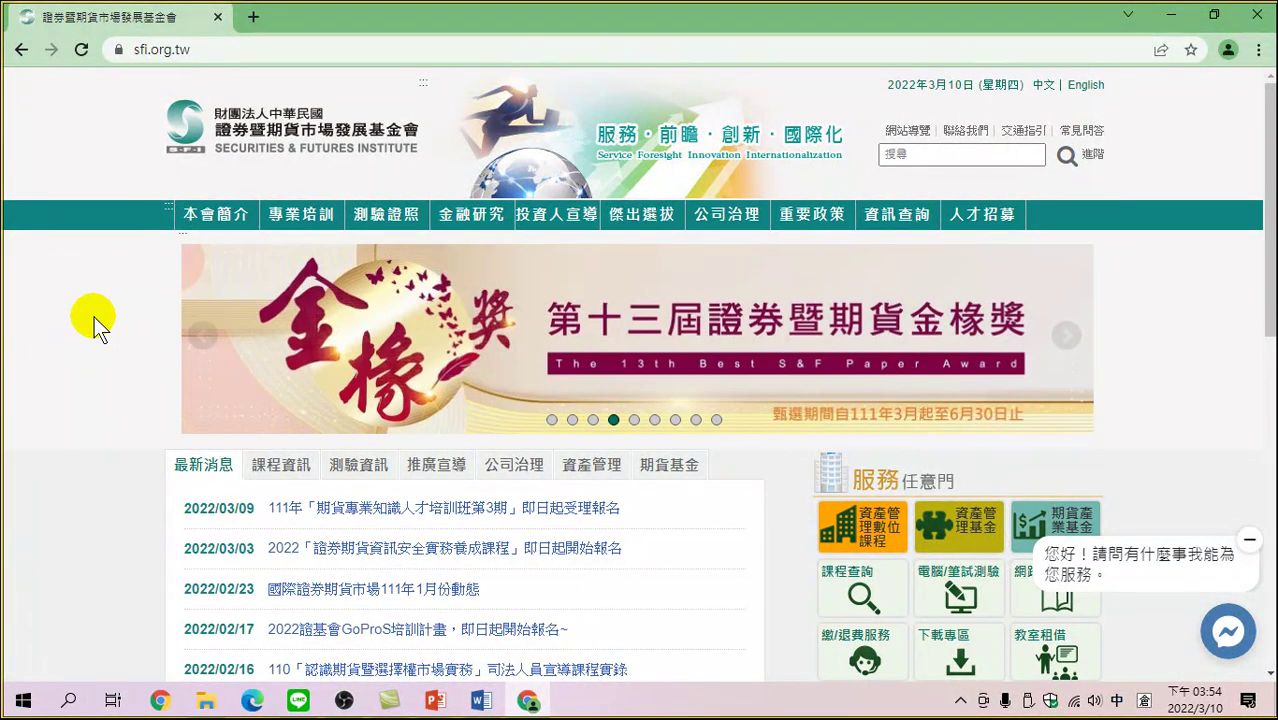
scroll(177, 425, down, 1)
scroll(177, 428, down, 2)
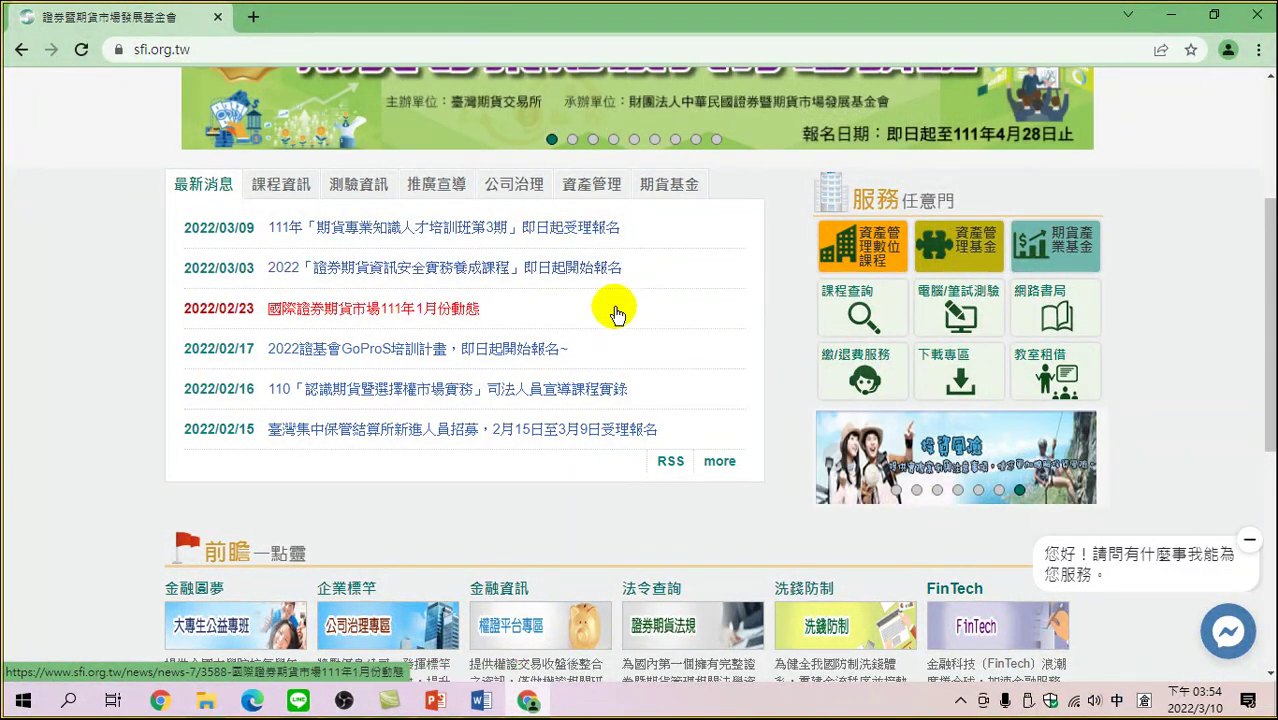
scroll(622, 340, down, 3)
scroll(618, 338, down, 1)
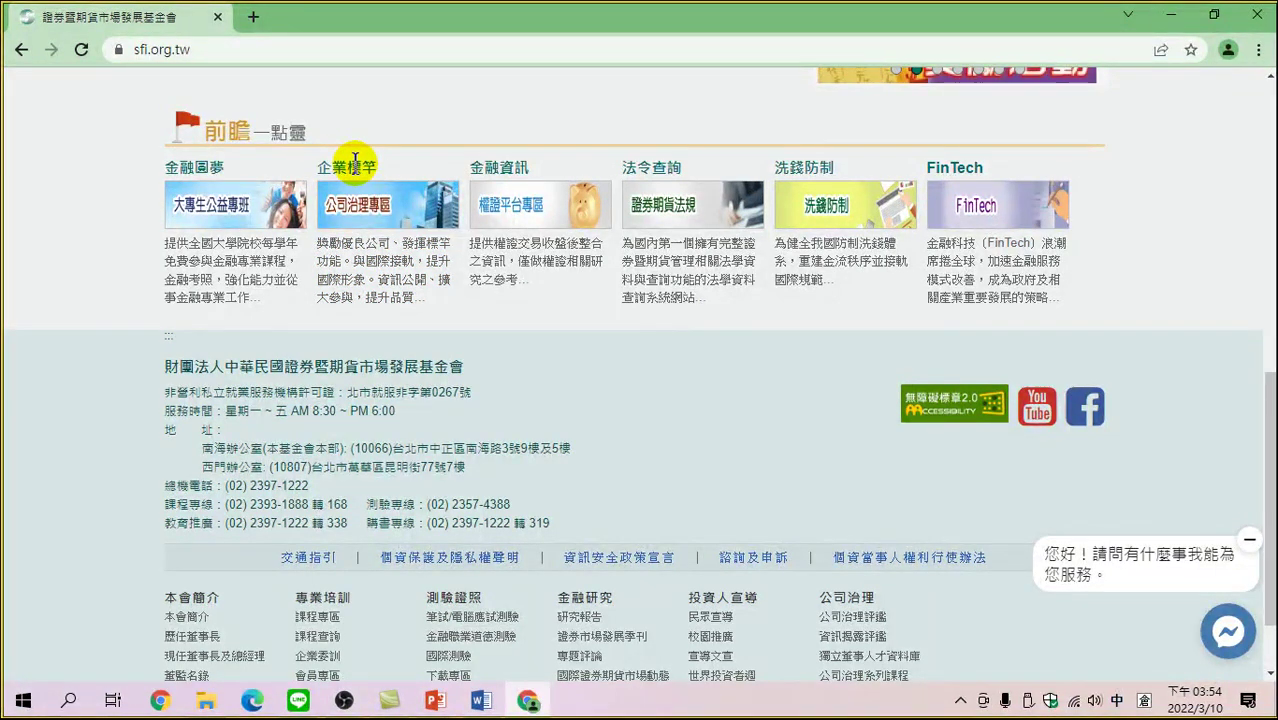
scroll(257, 320, up, 7)
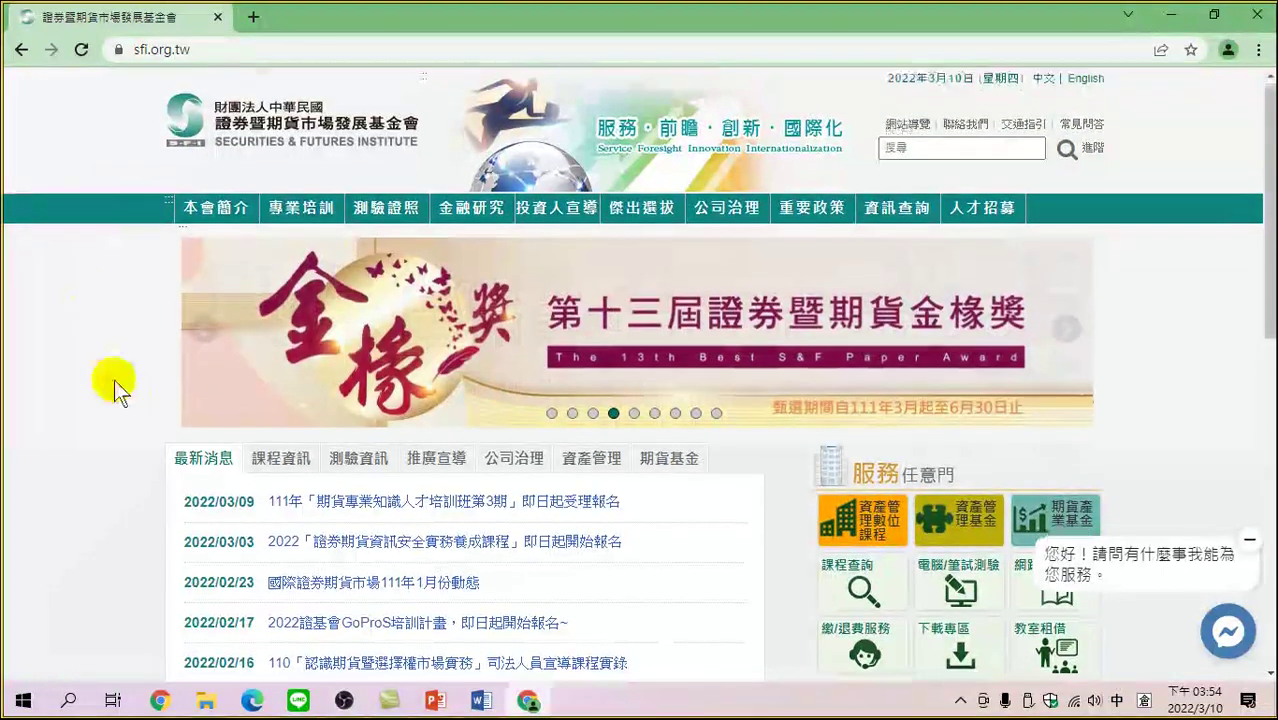
scroll(114, 380, down, 5)
scroll(128, 420, down, 3)
scroll(135, 354, up, 2)
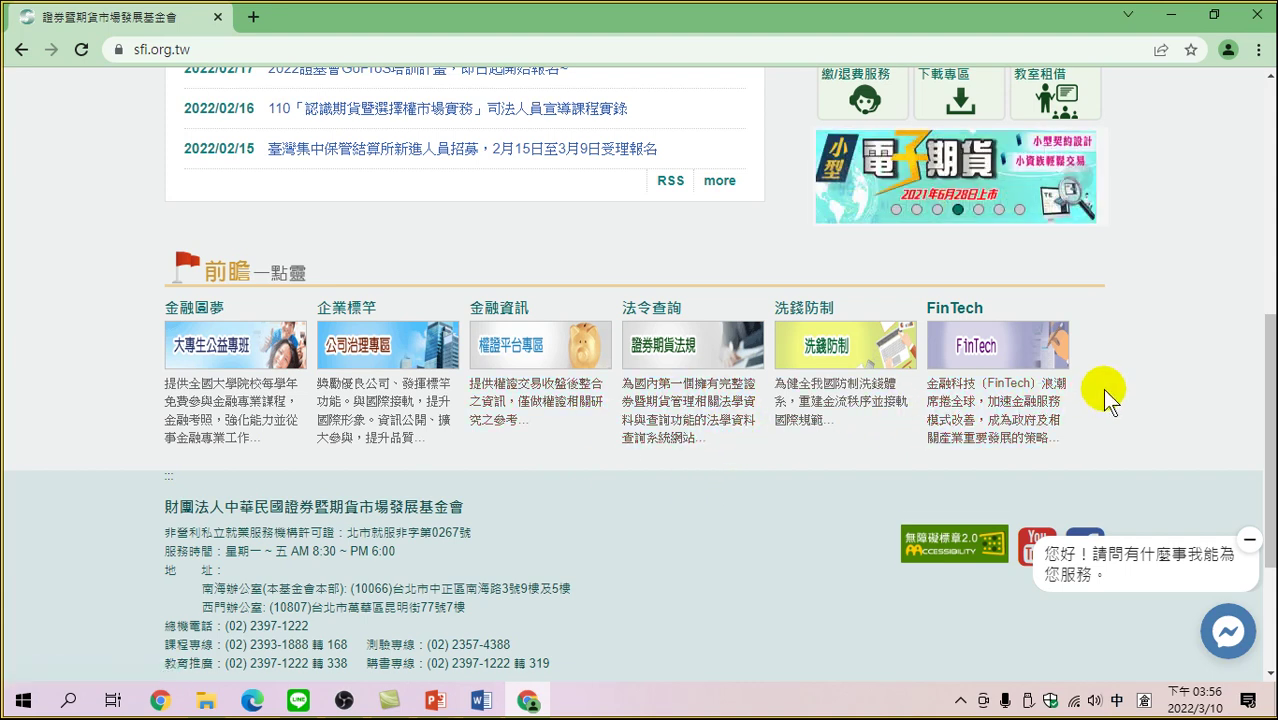
scroll(1102, 388, up, 5)
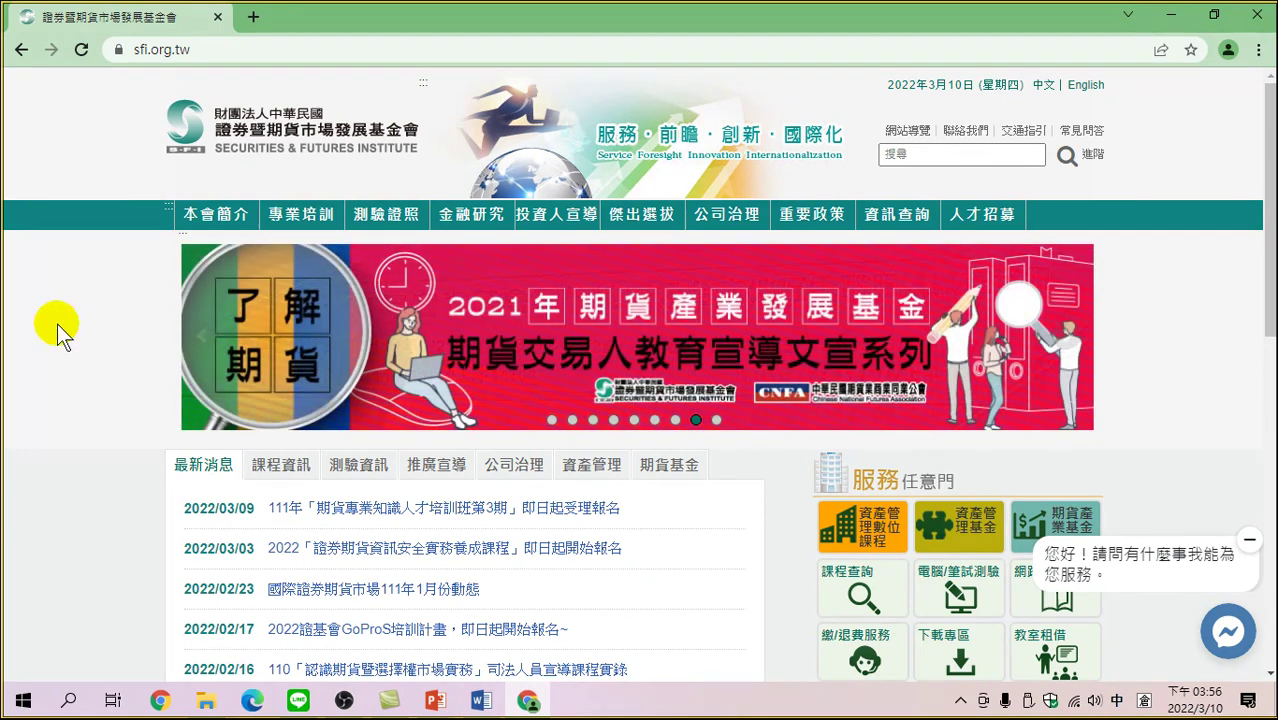
scroll(73, 350, down, 2)
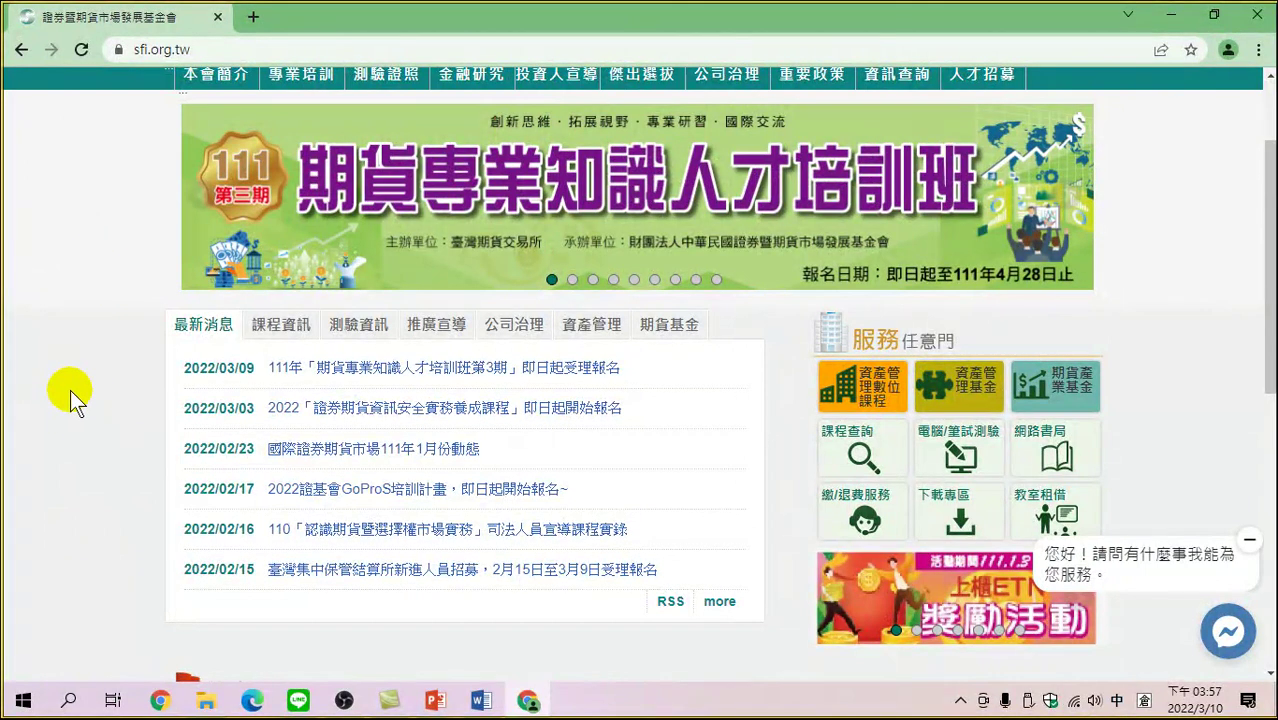
scroll(70, 430, down, 5)
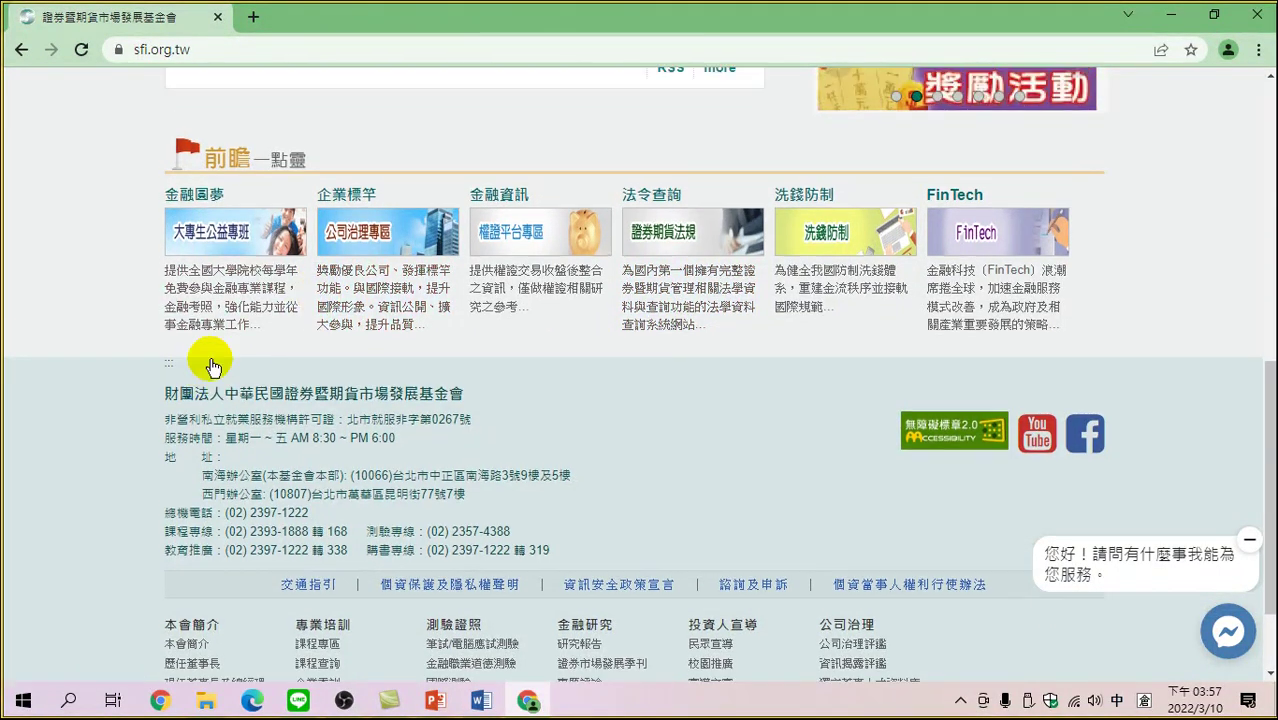
scroll(214, 362, up, 10)
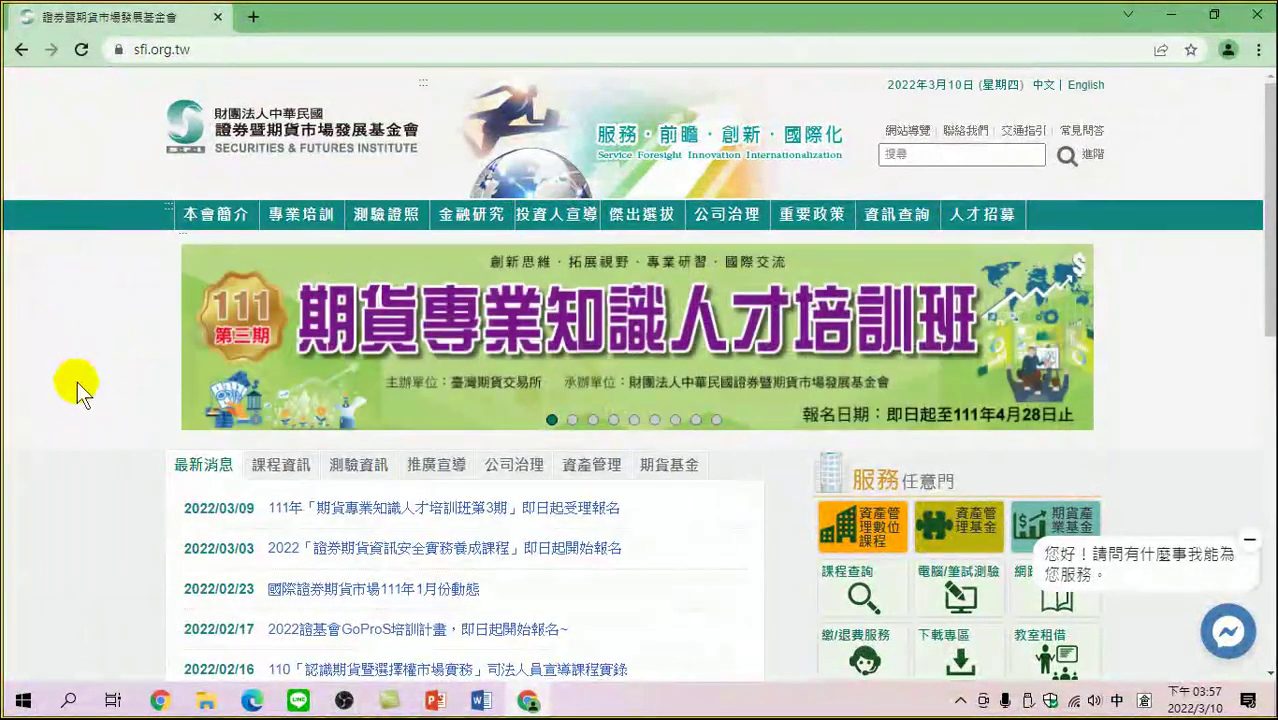
scroll(105, 300, down, 4)
scroll(87, 446, down, 4)
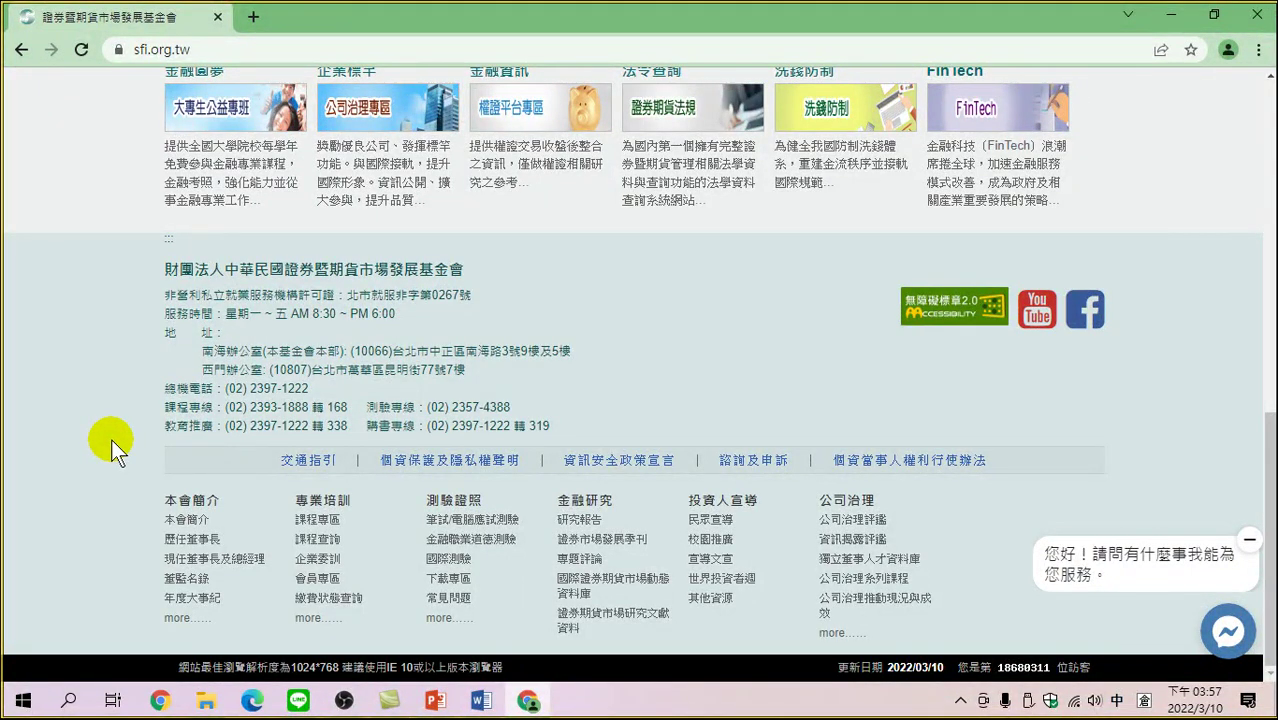
- In a new tab, search for 金管會 and open the fsc.gov.tw result
click(254, 18)
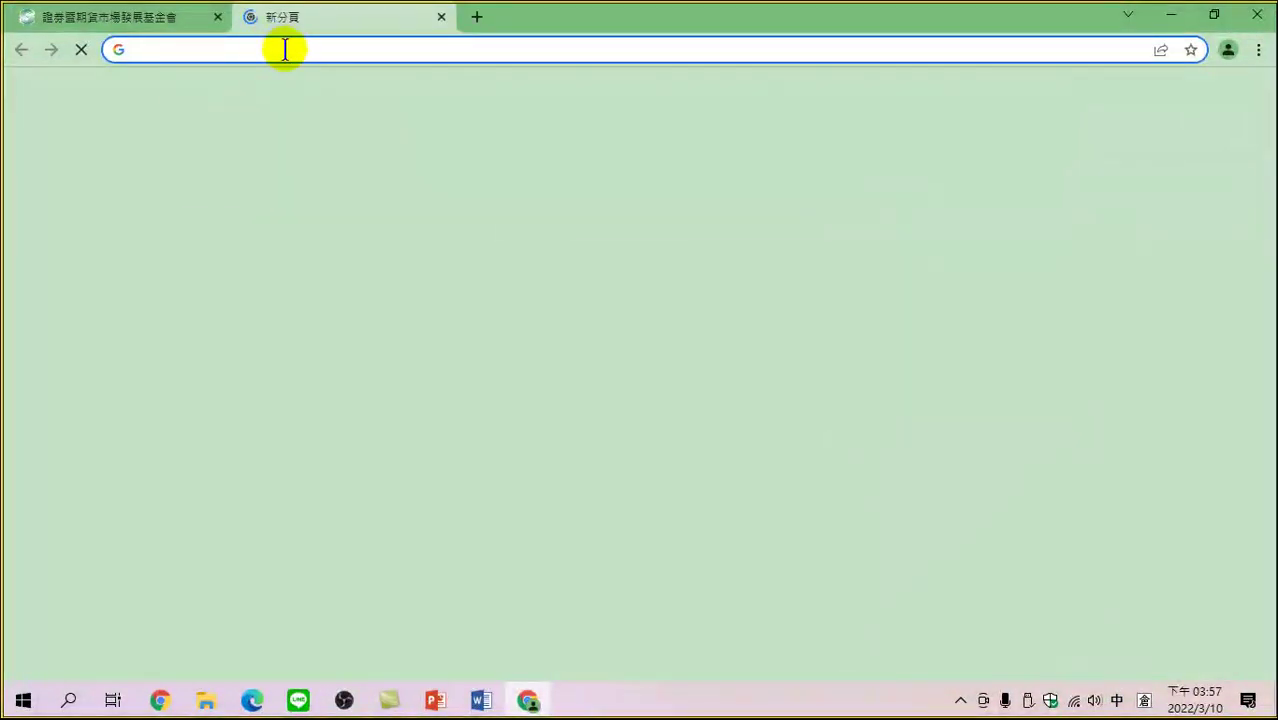
text(金)
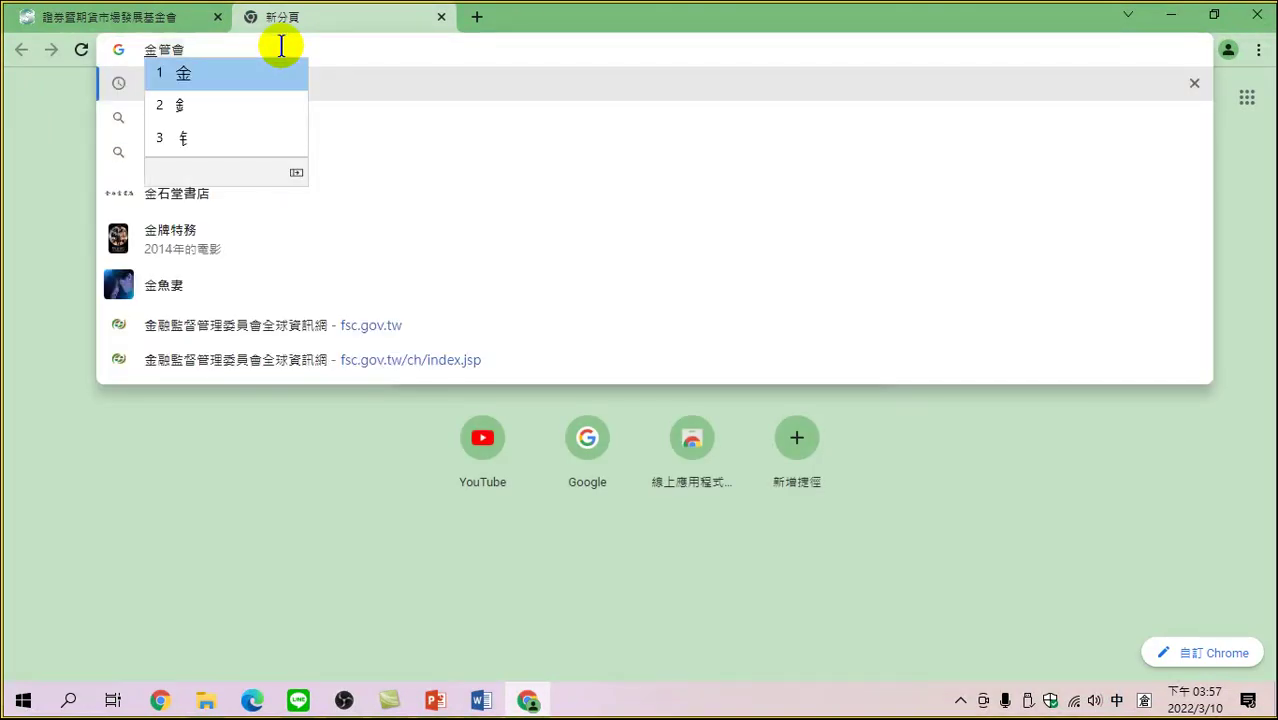
key(Return)
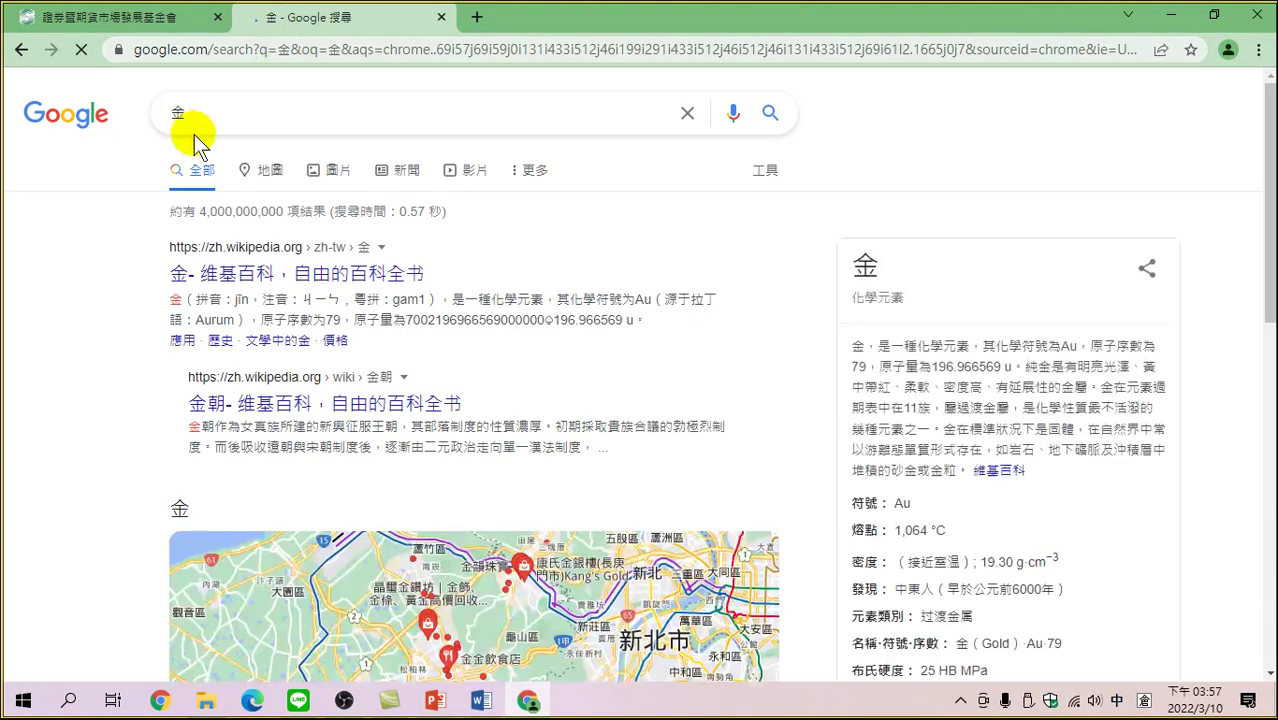
click(252, 100)
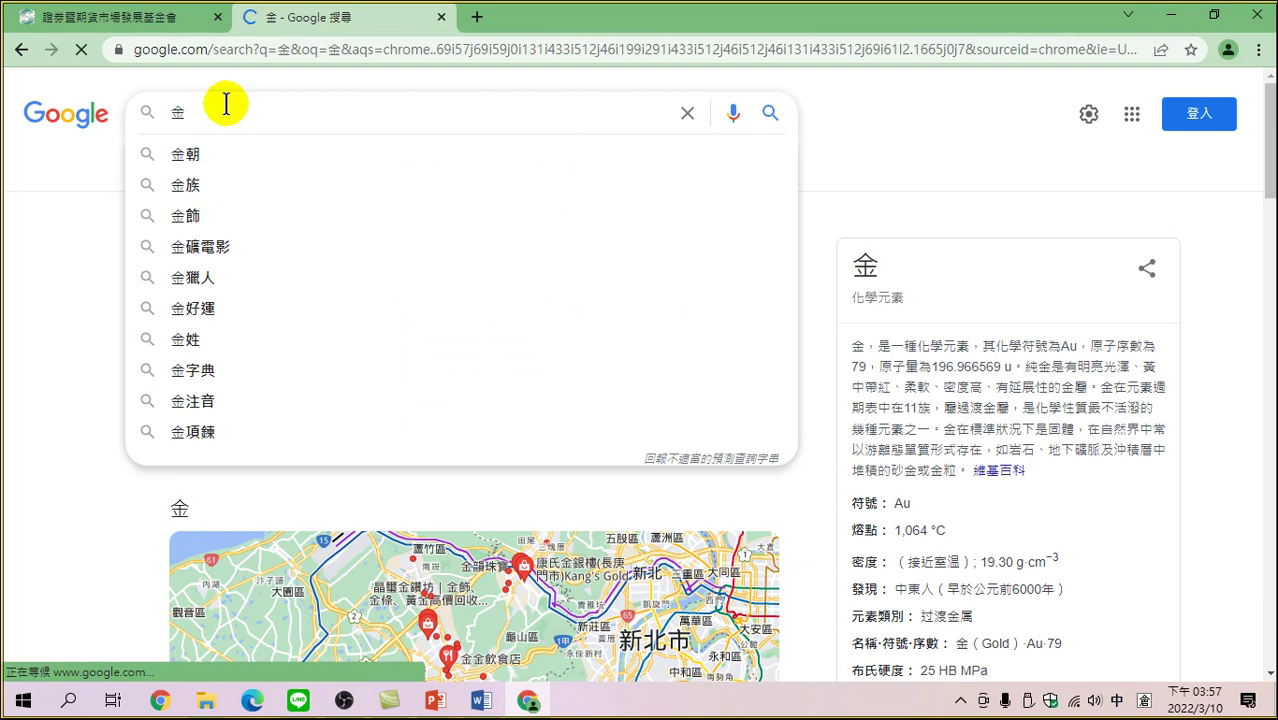
text(管人)
key(Return)
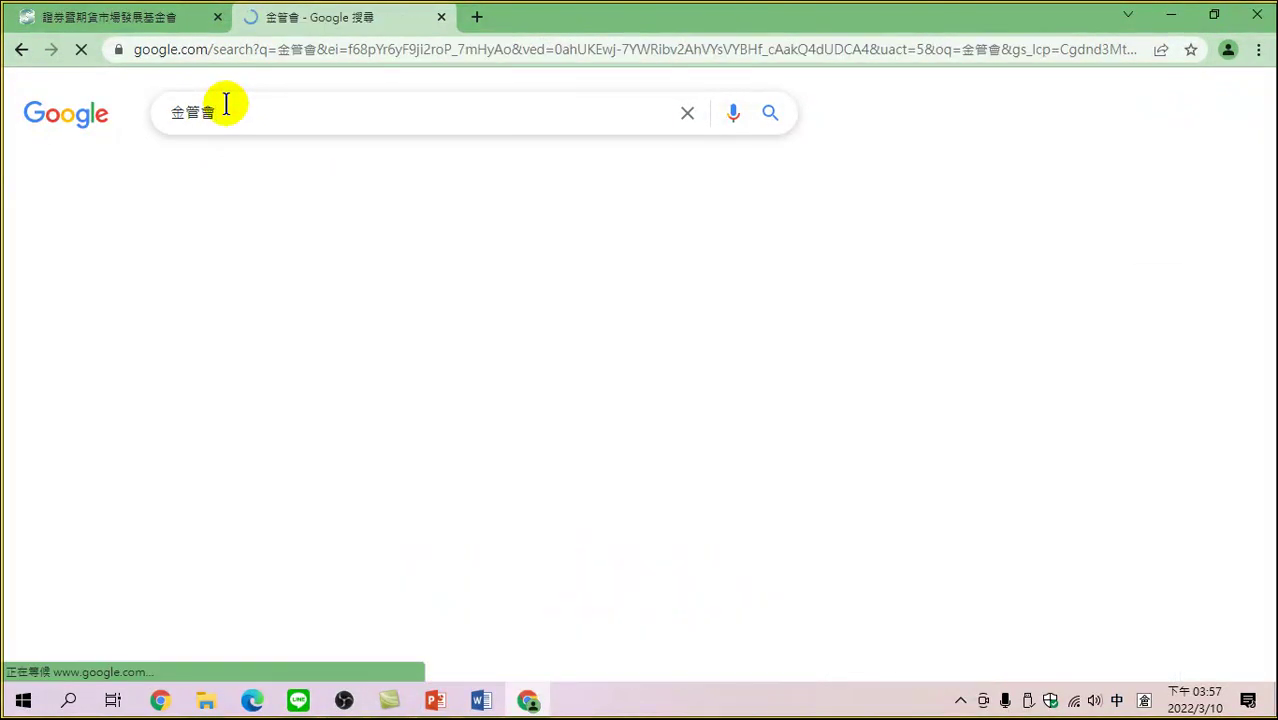
click(190, 282)
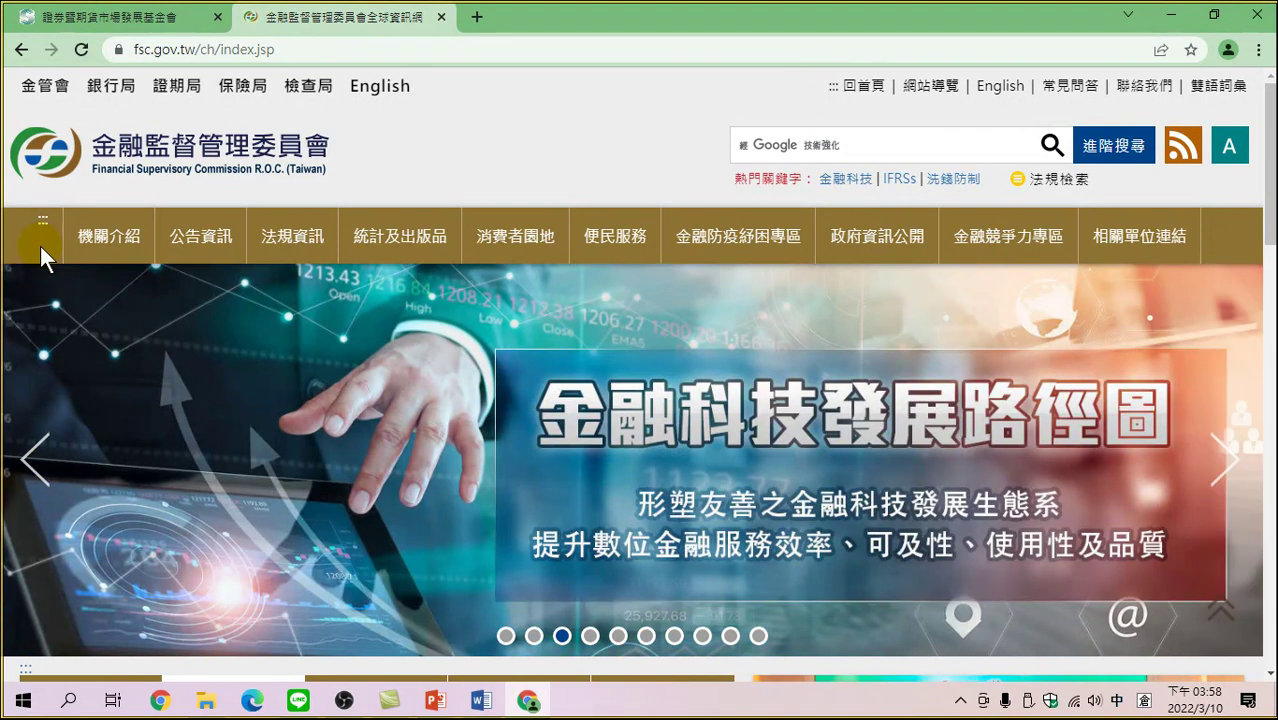
scroll(243, 357, down, 2)
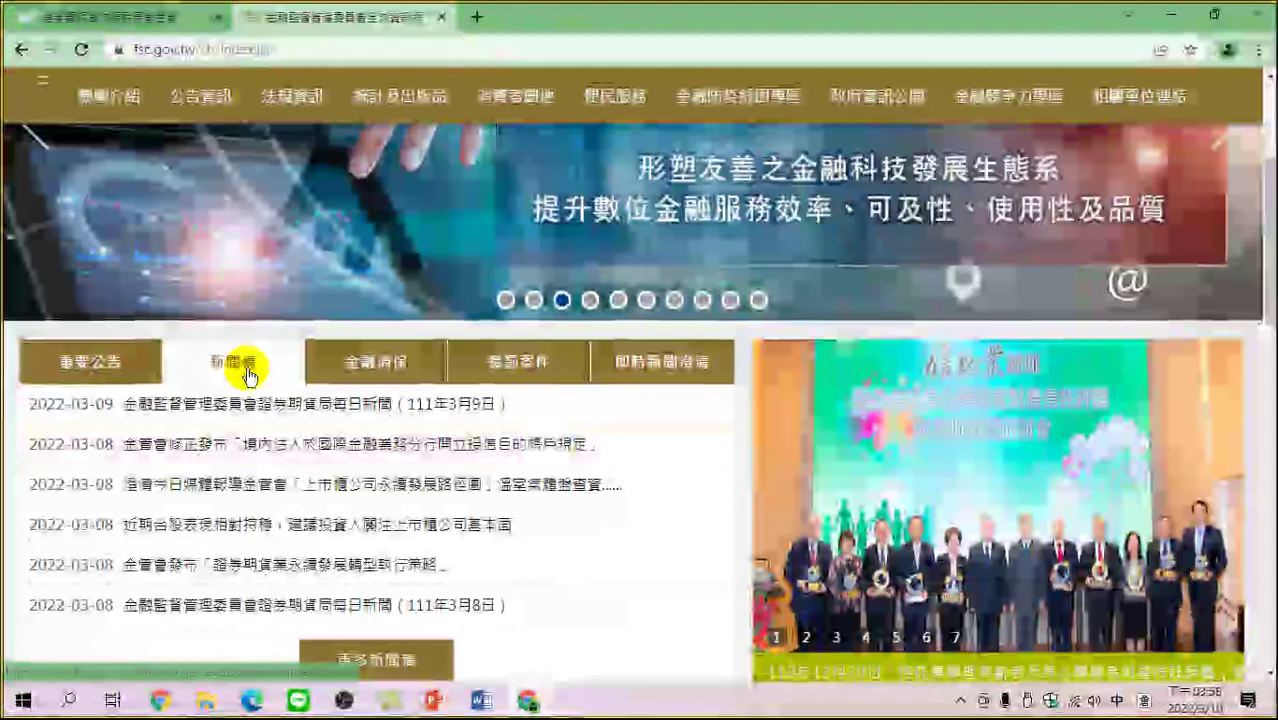
scroll(569, 517, down, 3)
scroll(560, 512, down, 2)
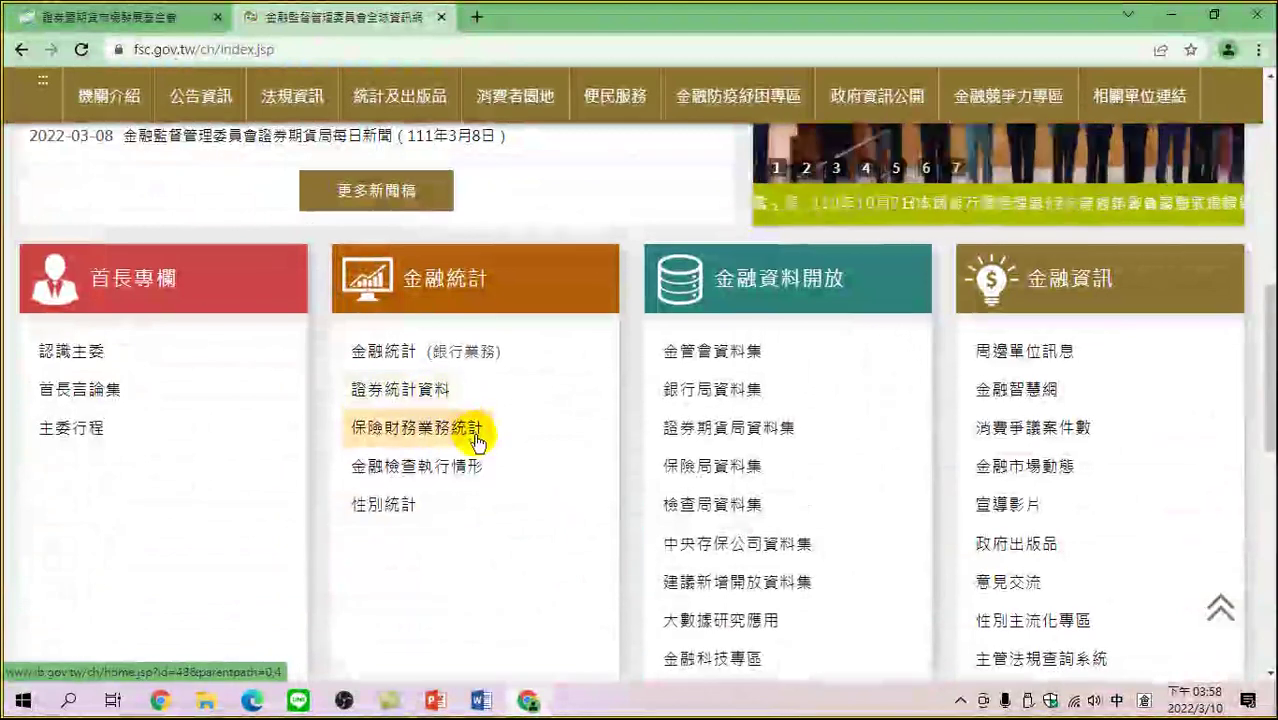
scroll(479, 436, down, 4)
scroll(476, 444, down, 2)
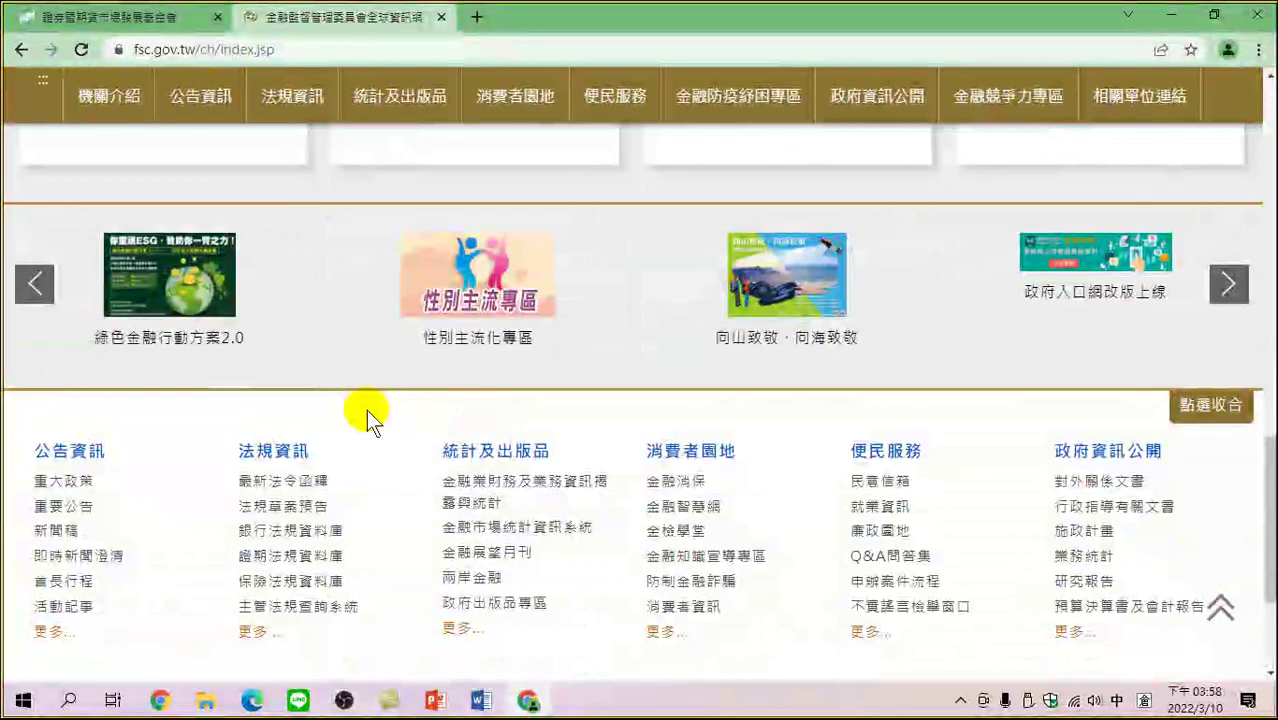
scroll(330, 355, up, 2)
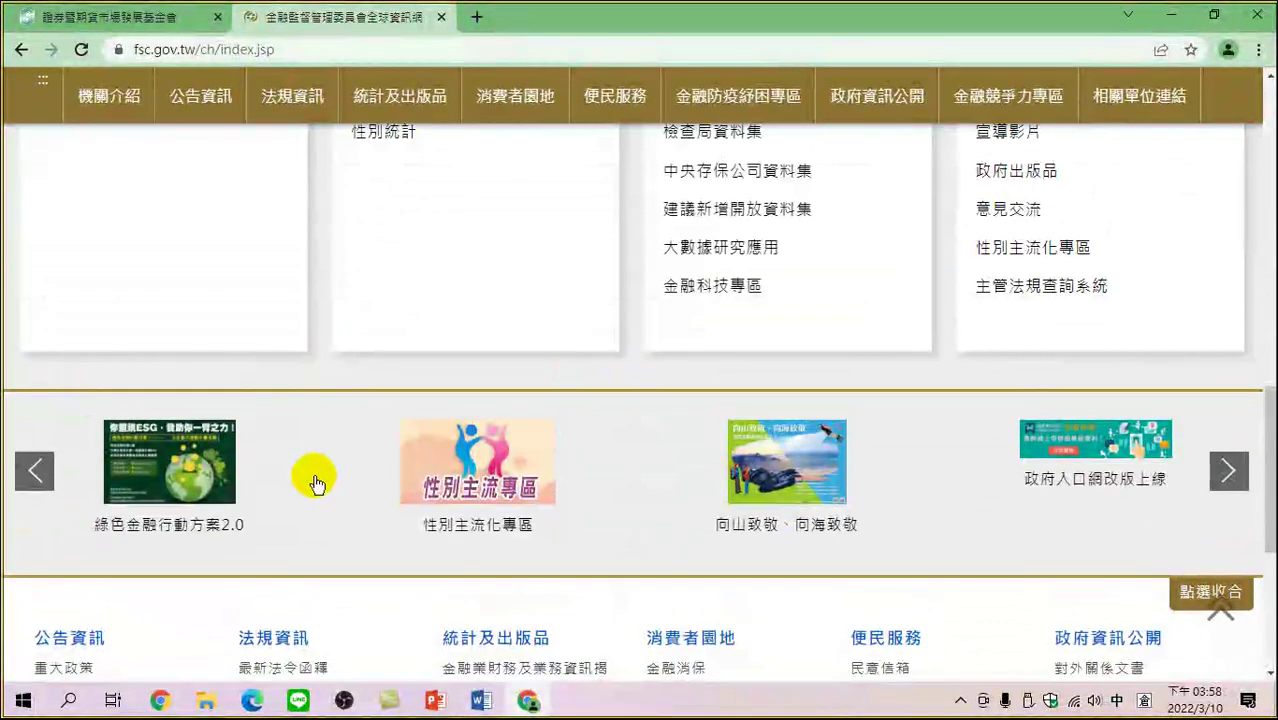
scroll(305, 460, down, 1)
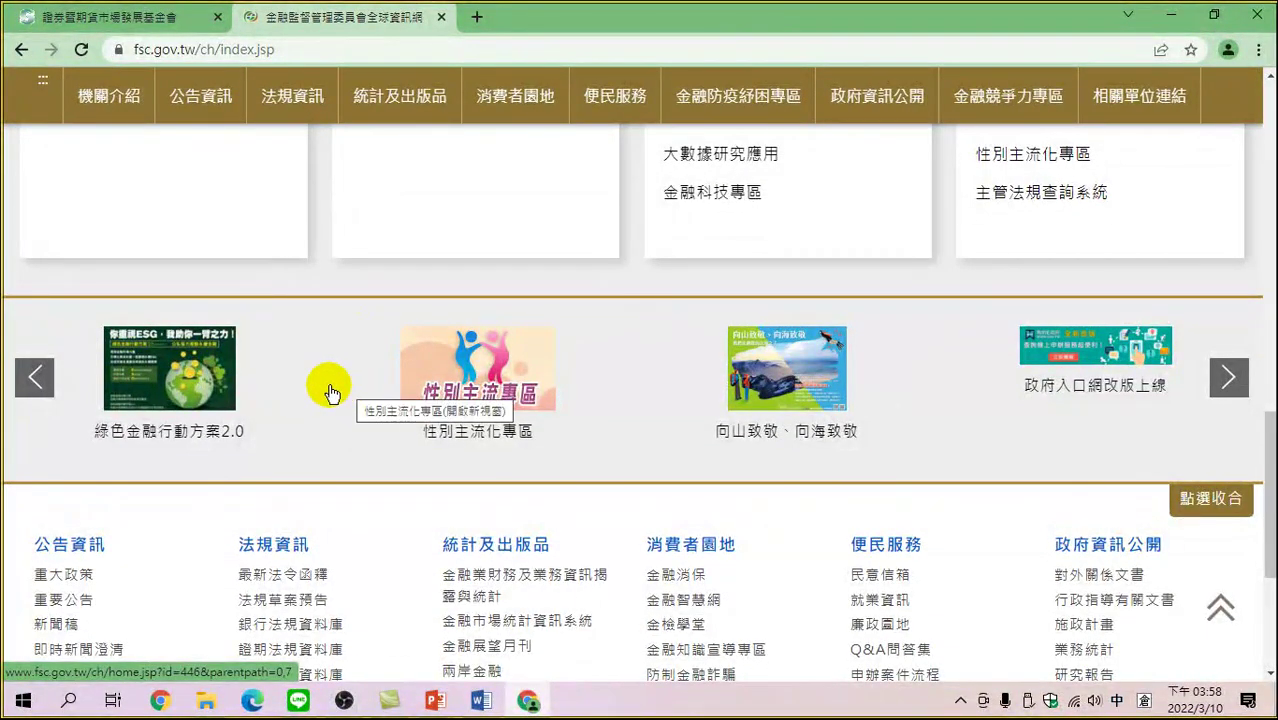
scroll(327, 396, up, 3)
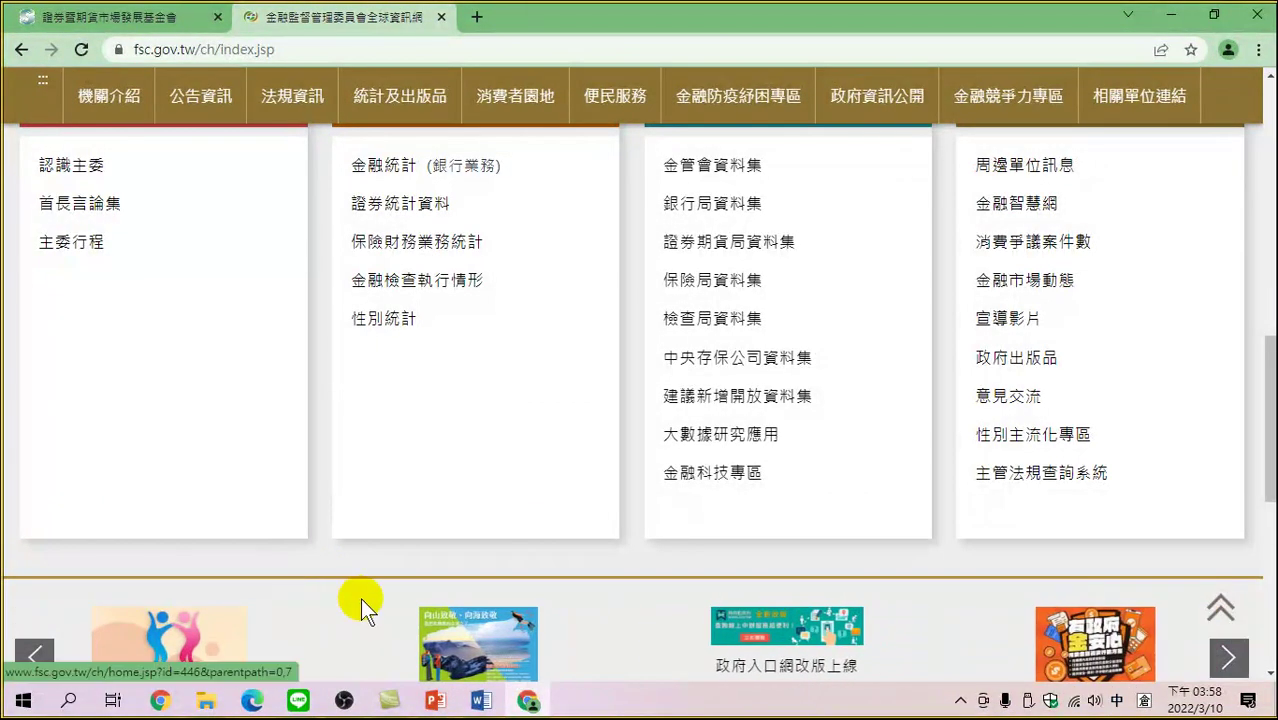
scroll(346, 570, up, 5)
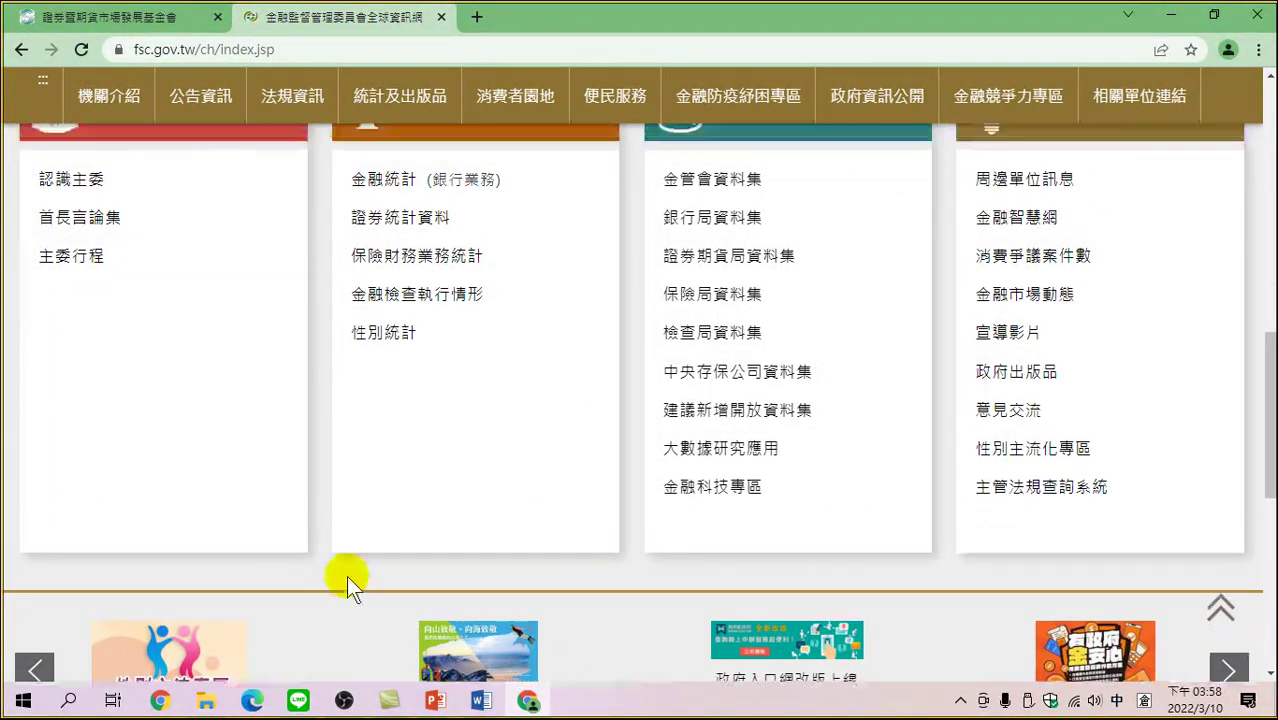
scroll(362, 510, up, 2)
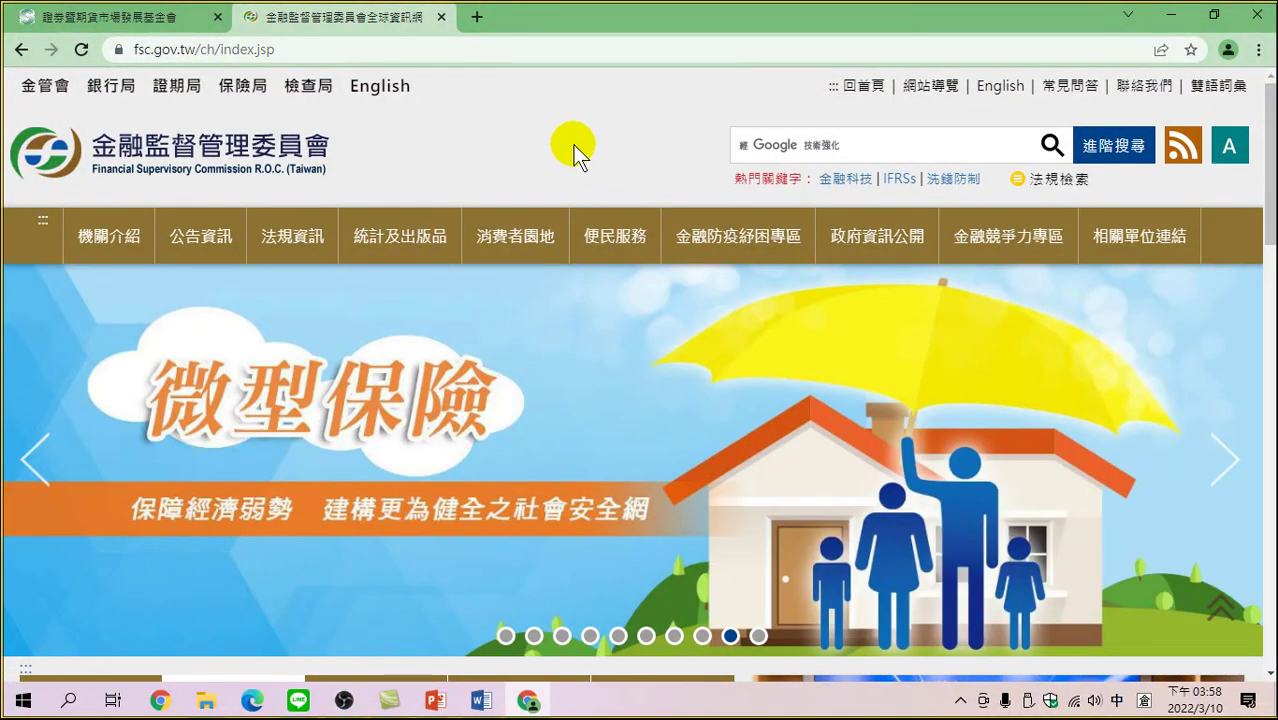
scroll(538, 148, down, 1)
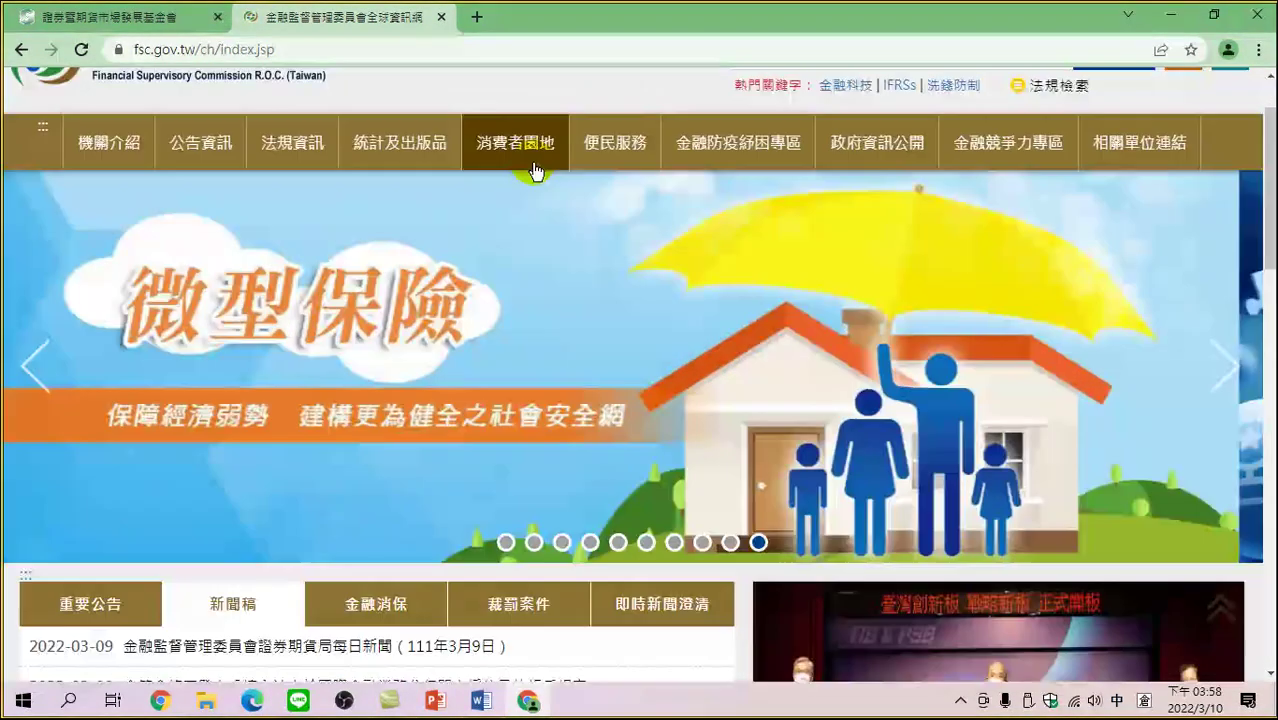
mouse_move(532, 173)
scroll(532, 173, up, 1)
scroll(532, 173, down, 1)
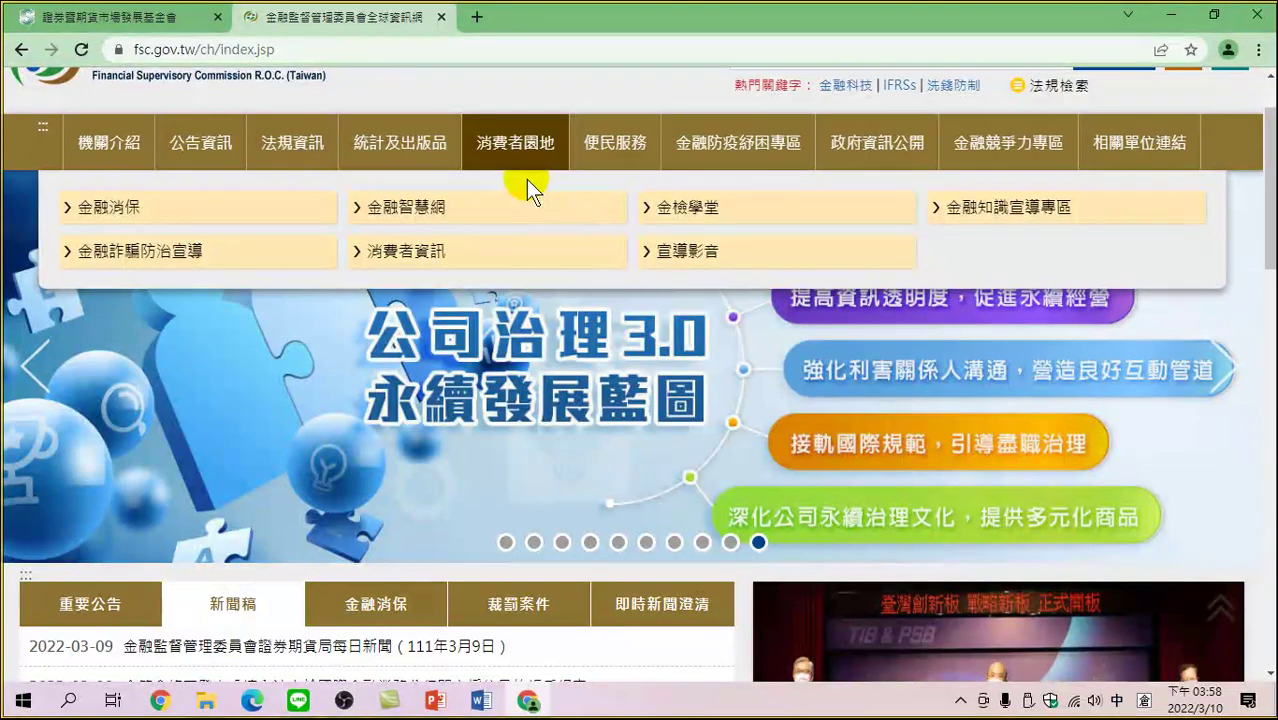
scroll(524, 182, down, 2)
scroll(568, 414, down, 2)
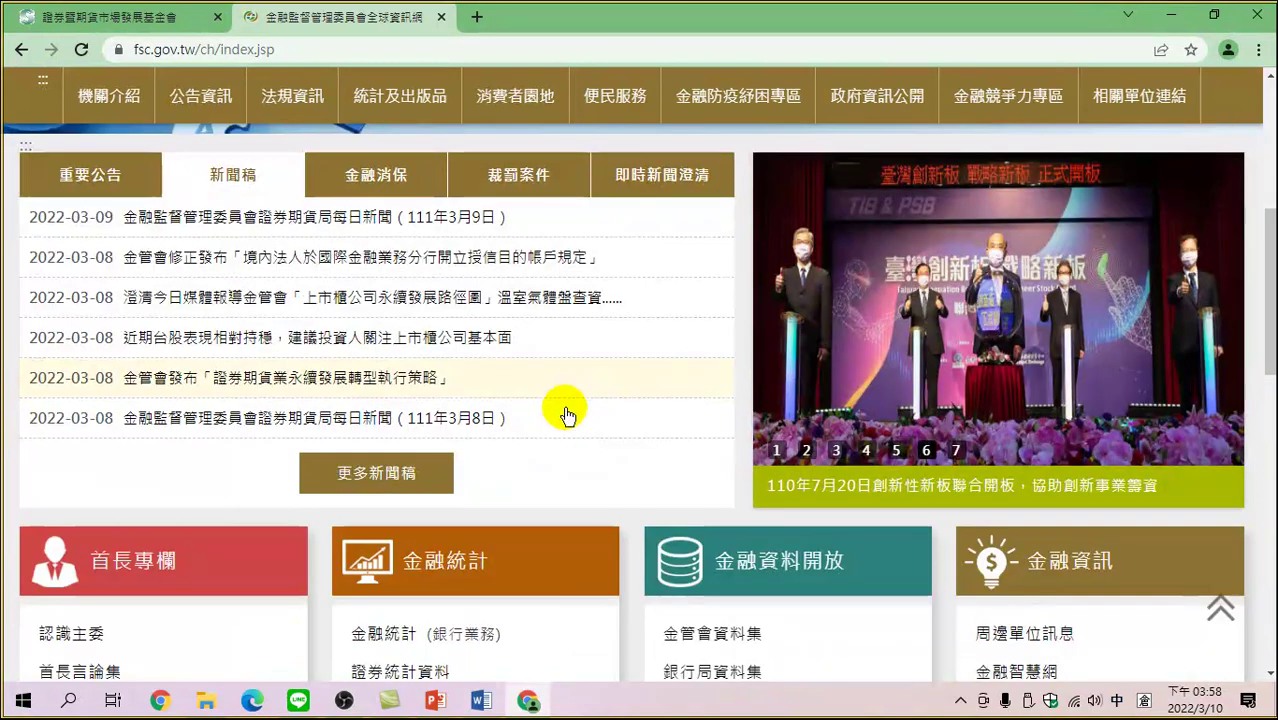
scroll(568, 416, down, 1)
scroll(568, 414, down, 1)
scroll(566, 403, down, 2)
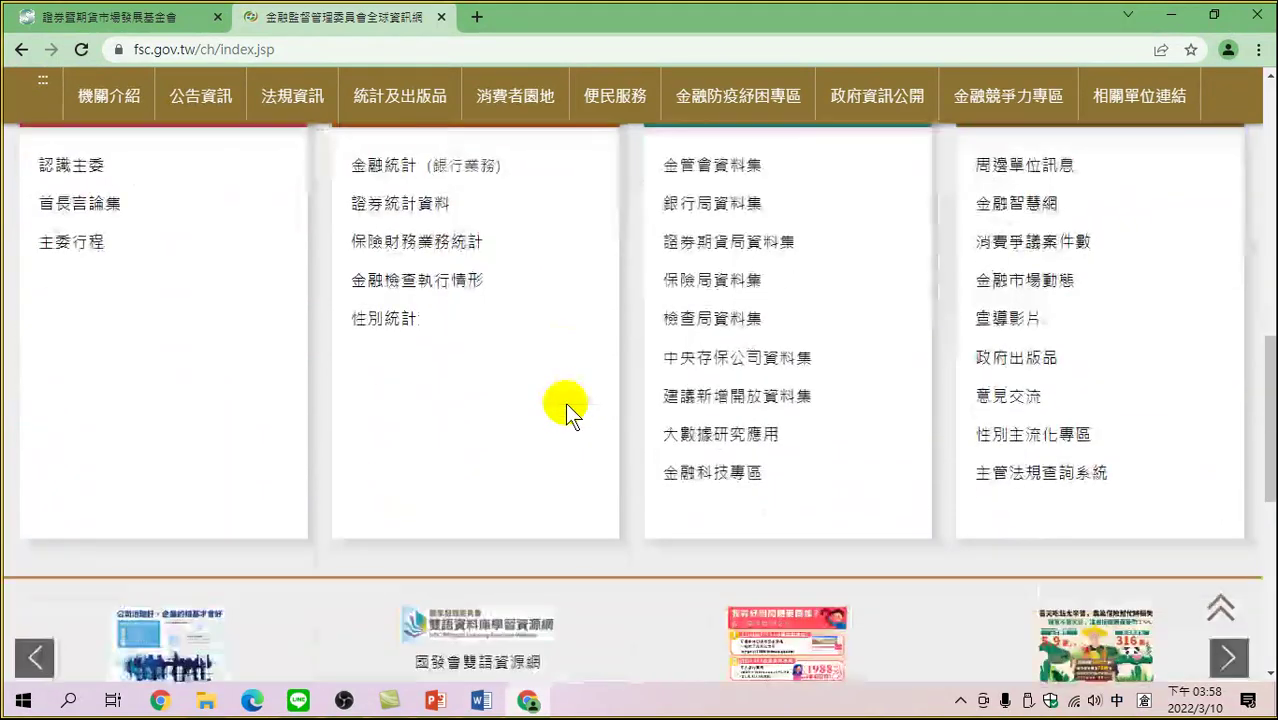
scroll(565, 402, down, 2)
scroll(562, 415, down, 1)
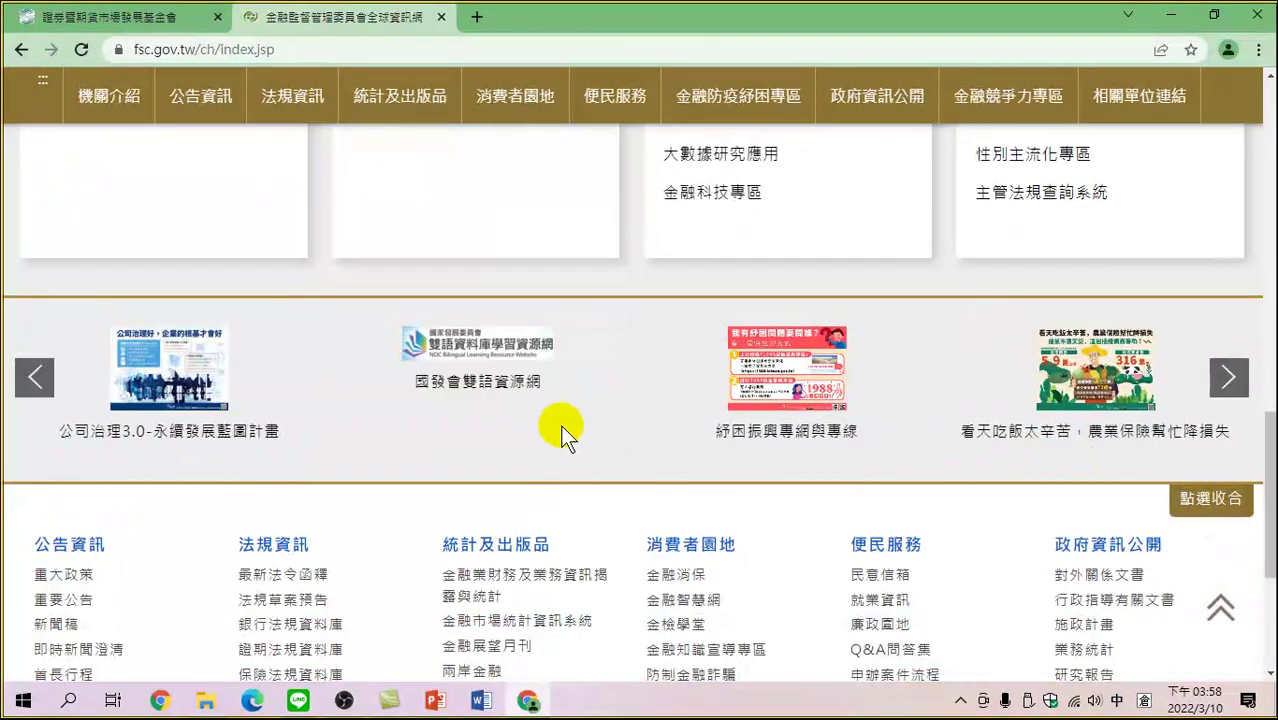
scroll(561, 428, down, 2)
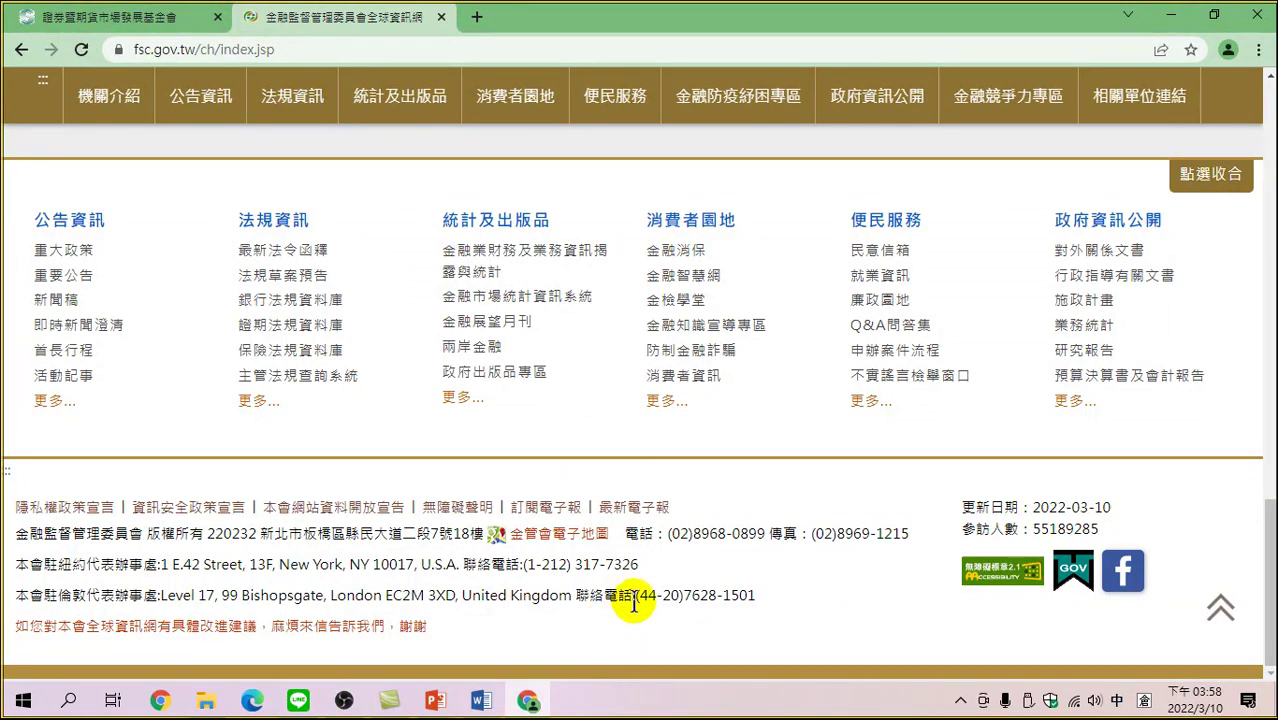
scroll(630, 600, up, 6)
scroll(637, 590, up, 3)
scroll(600, 530, up, 3)
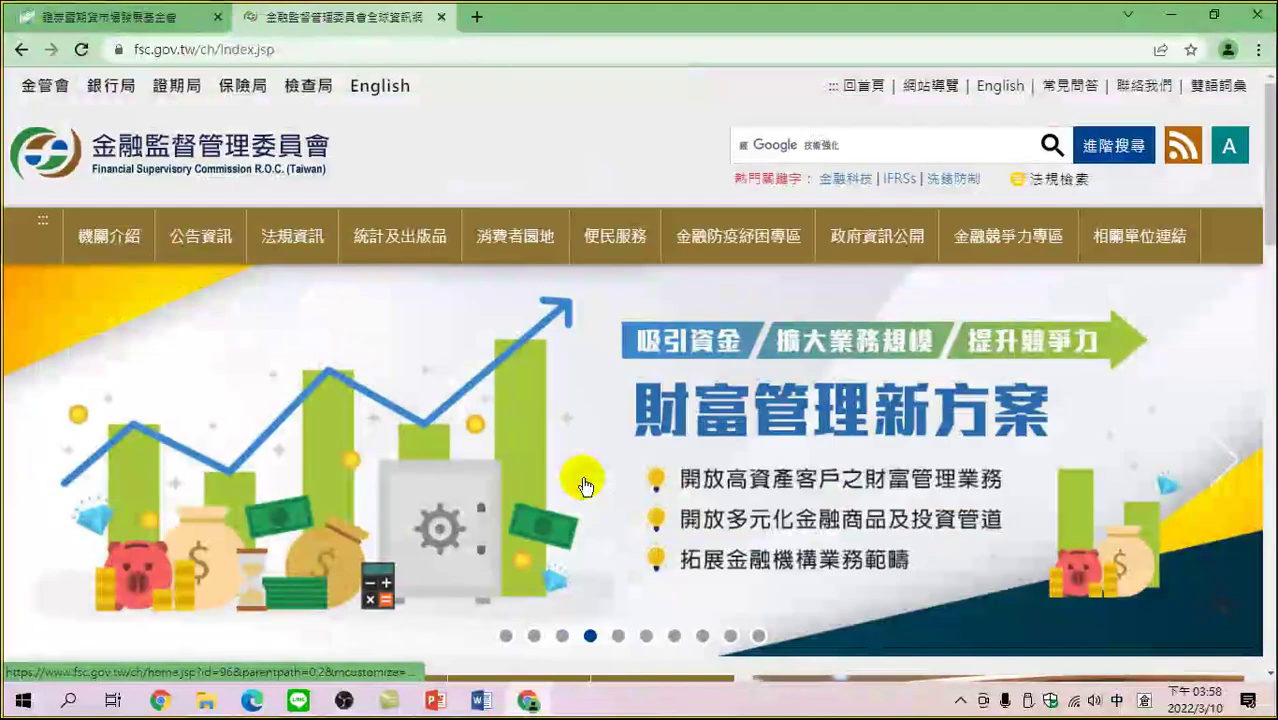
mouse_move(49, 239)
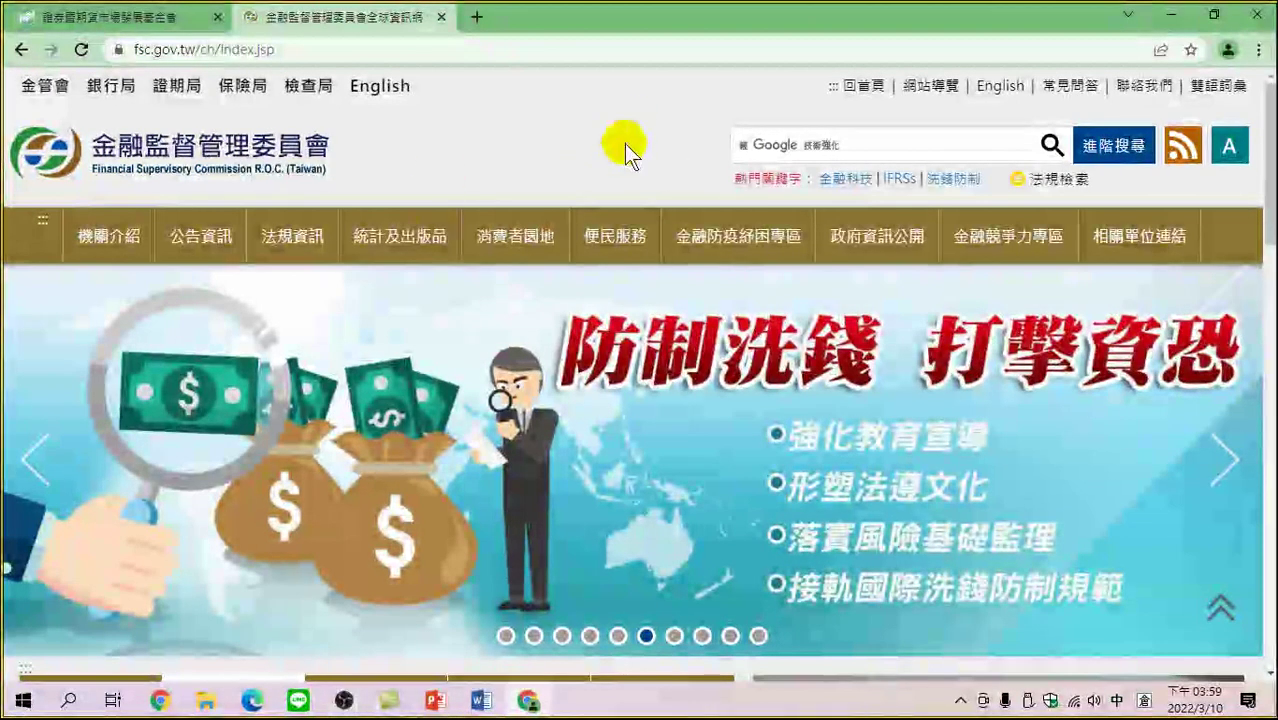
mouse_move(522, 214)
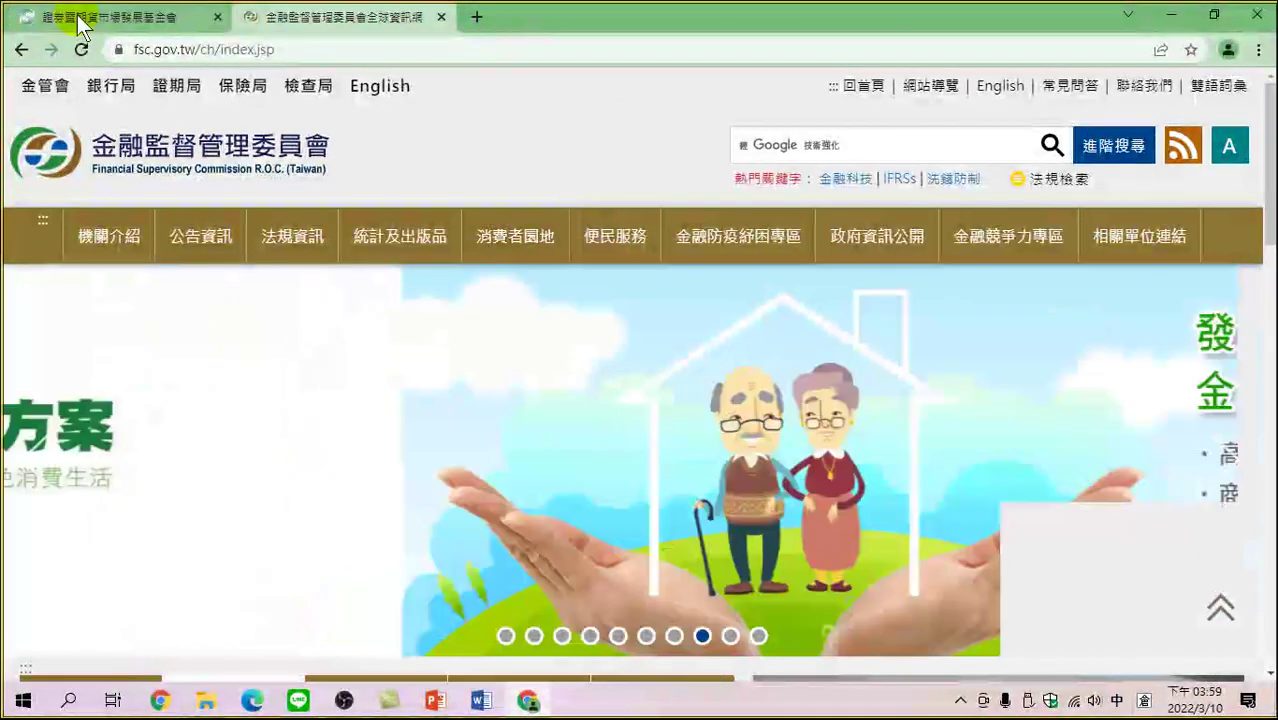
click(108, 18)
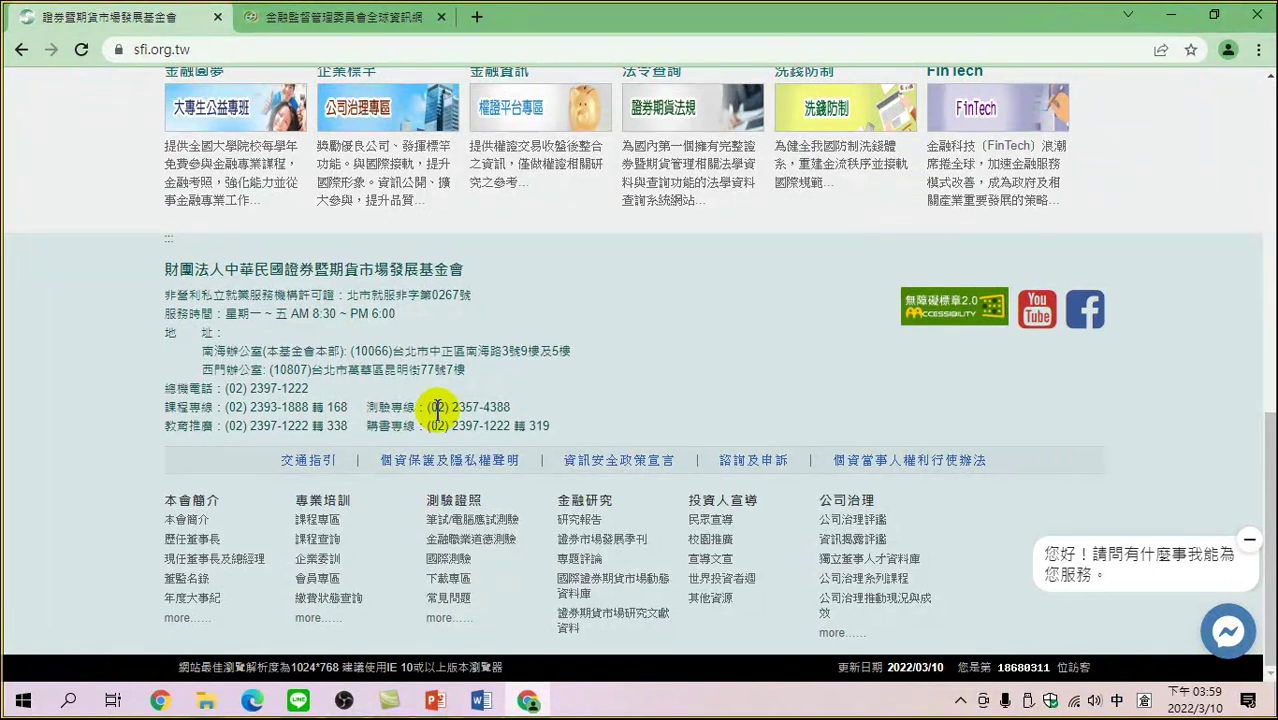
- Switch to the 13-slide SFI presentation in PowerPoint and select its title slide
click(440, 703)
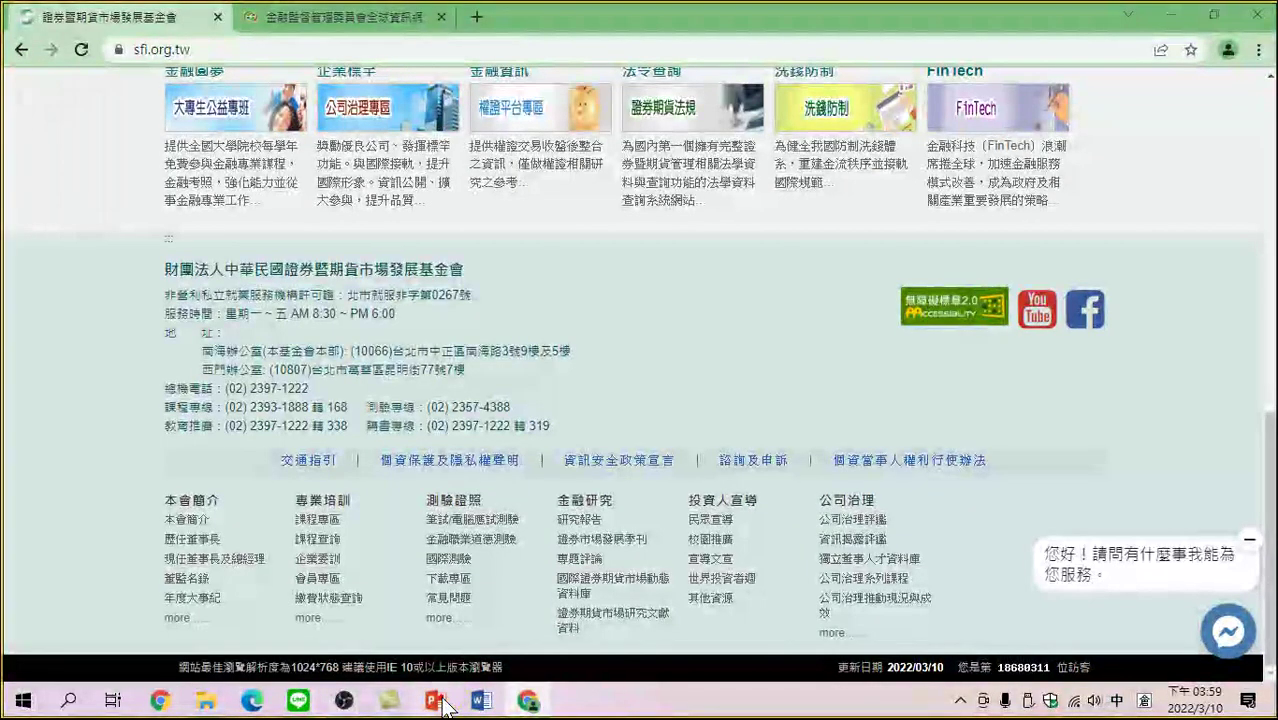
mouse_move(444, 706)
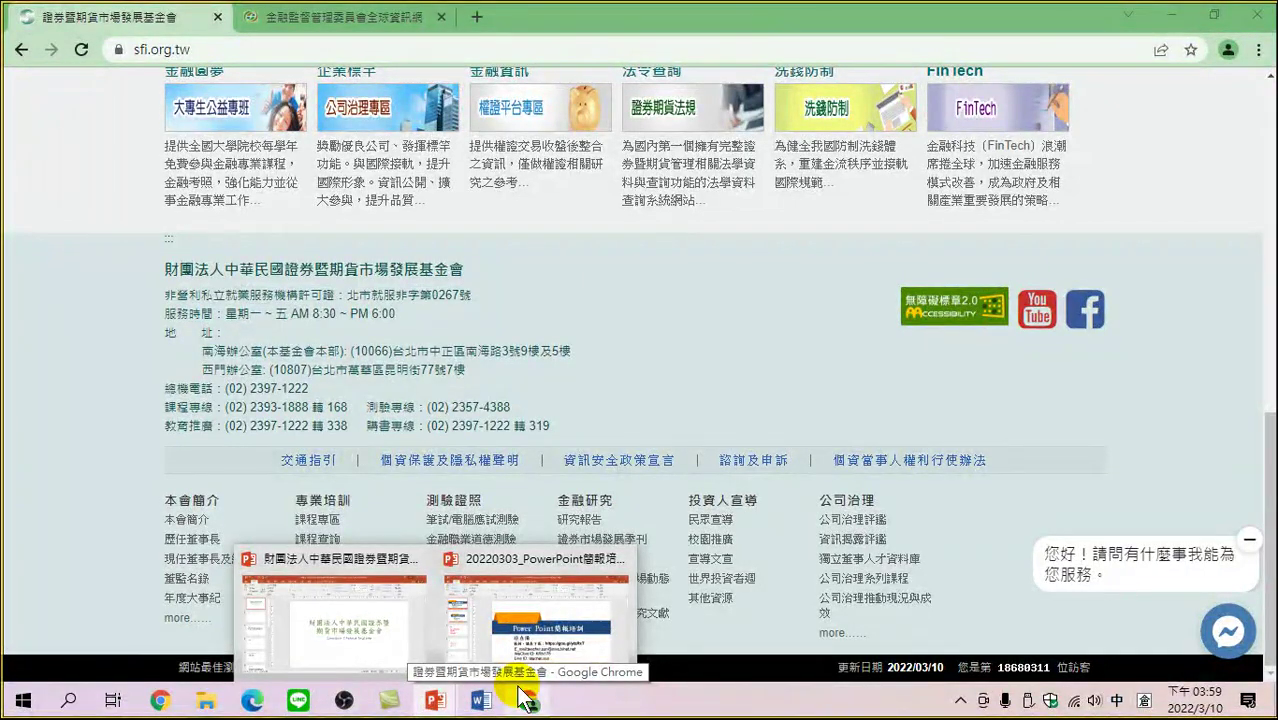
click(361, 630)
click(111, 192)
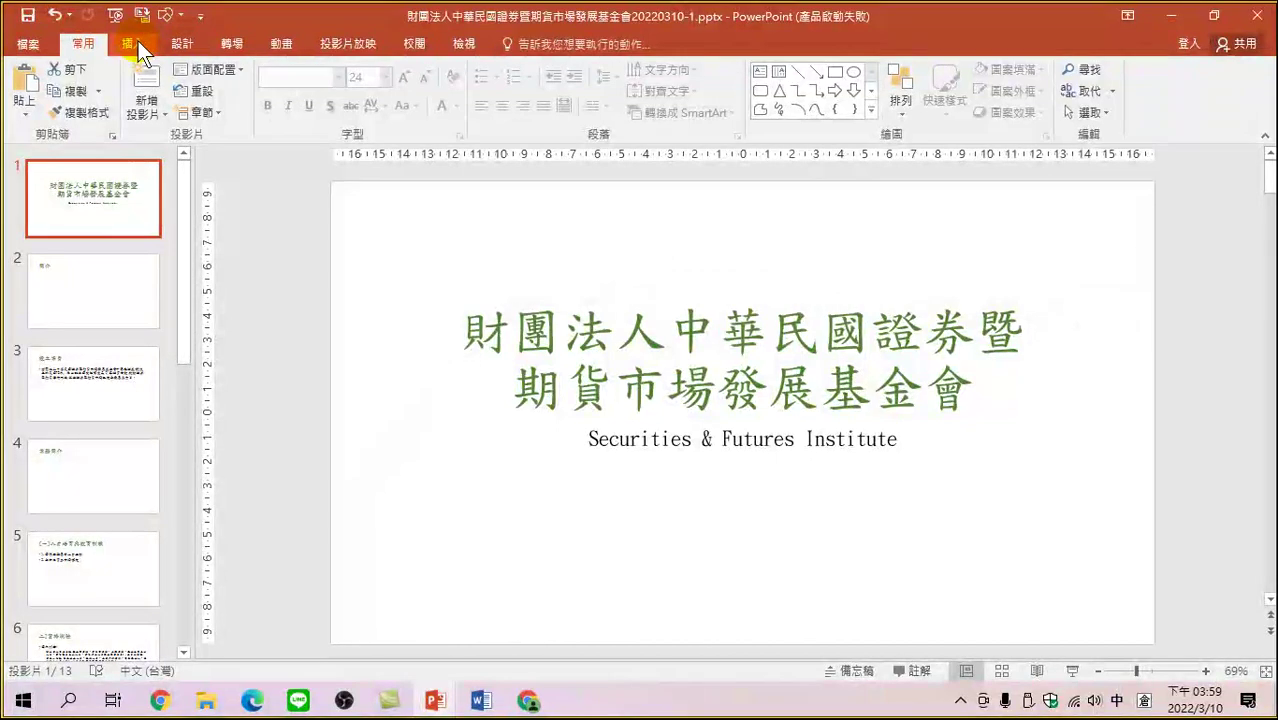
- Draw a 2.25 × 2.69 cm blue rounded rectangle at the title slide's bottom-left corner
click(138, 41)
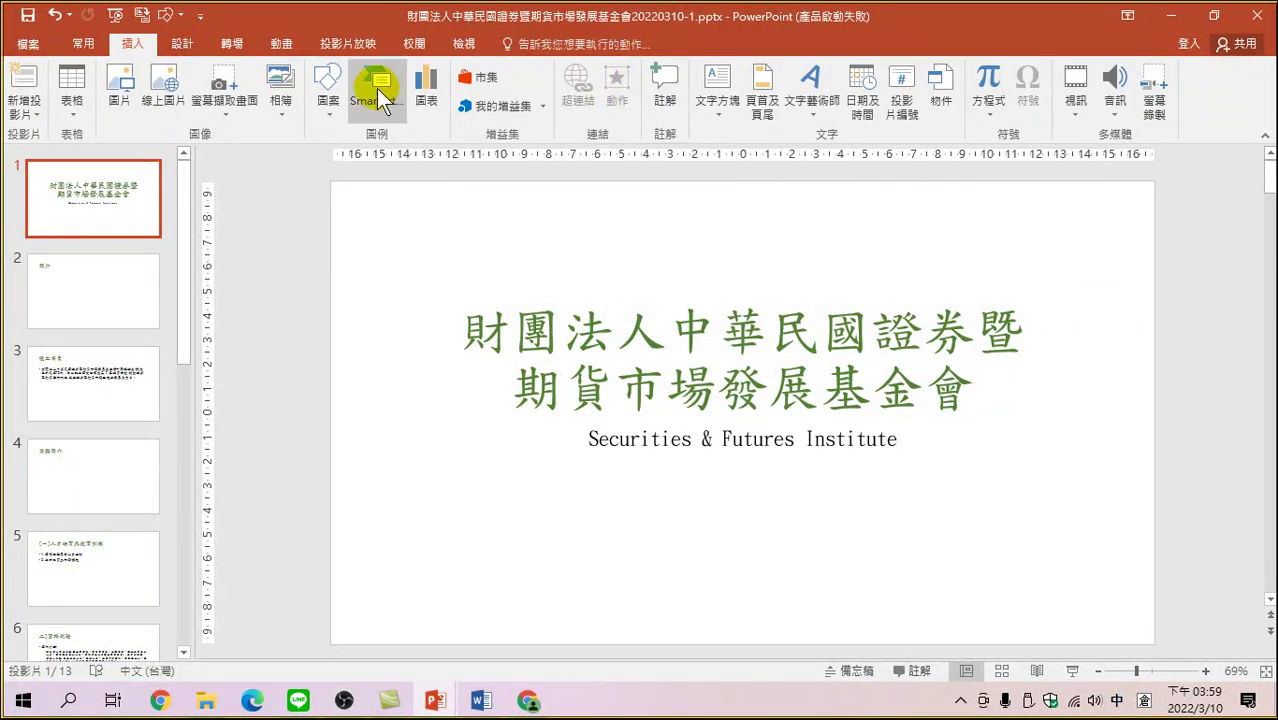
click(326, 100)
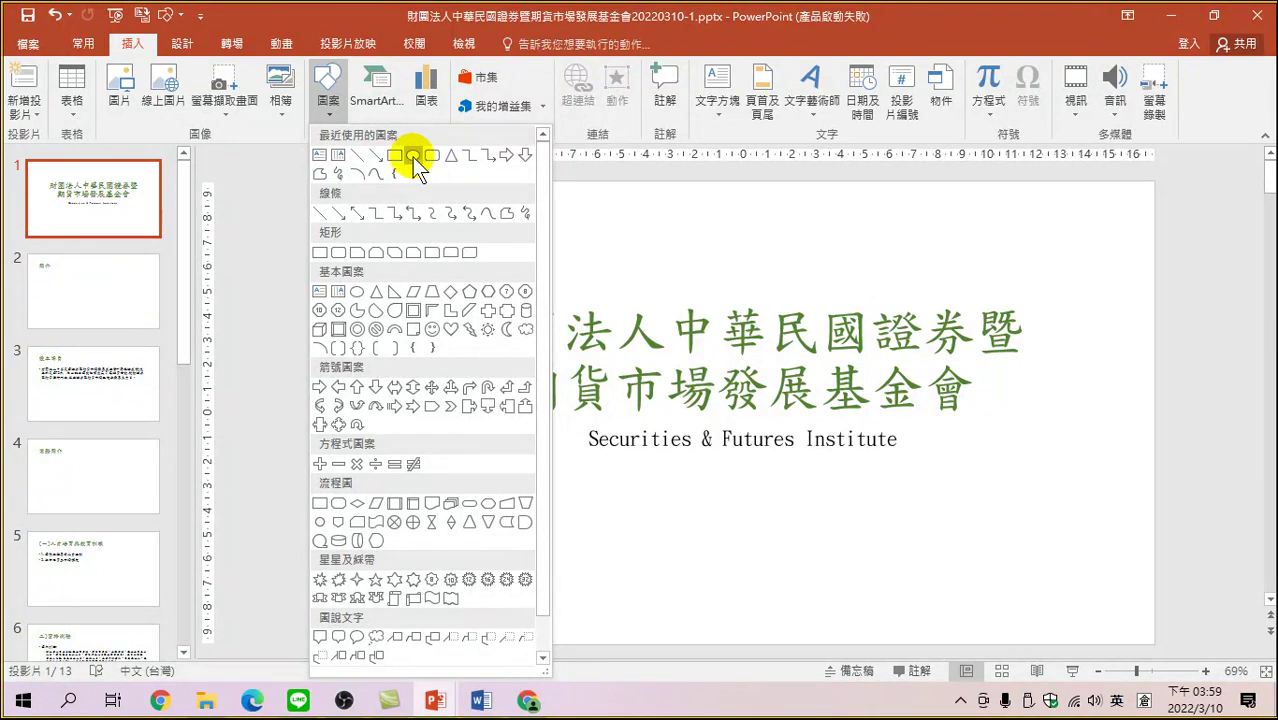
click(434, 162)
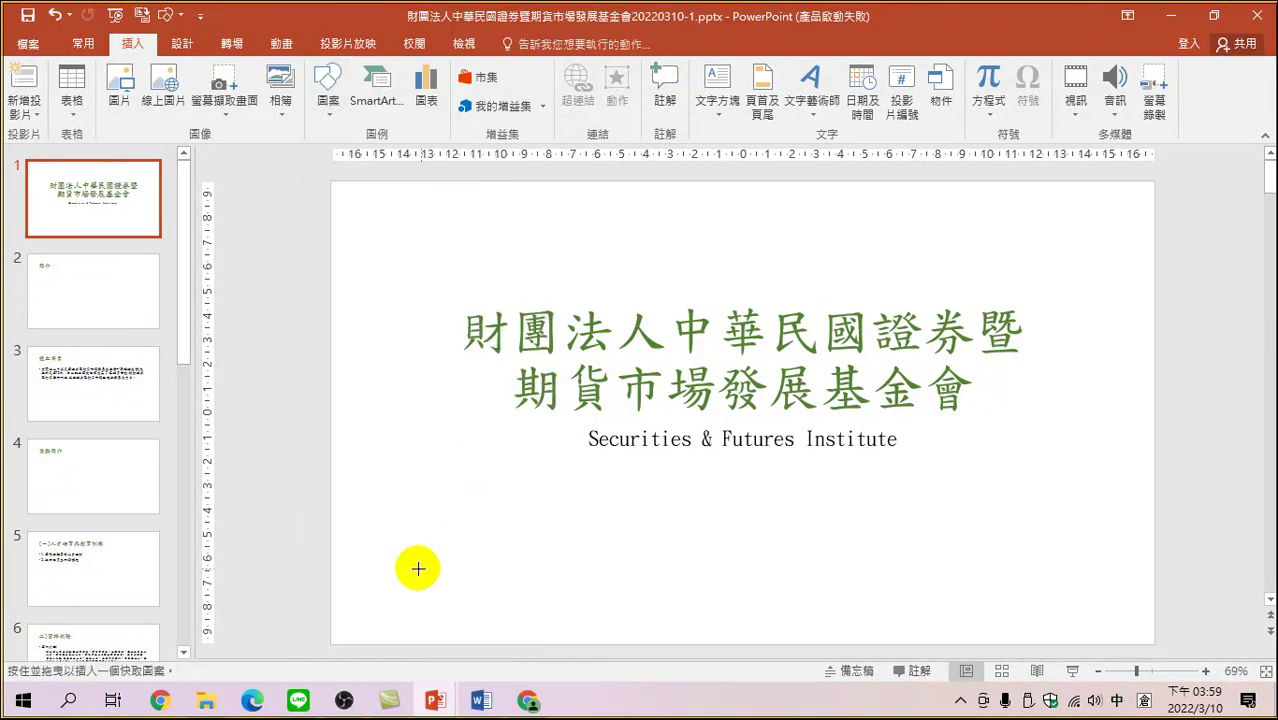
mouse_move(376, 538)
mouse_down()
mouse_move(444, 591)
mouse_move(388, 607)
mouse_up()
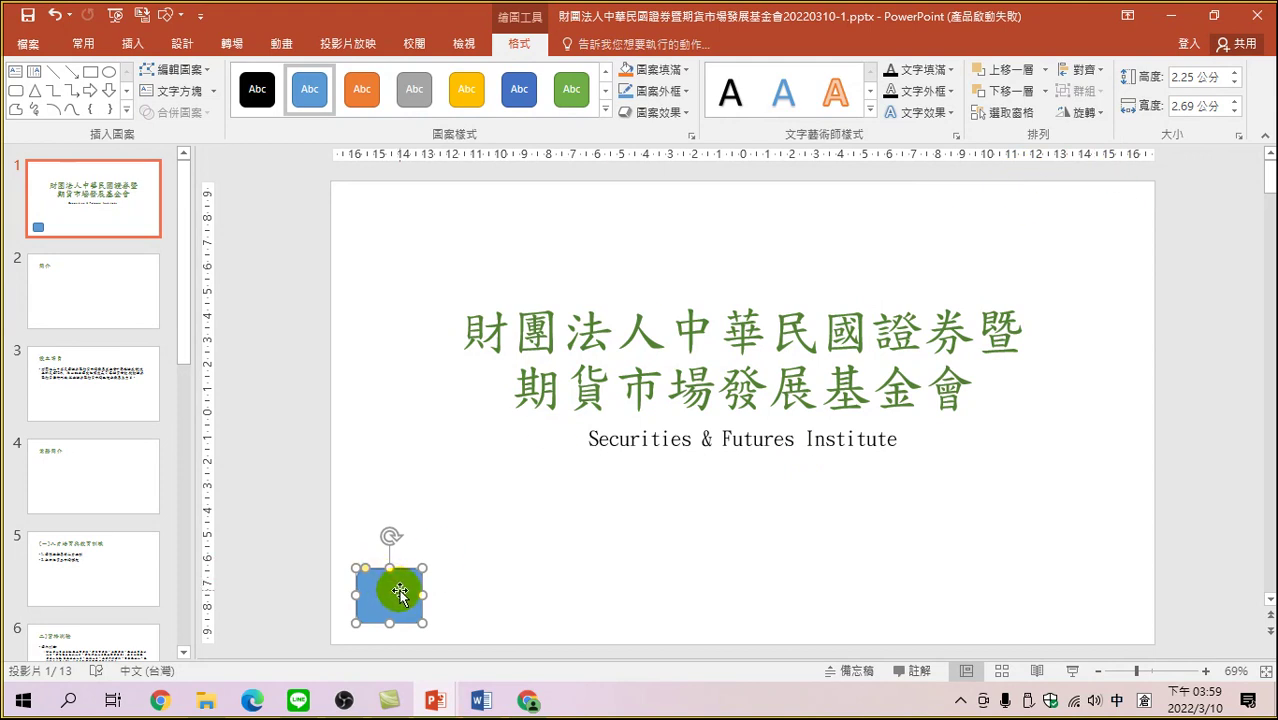
- Copy the blue rounded rectangle so the copy sits just to its right
drag(383, 581, 703, 598)
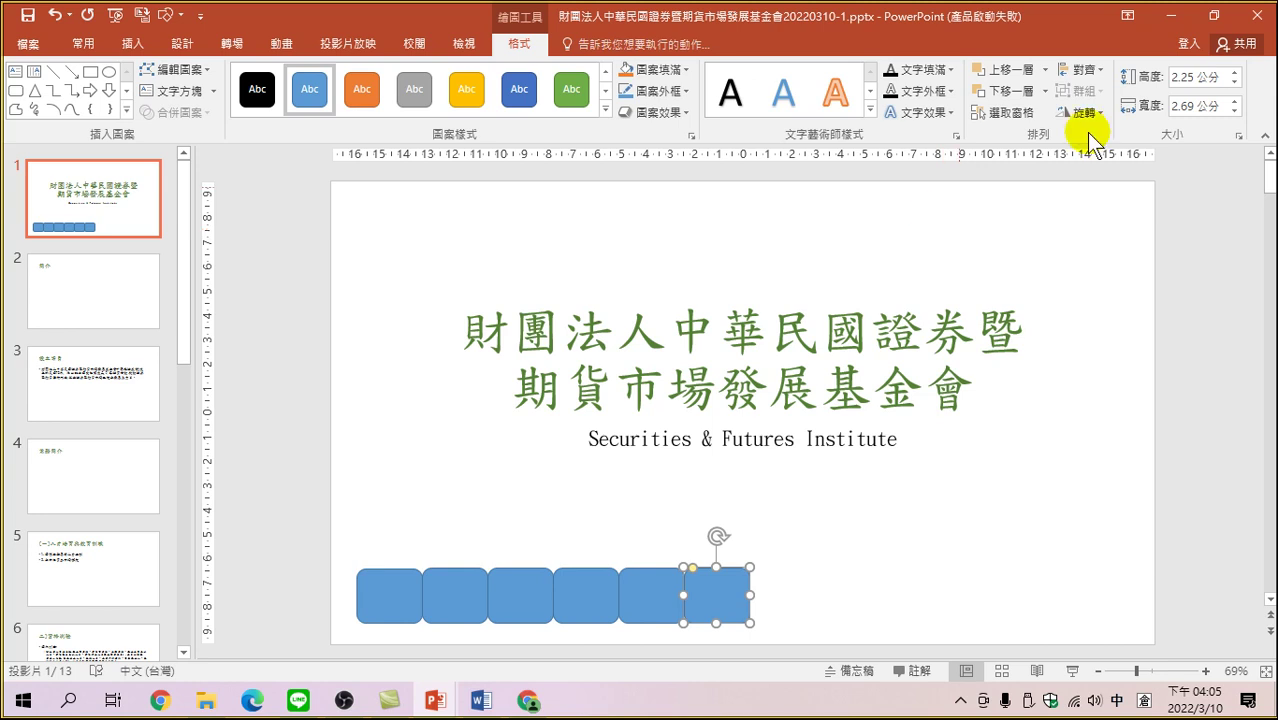
- Restore down the PowerPoint window, then move and shrink it so the SFI website shows behind
click(1208, 18)
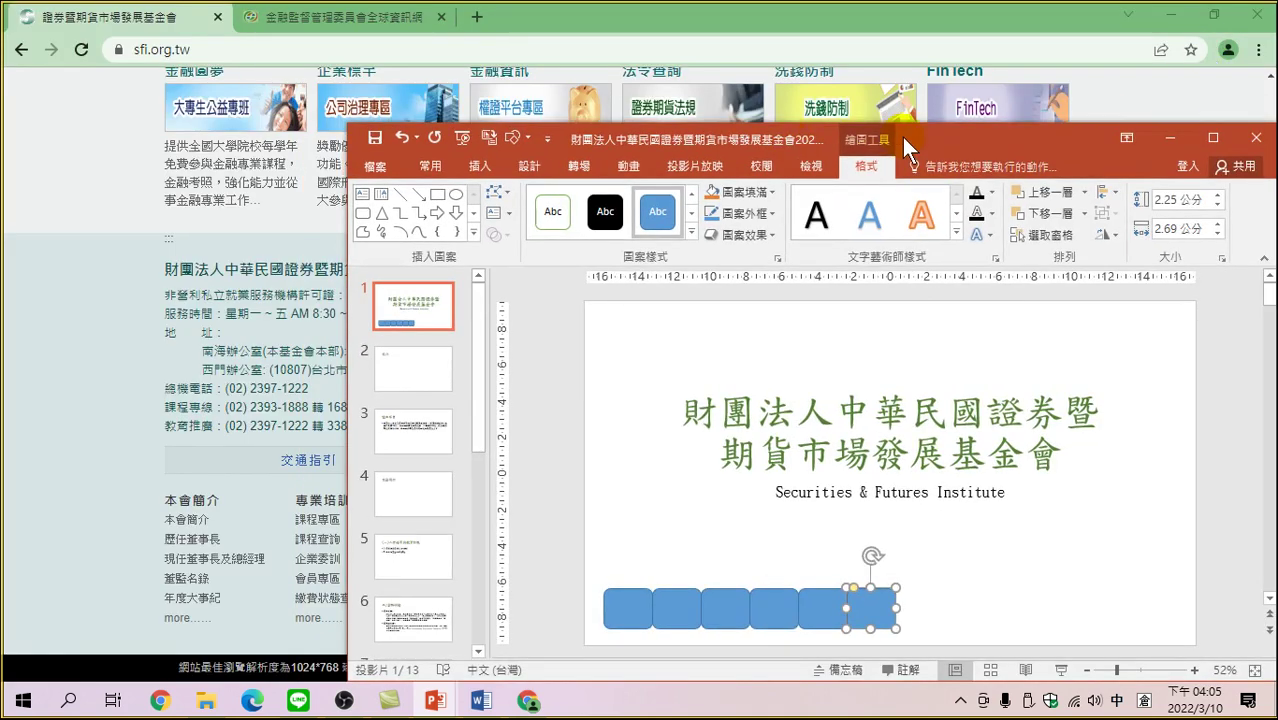
drag(935, 134, 846, 93)
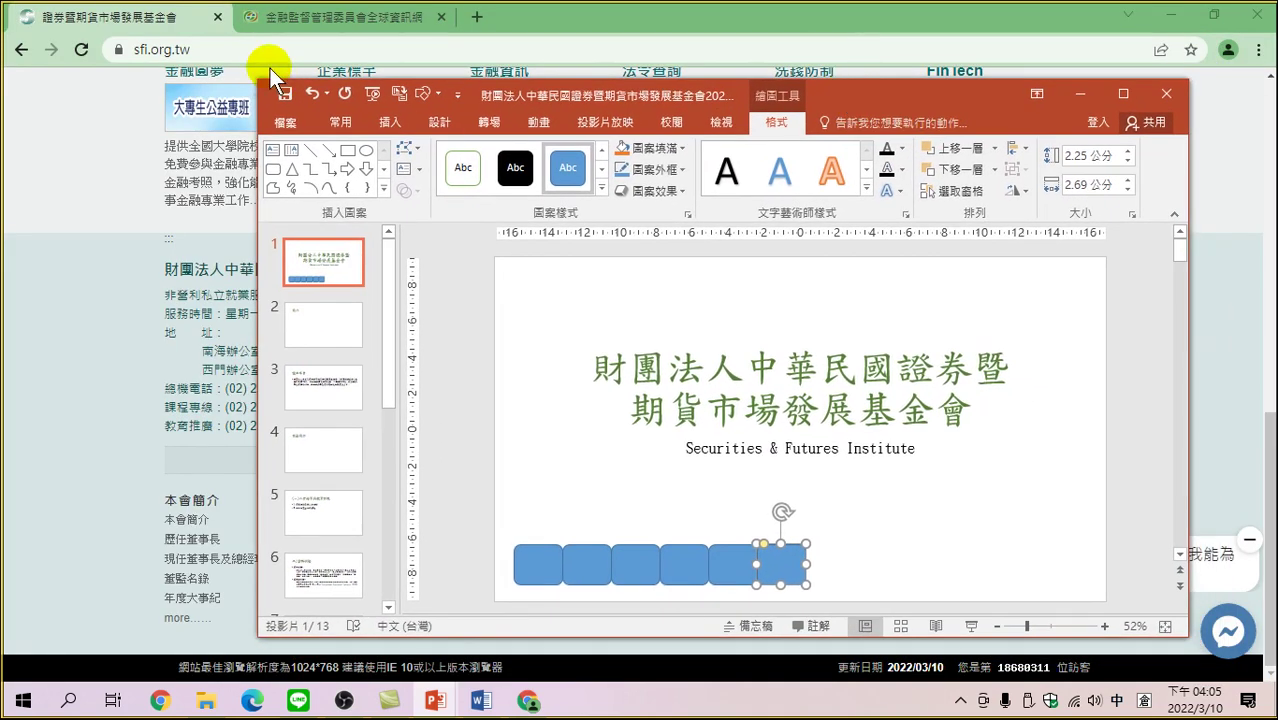
mouse_move(259, 79)
mouse_down()
mouse_move(298, 105)
mouse_move(487, 155)
mouse_up()
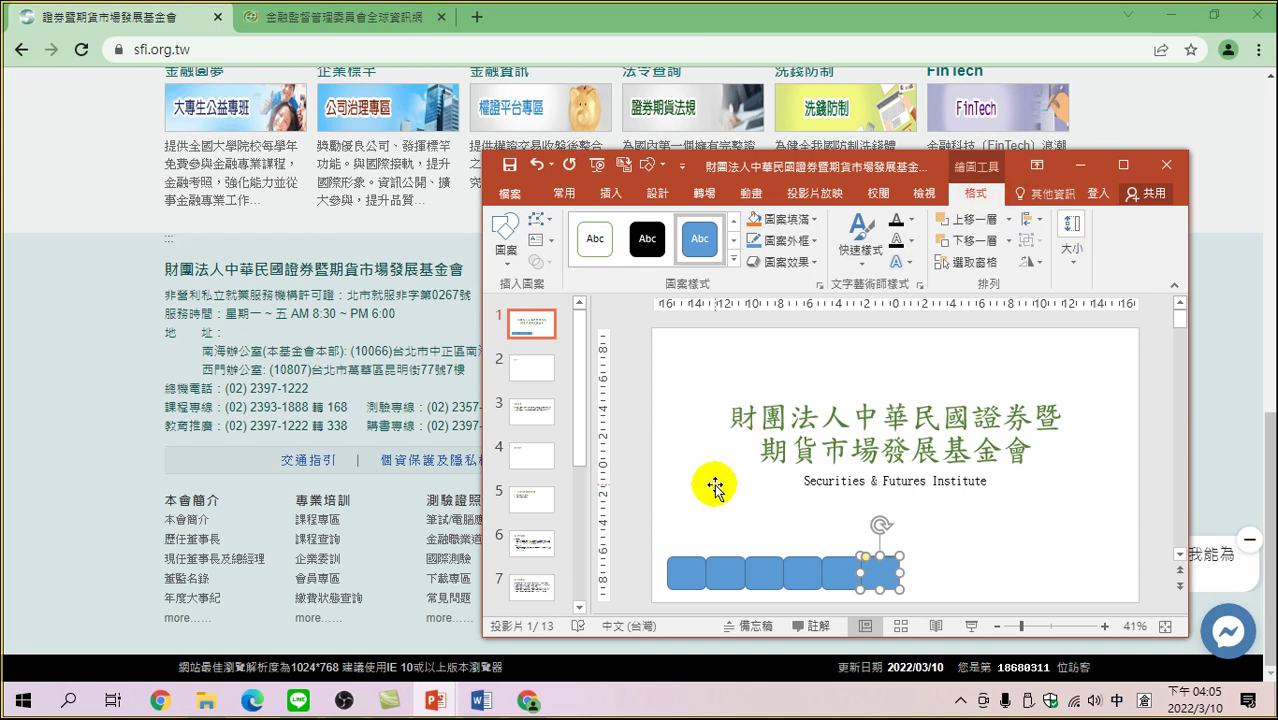
- Select the leftmost blue rounded rectangle, then scroll the SFI homepage back to its top
click(686, 574)
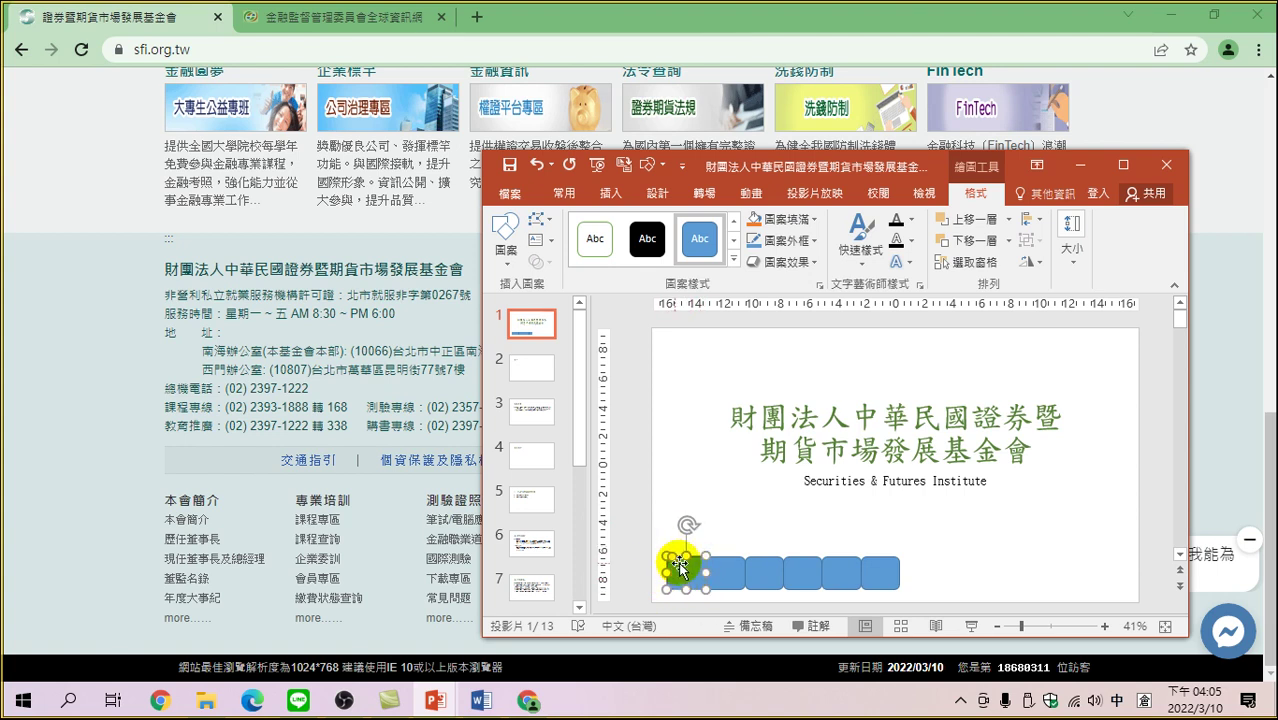
click(687, 557)
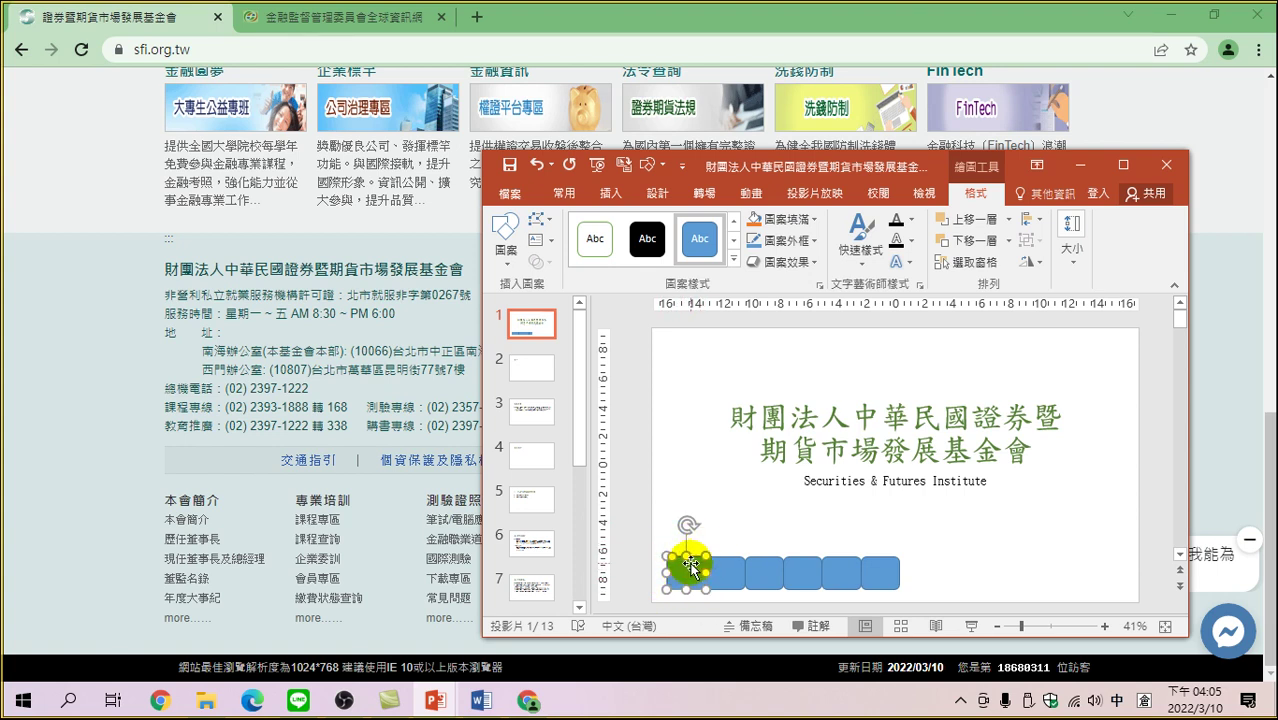
click(703, 576)
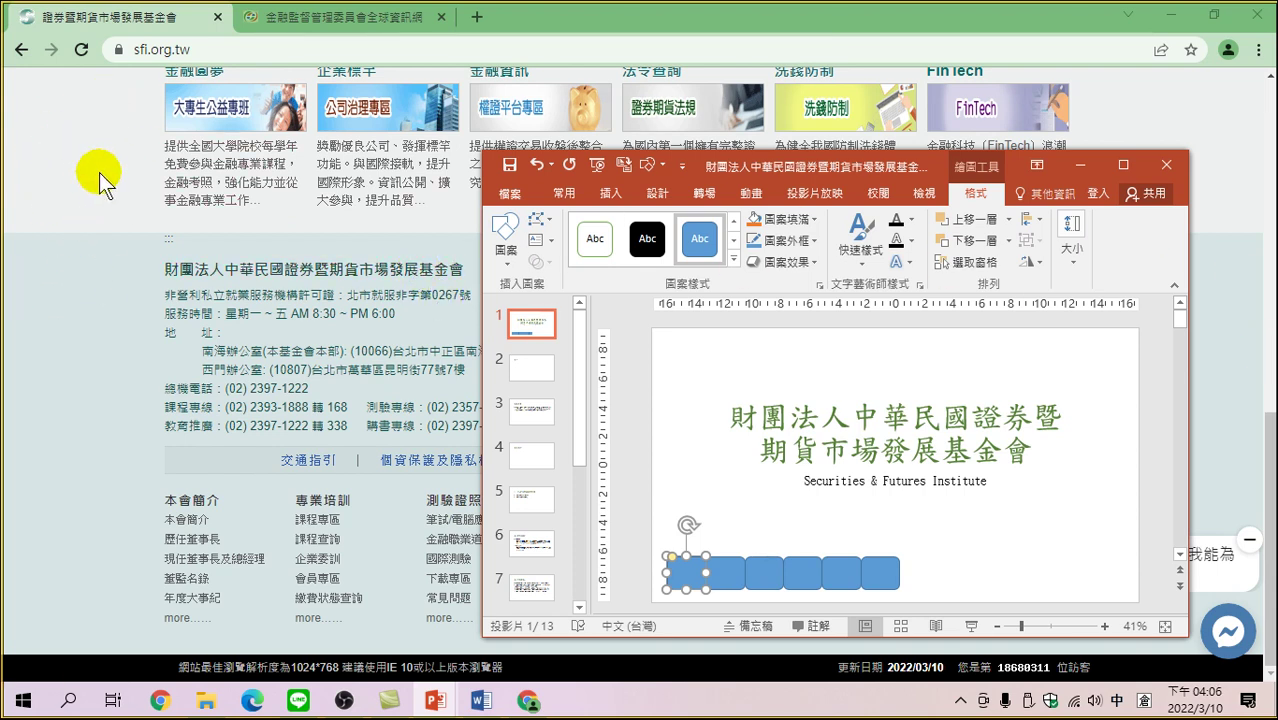
drag(1268, 476, 1268, 154)
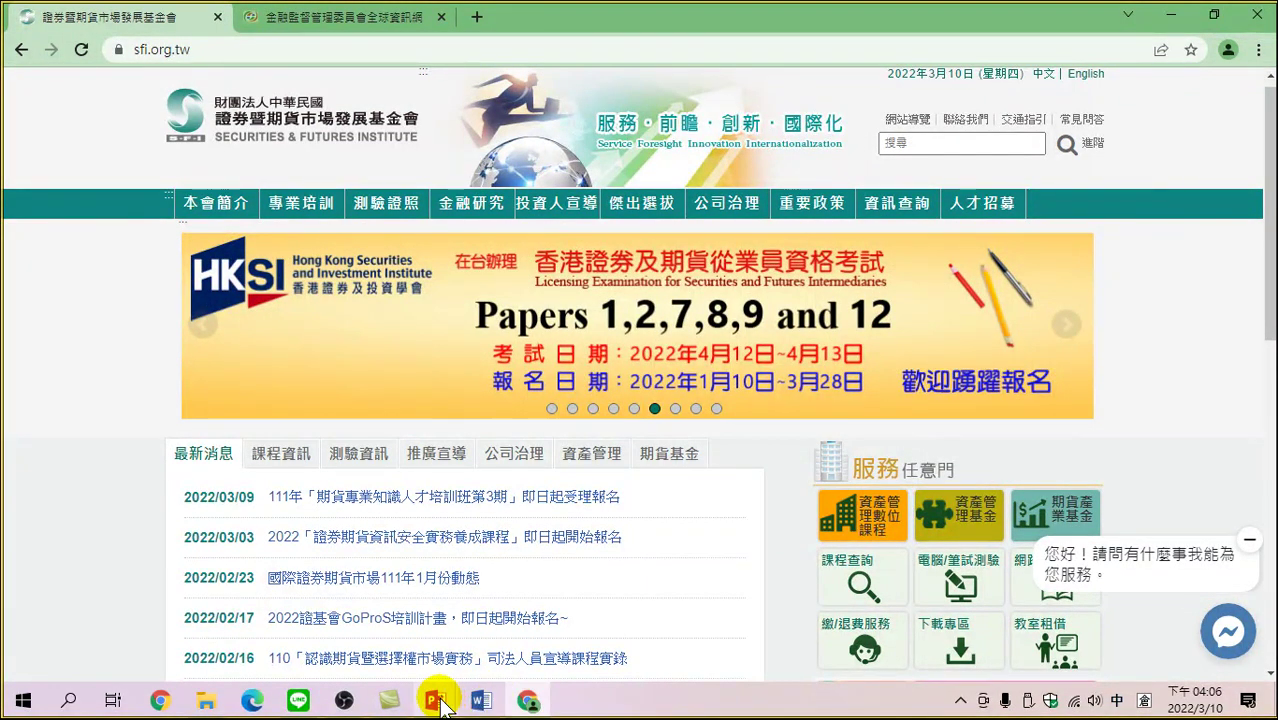
- Bring the 財團法人 presentation back in front of the SFI homepage from its taskbar preview
mouse_move(440, 703)
mouse_move(507, 639)
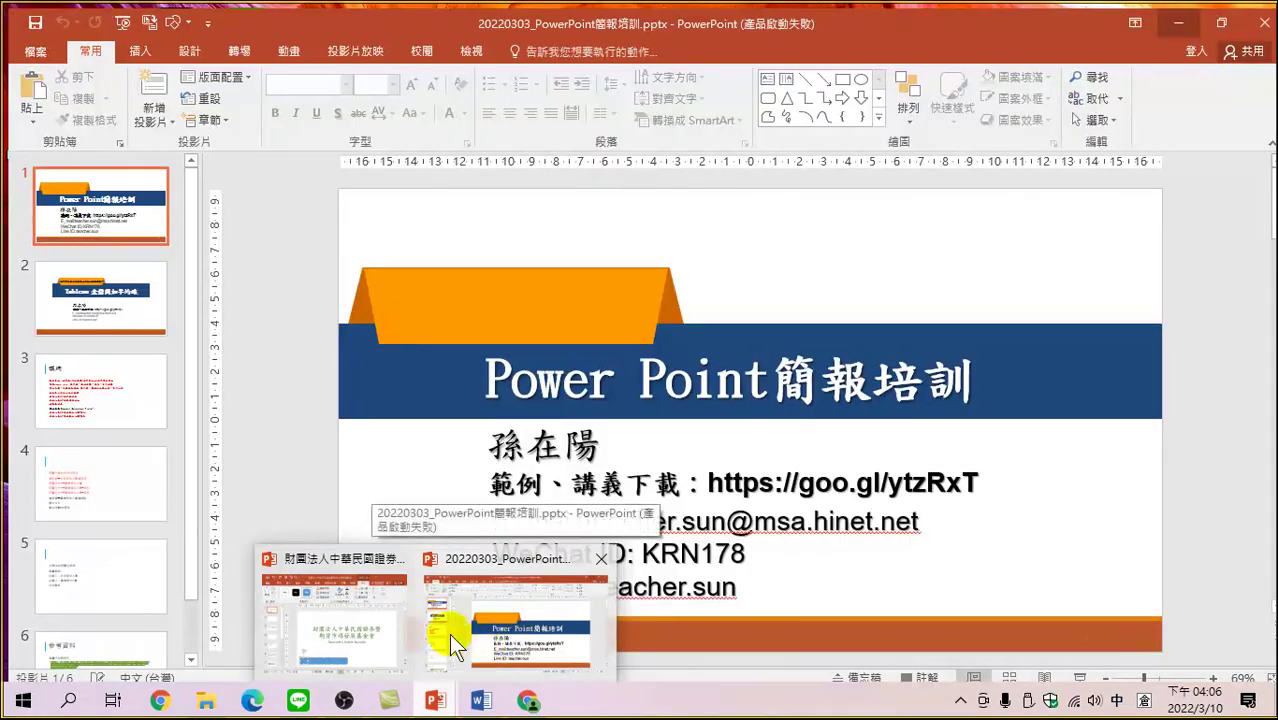
click(340, 615)
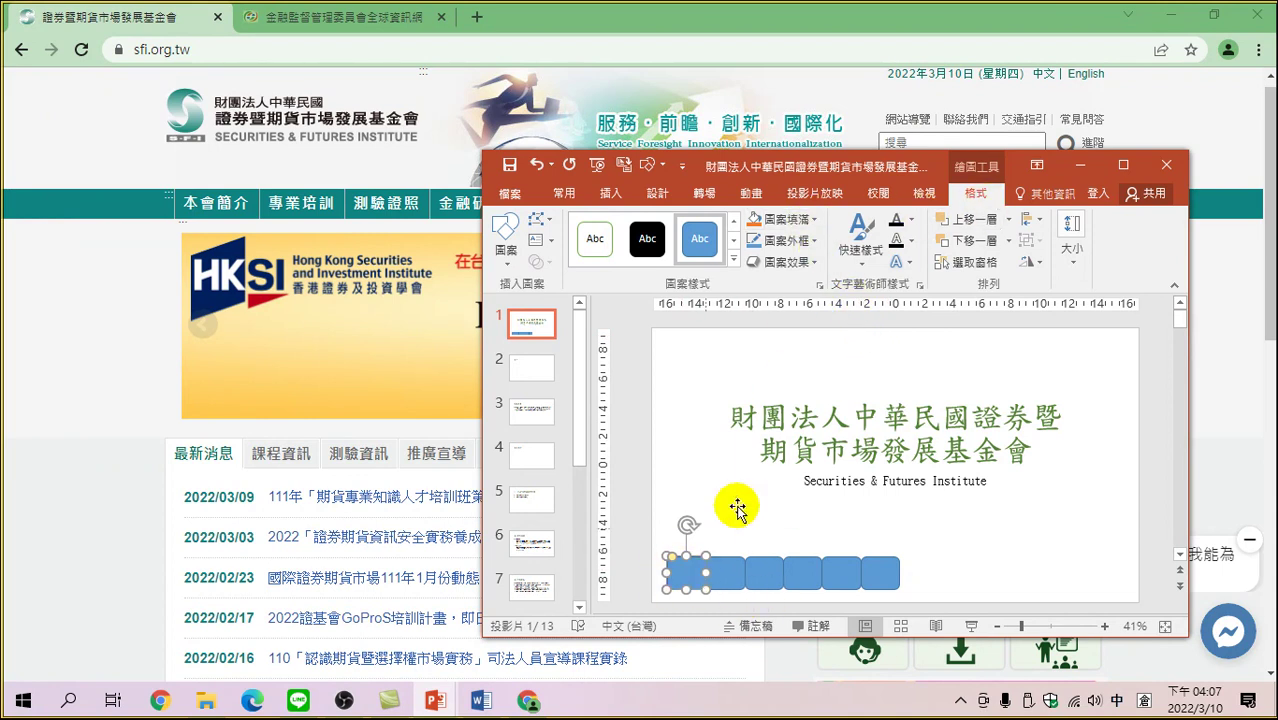
- Fill the leftmost rounded rectangle with the website header's teal using the Shape Fill Eyedropper
click(692, 562)
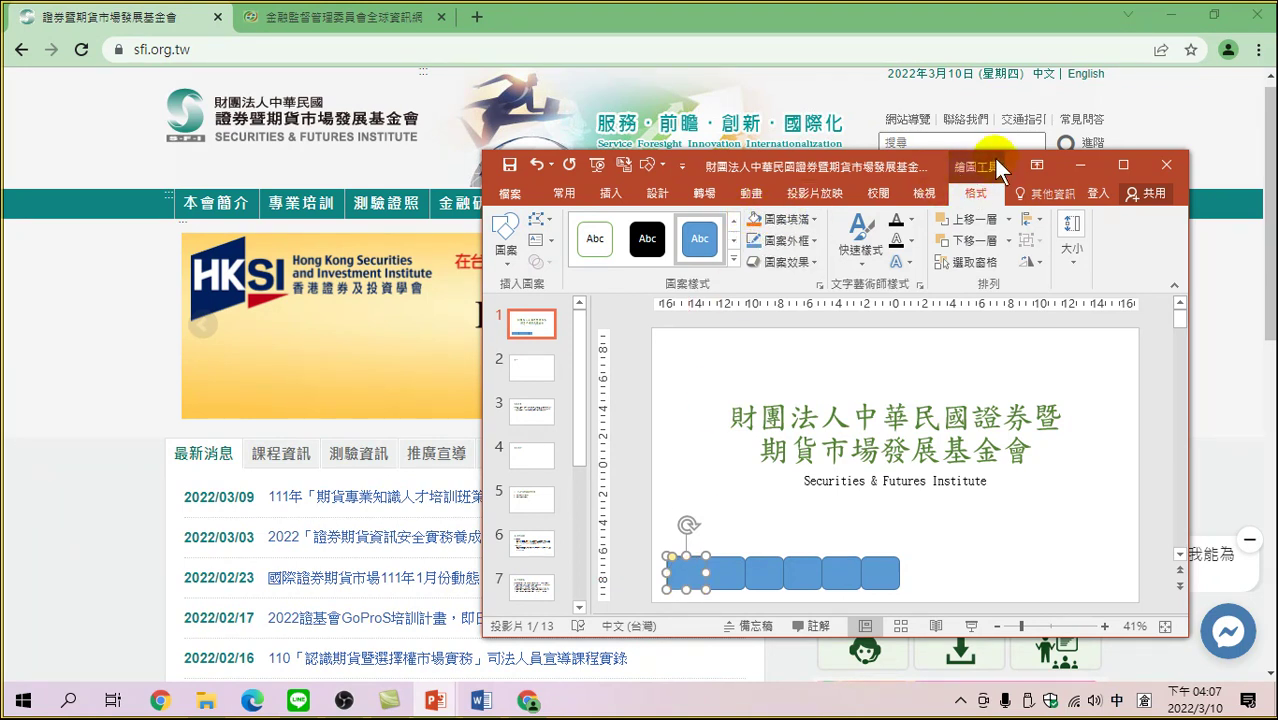
click(977, 196)
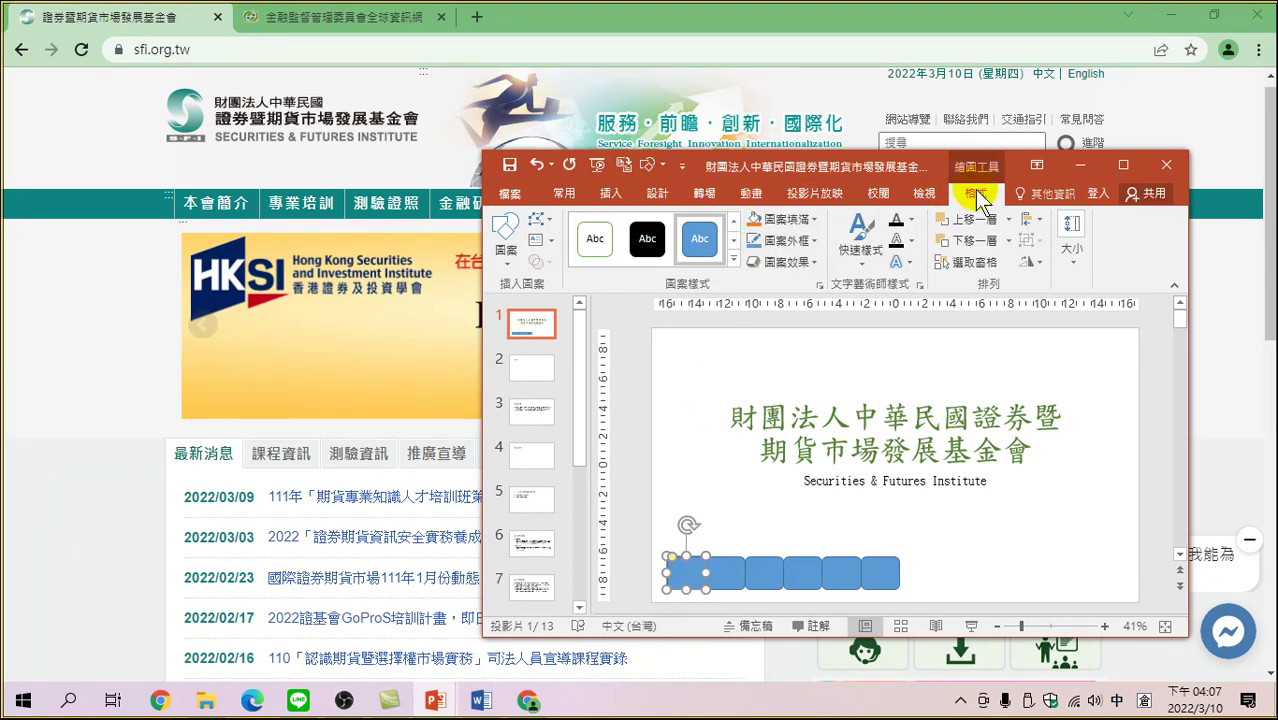
click(815, 219)
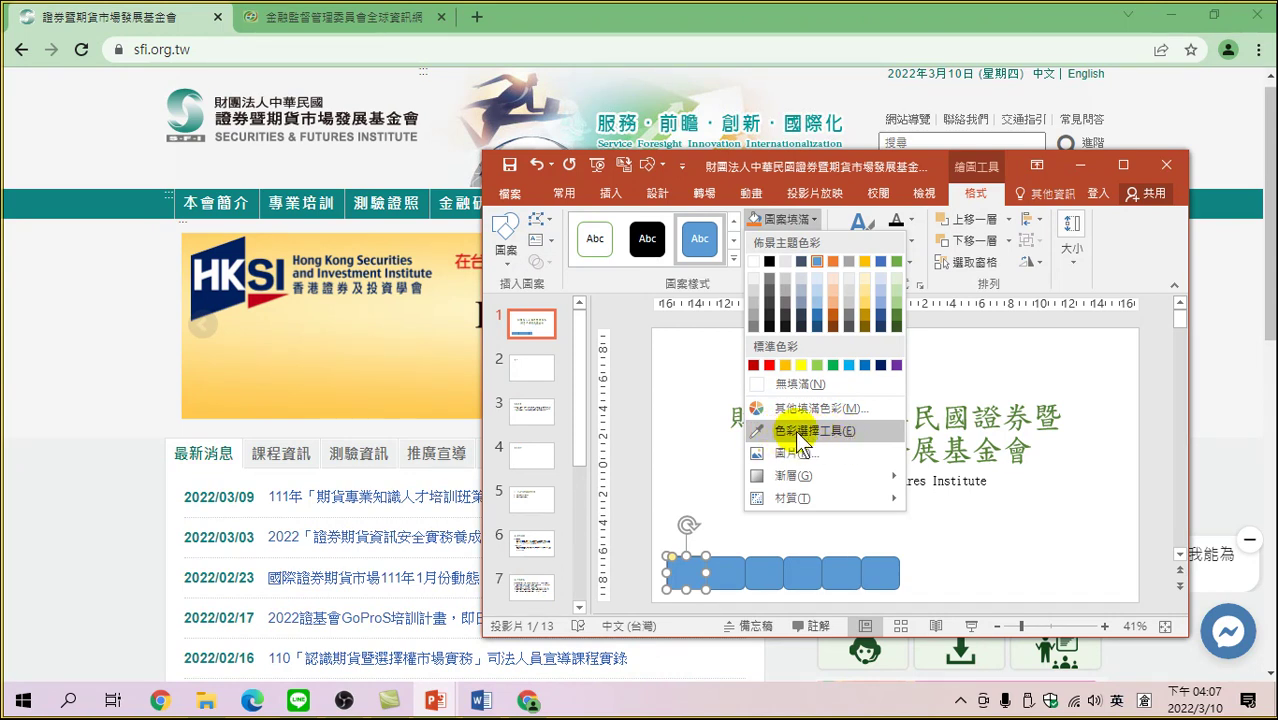
click(798, 431)
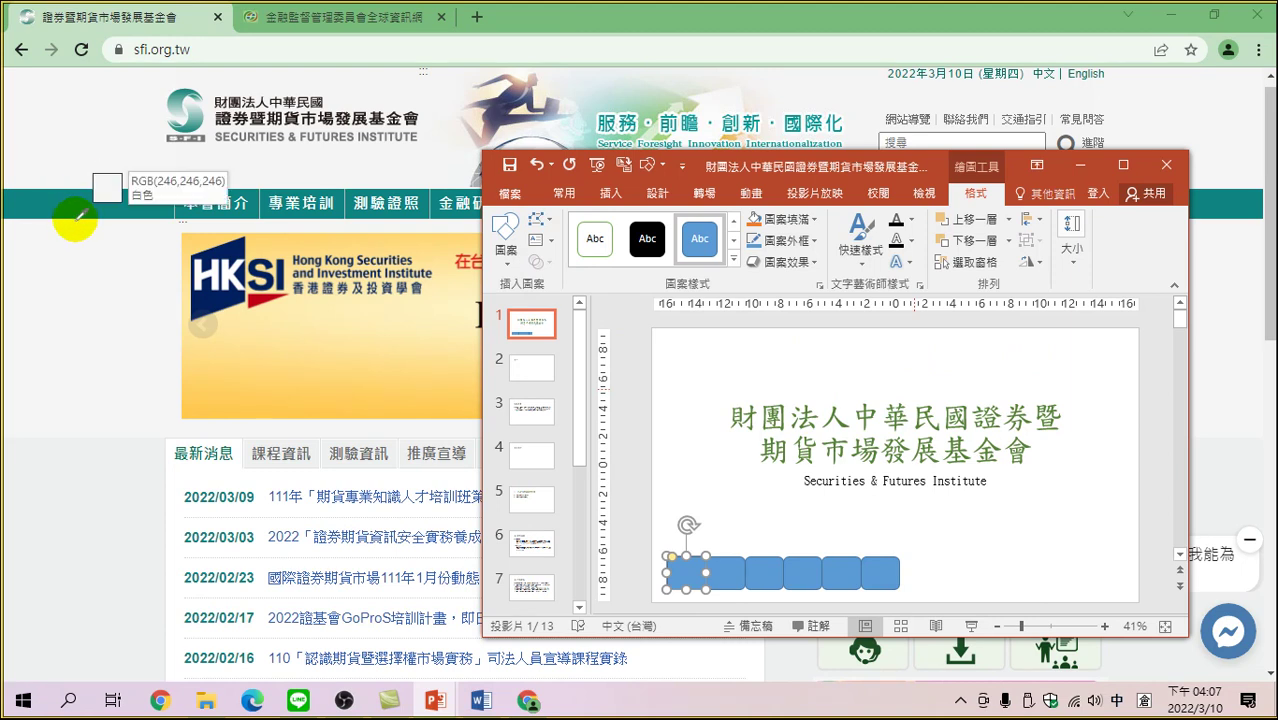
mouse_move(82, 206)
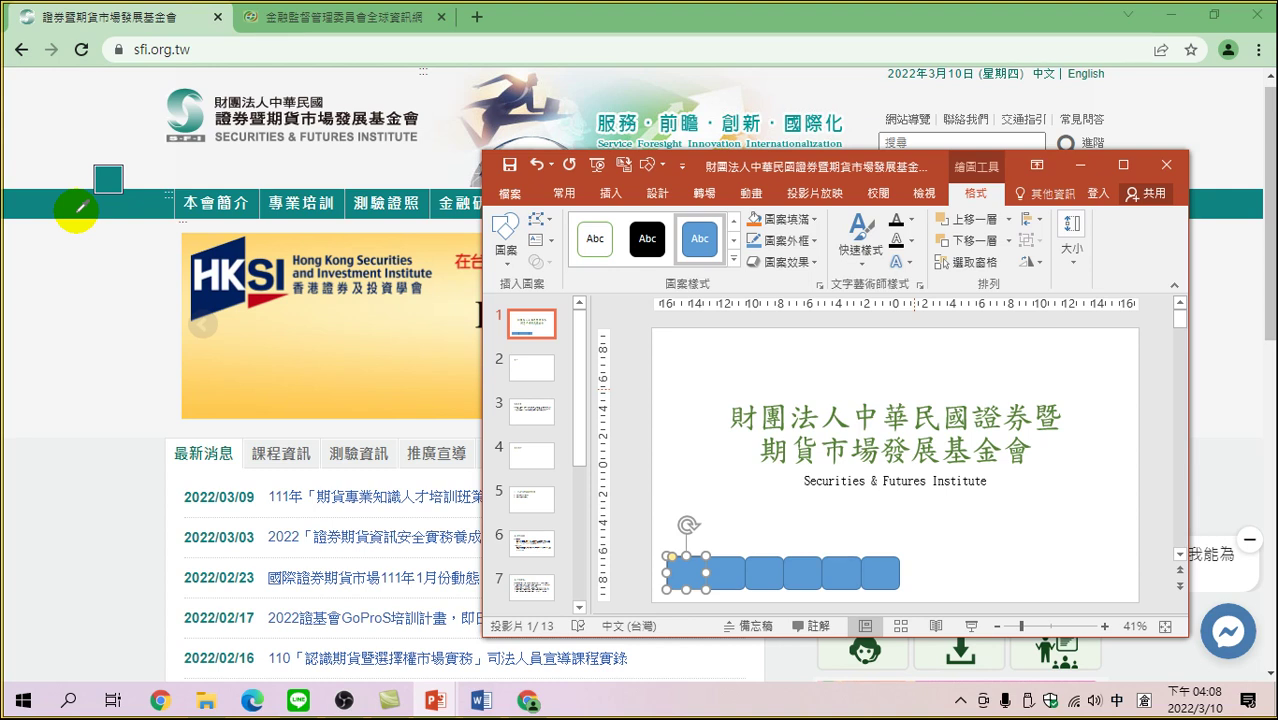
click(80, 207)
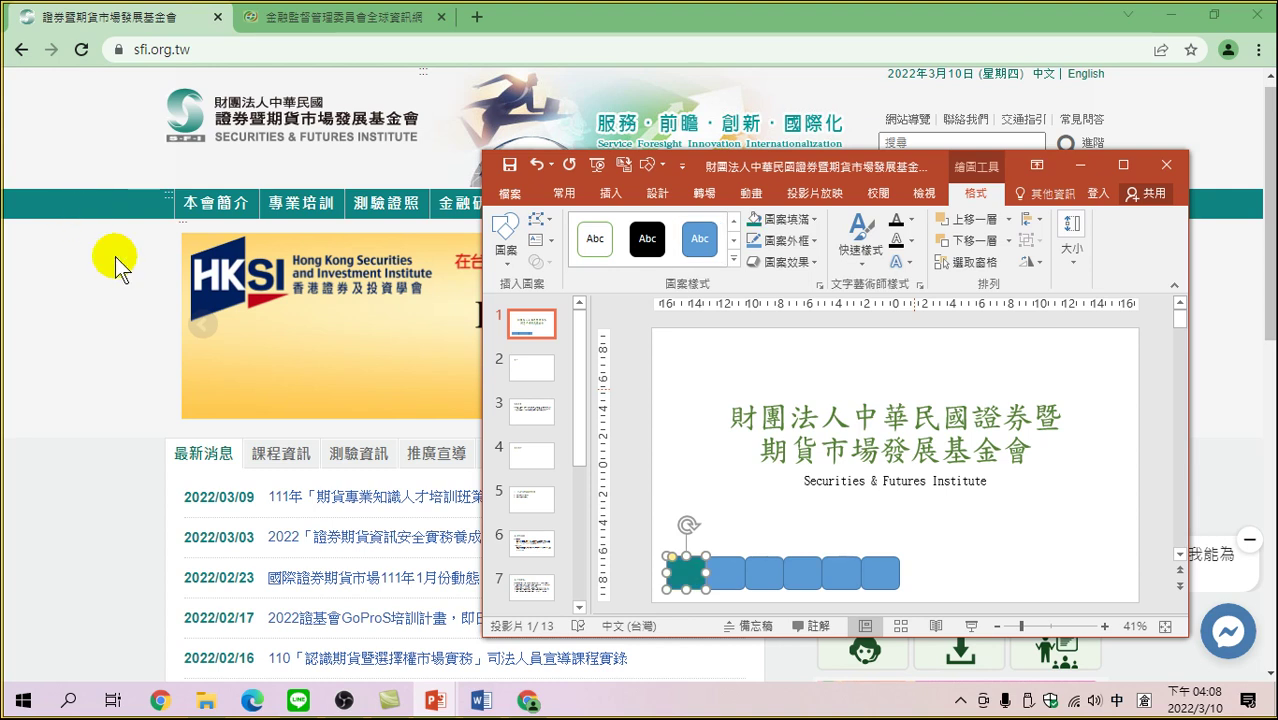
click(736, 568)
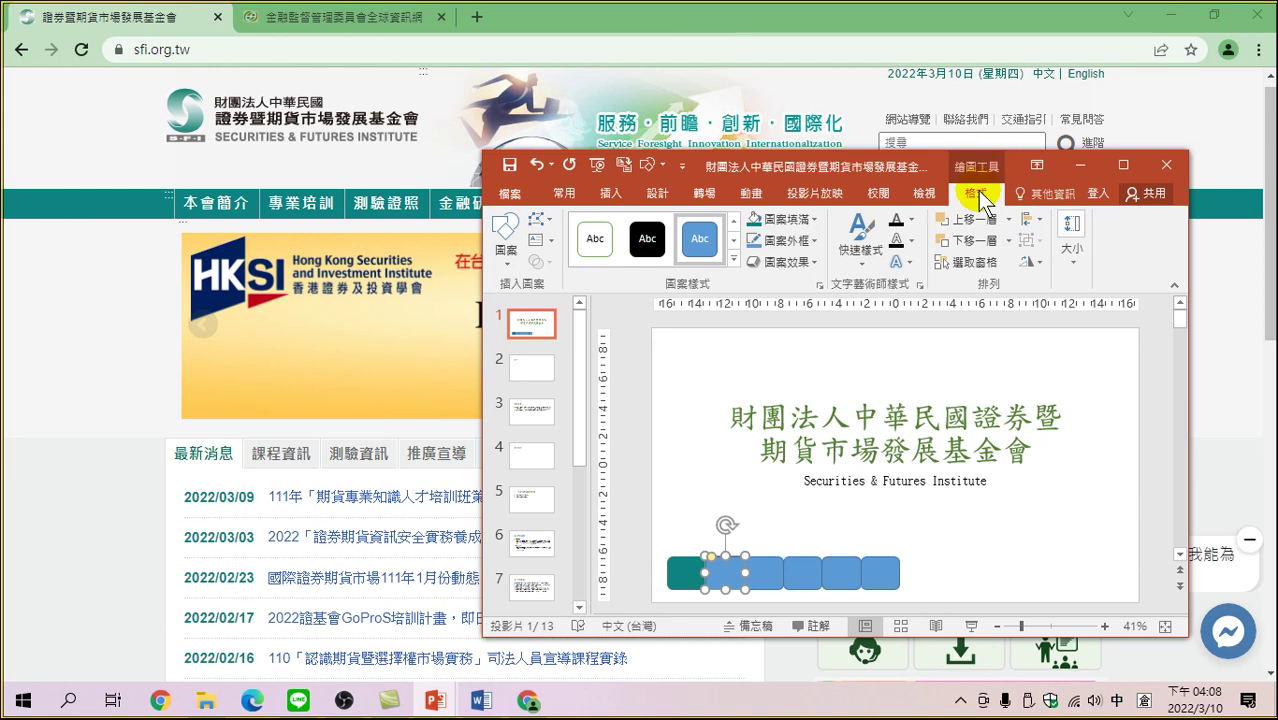
- Eyedrop the web page's pale near-white colour into the second rounded rectangle
click(811, 218)
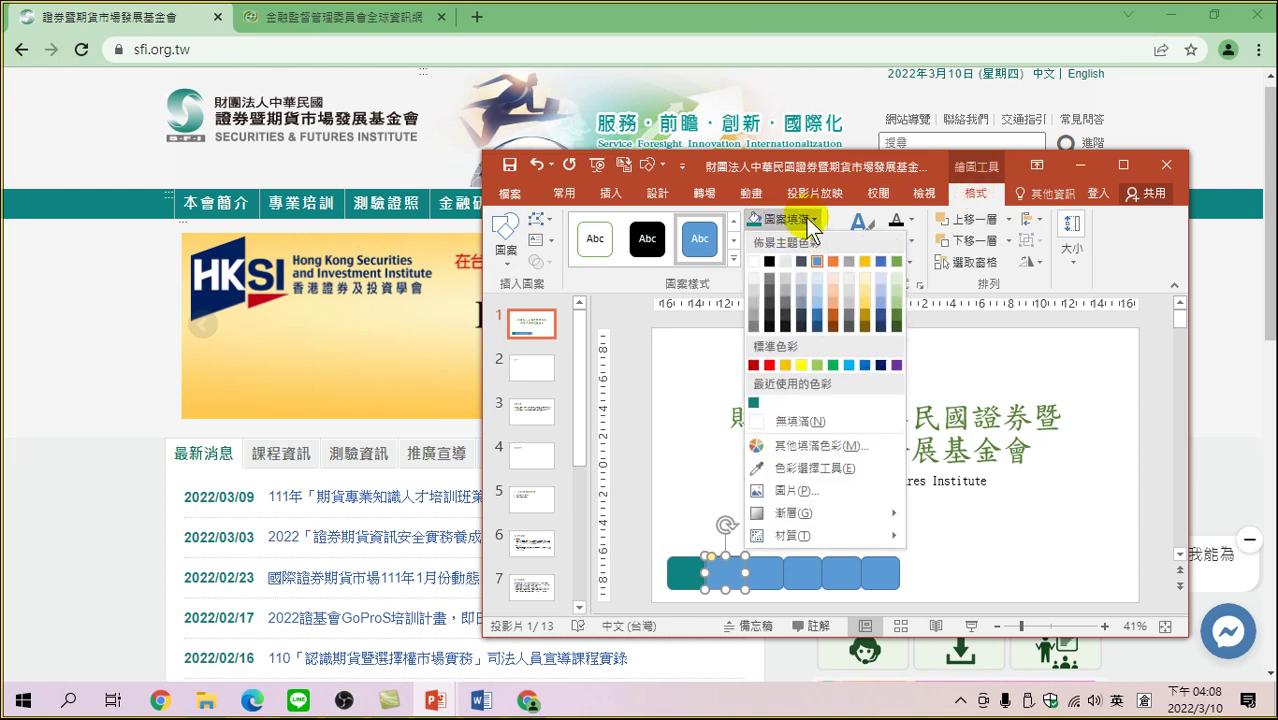
click(806, 468)
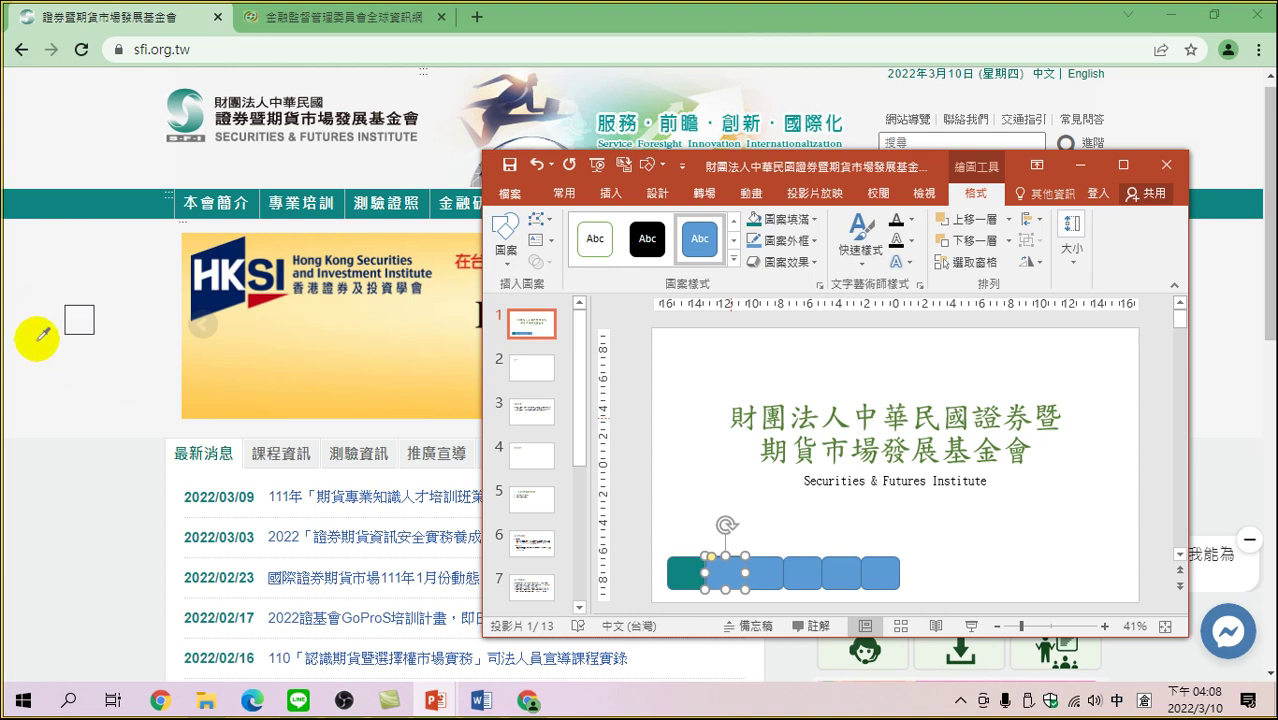
key(Escape)
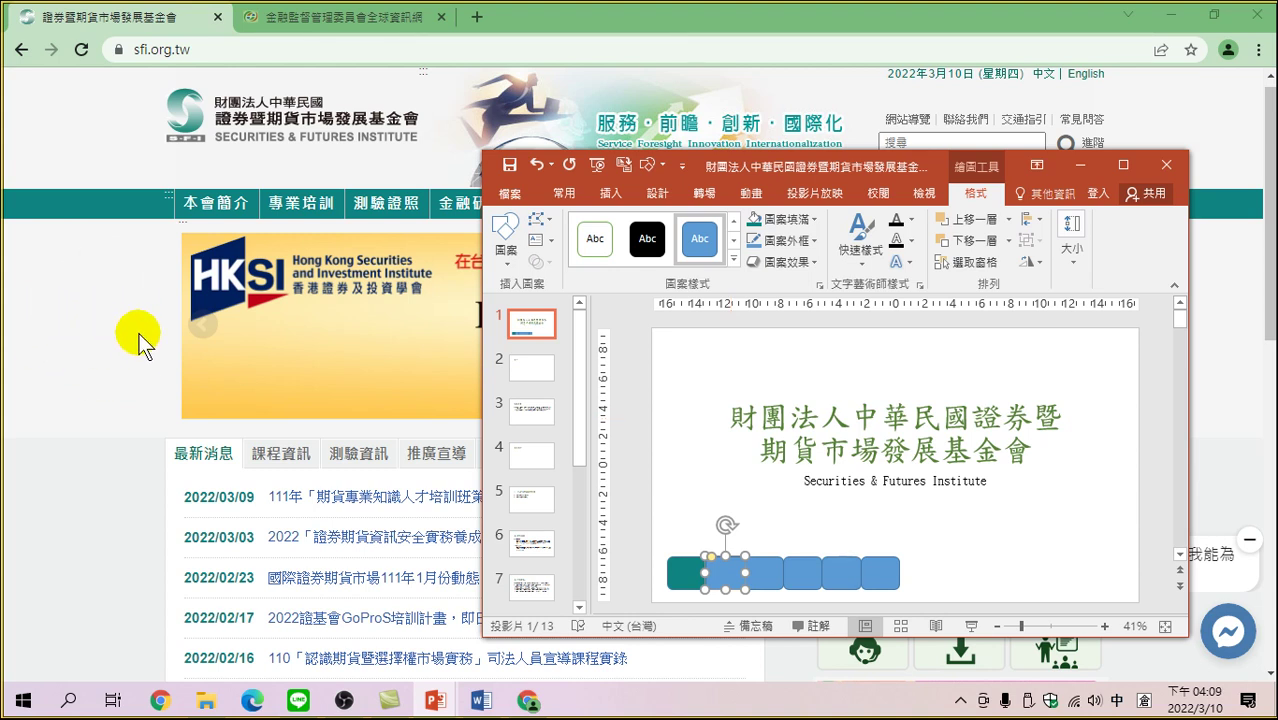
click(806, 219)
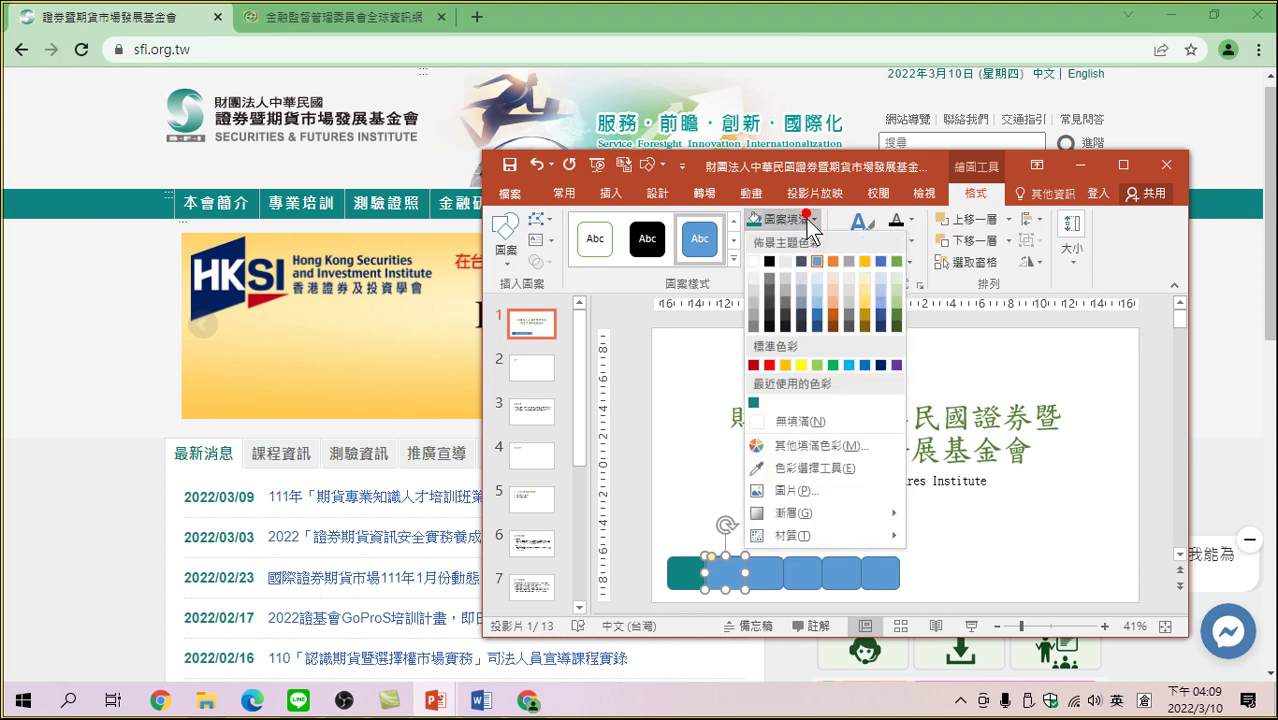
click(790, 467)
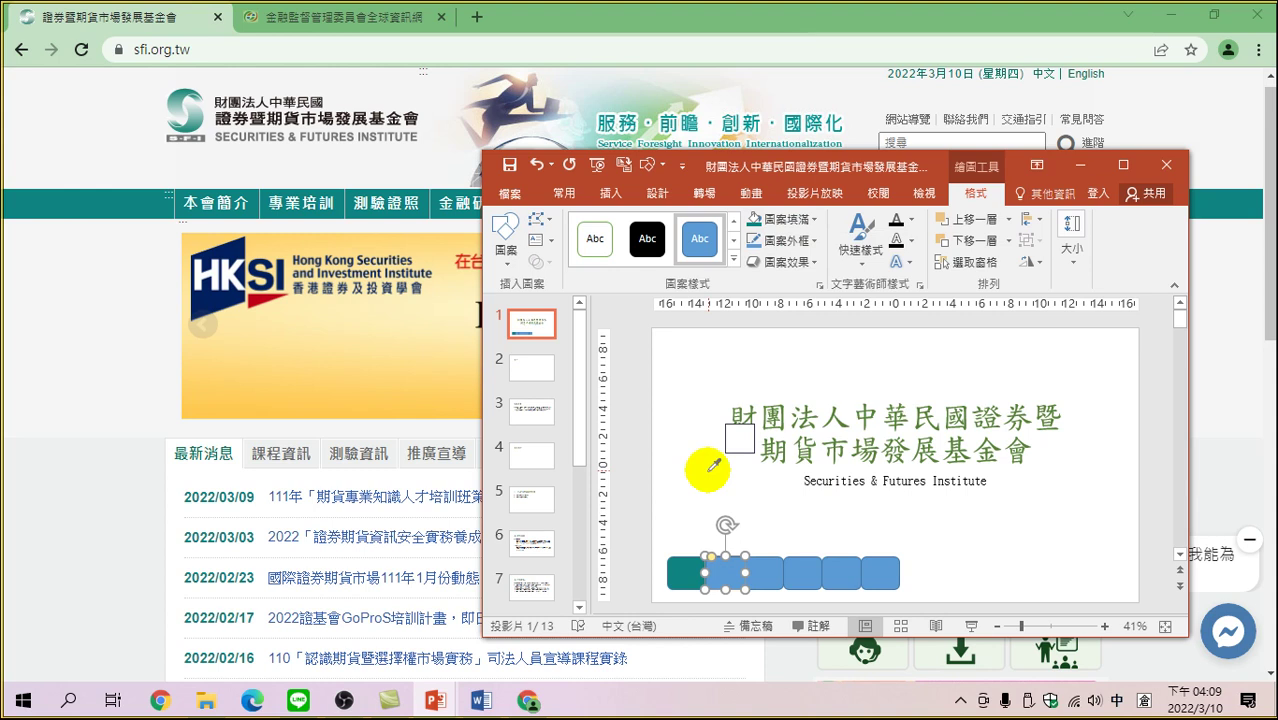
click(86, 344)
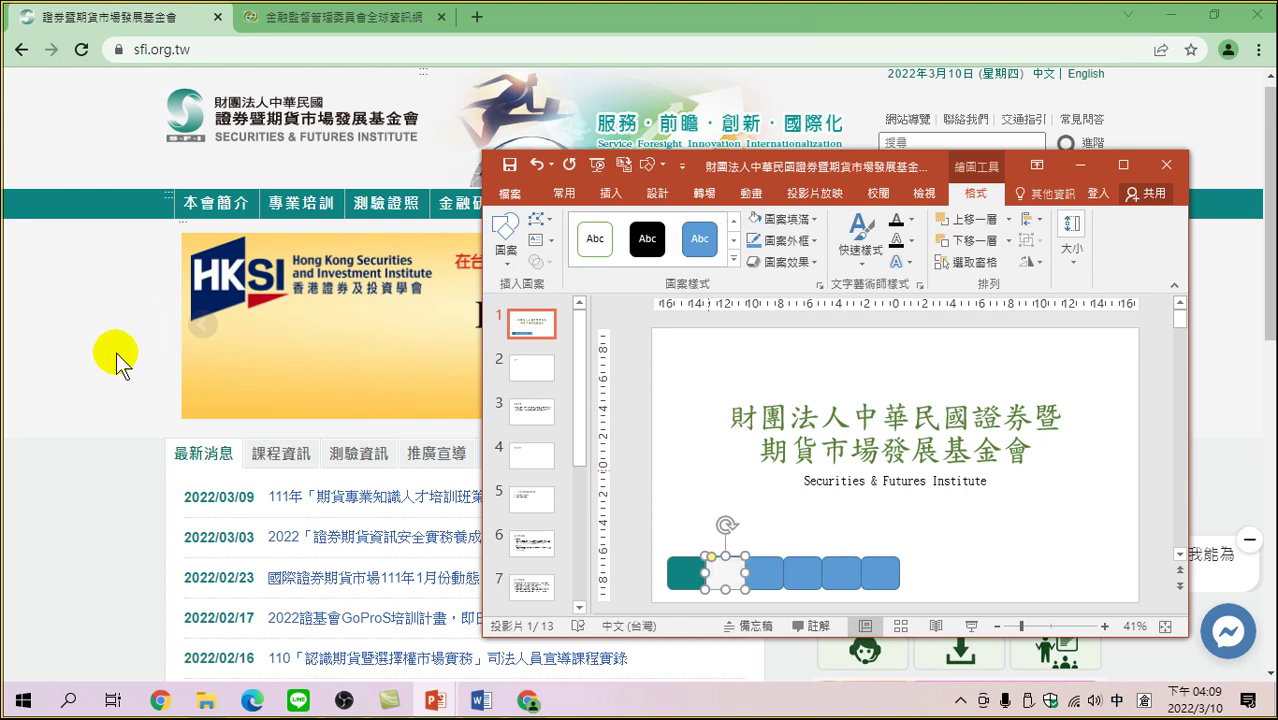
click(769, 575)
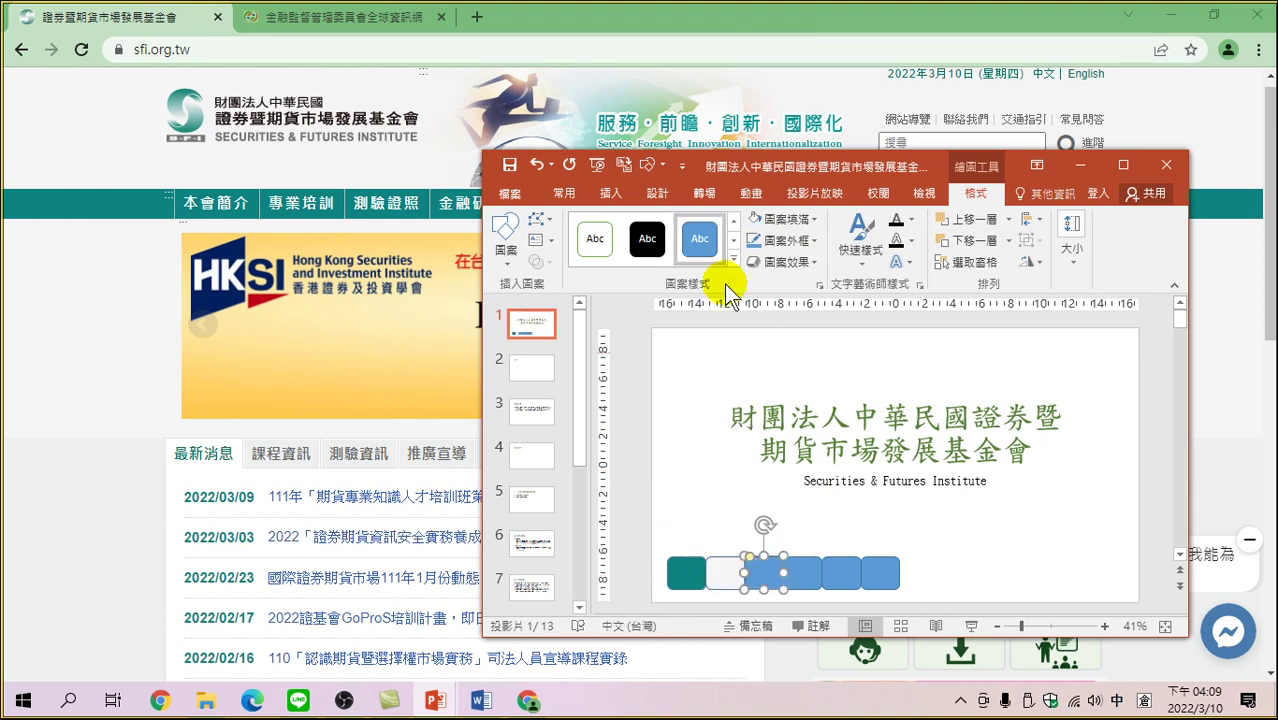
- Fill the third rounded rectangle with the page's white using the Eyedropper
click(814, 218)
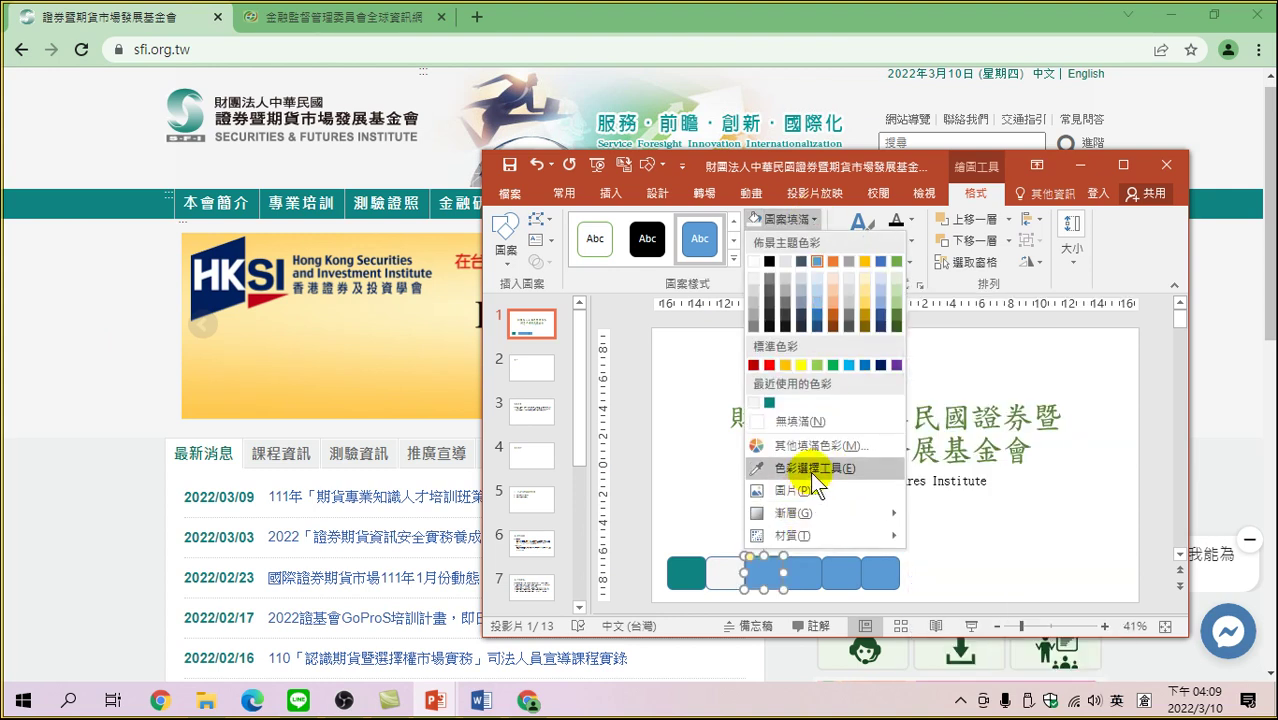
click(806, 468)
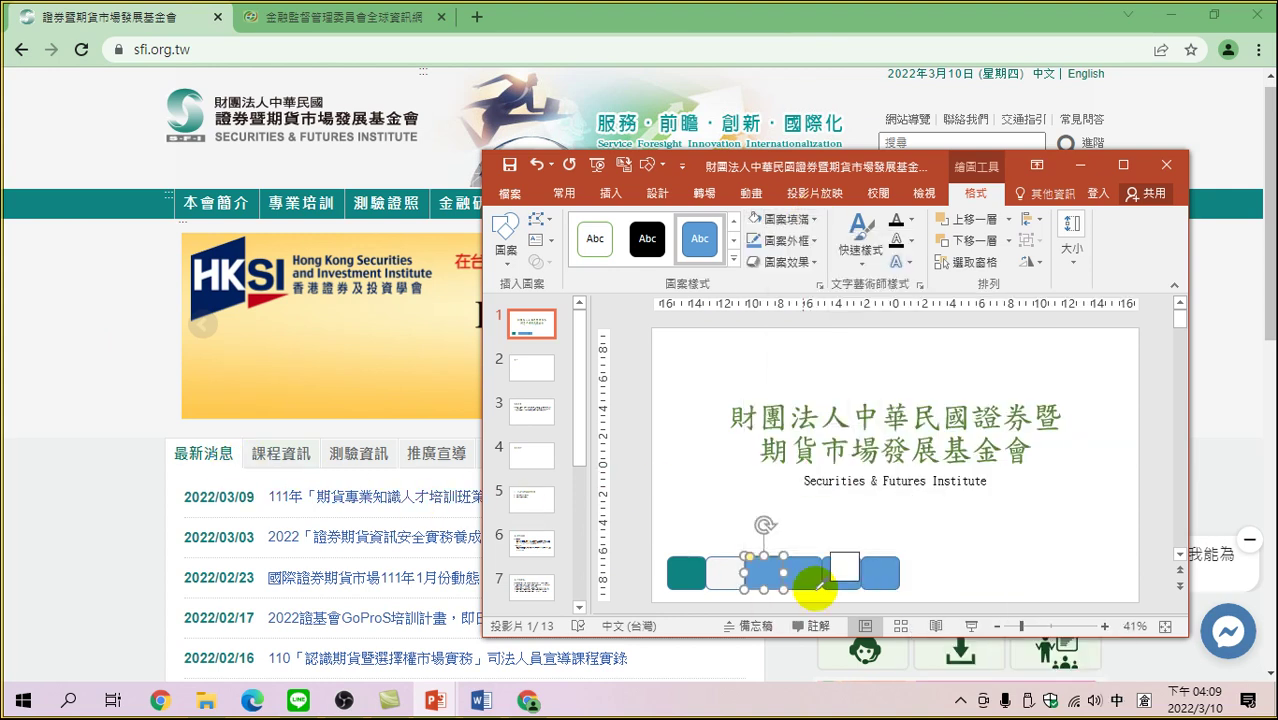
click(107, 560)
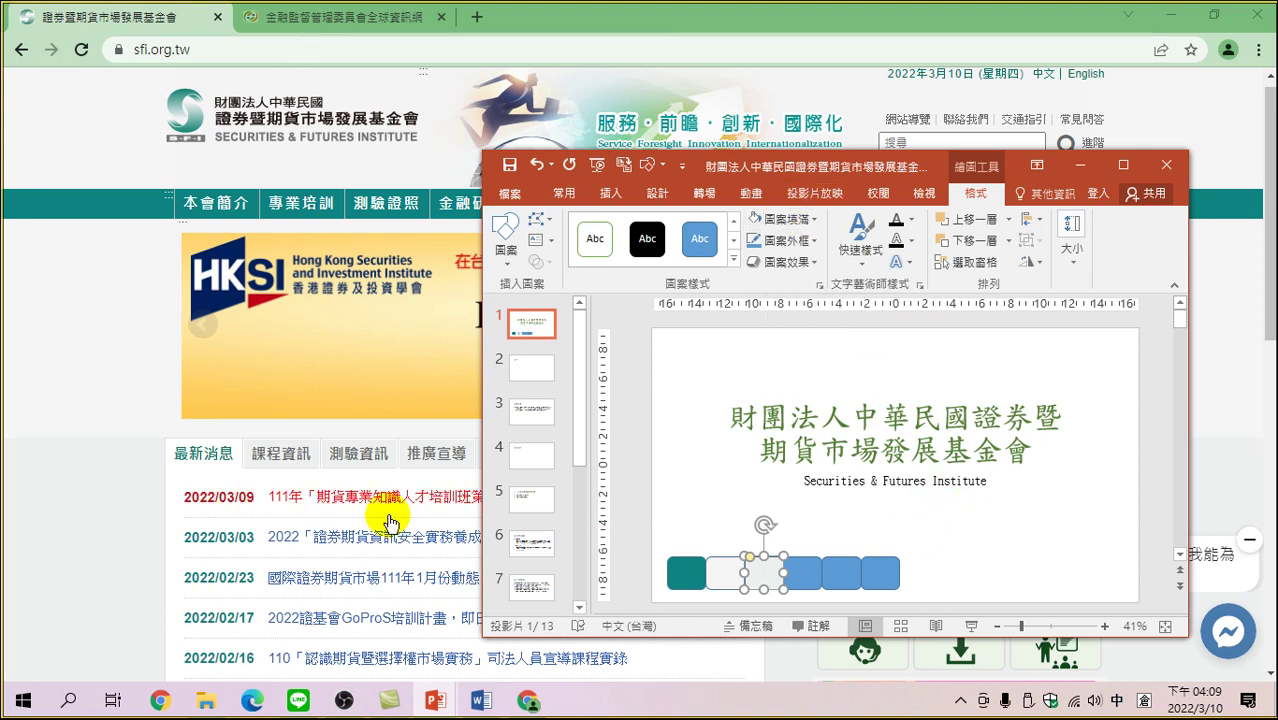
- Scroll the SFI website down to its footer, then return to the presentation window
click(14, 556)
scroll(56, 547, down, 5)
scroll(60, 548, down, 5)
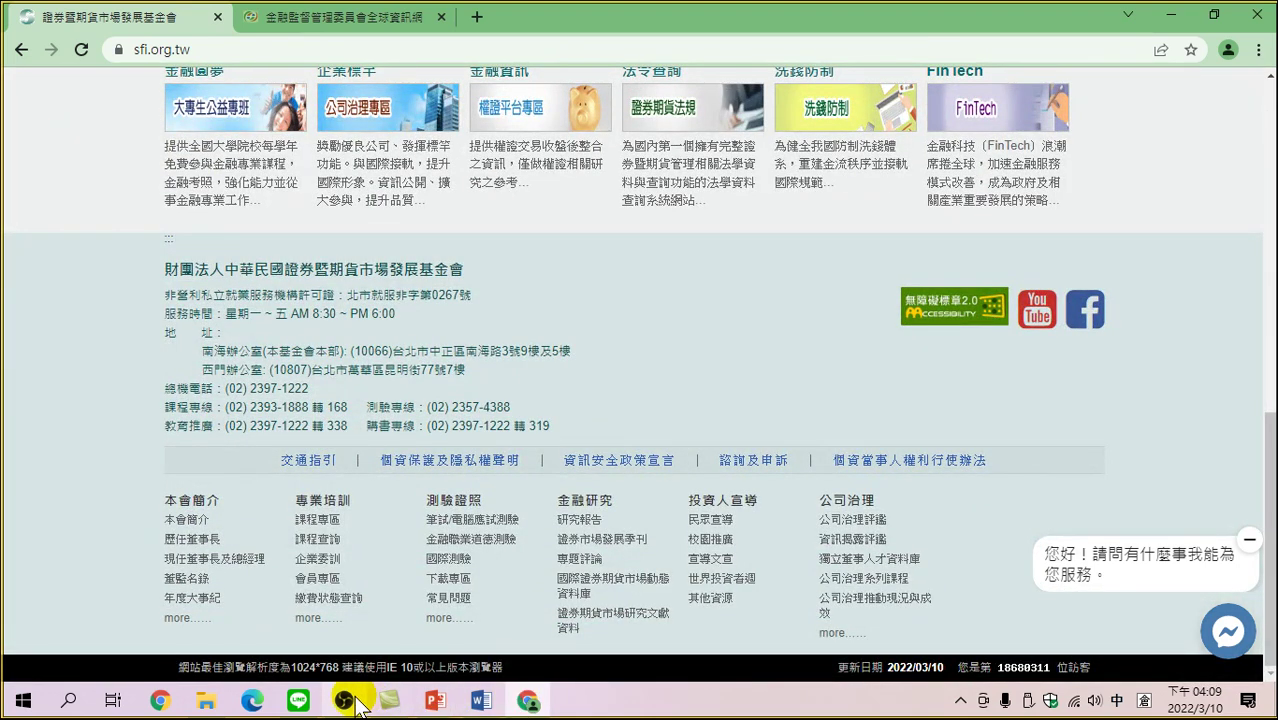
mouse_move(437, 703)
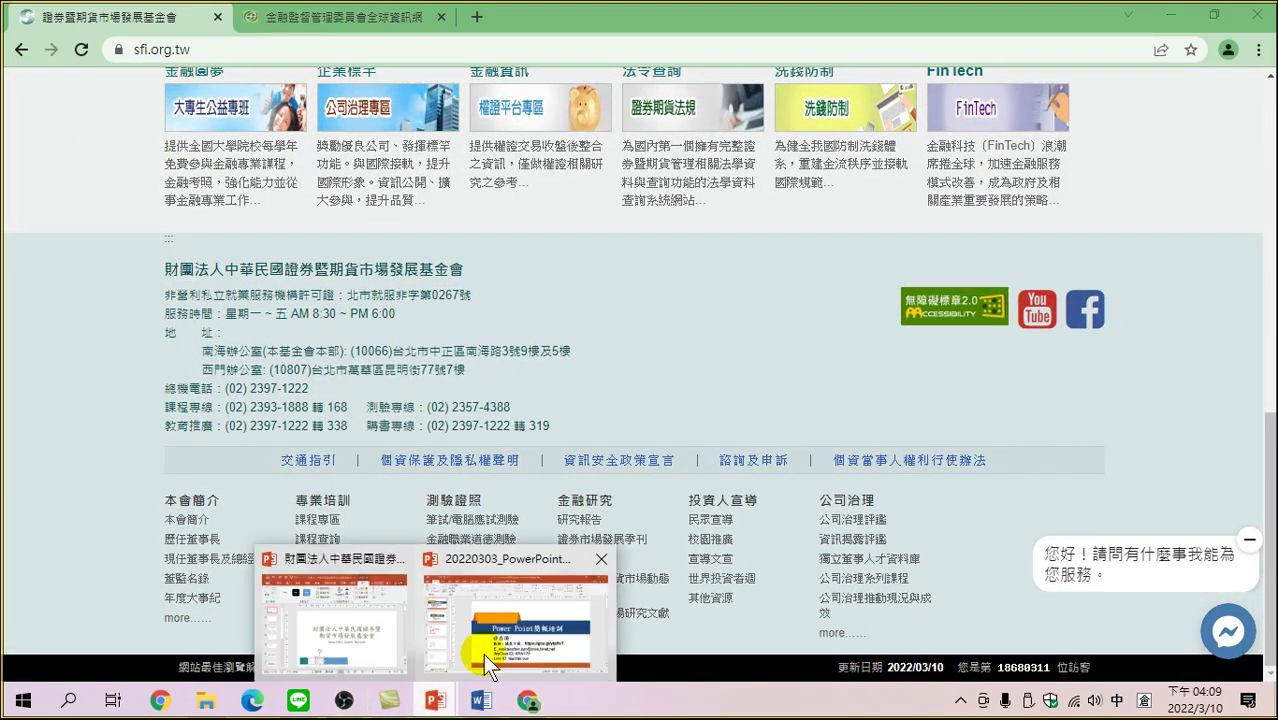
click(353, 645)
- Fill the fourth box with the website footer's grey-blue using the Eyedropper
click(815, 572)
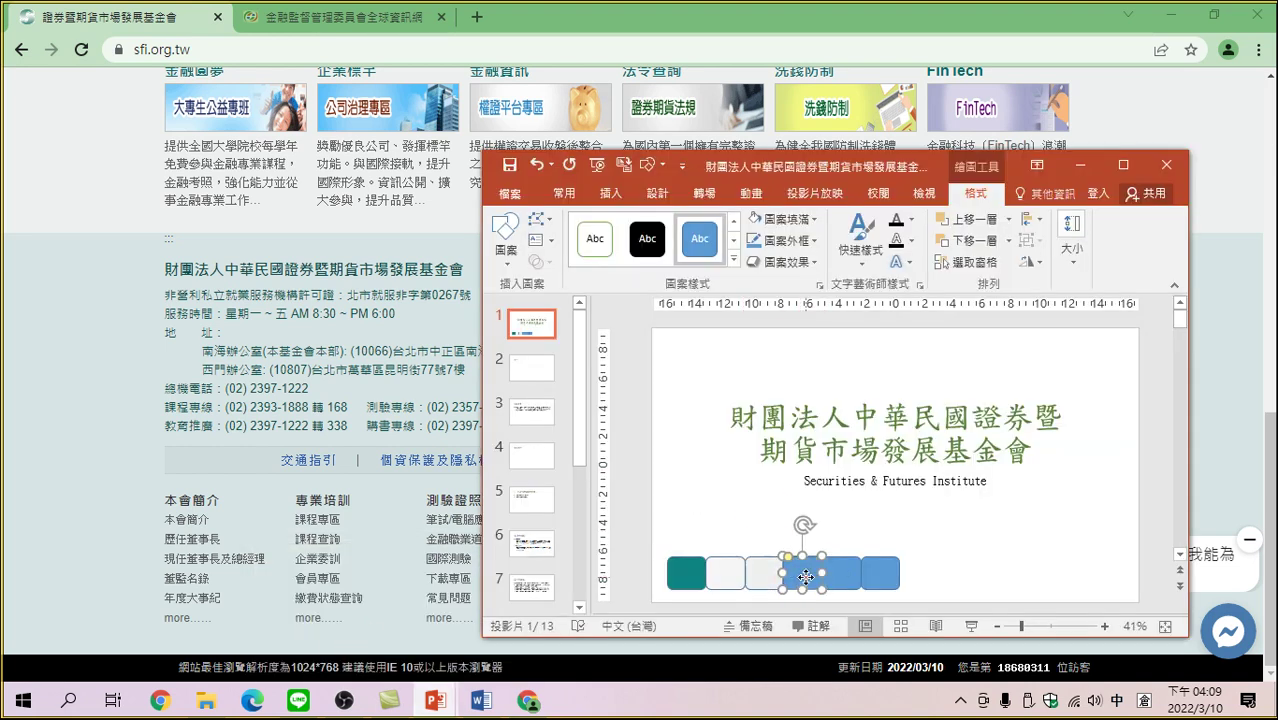
click(804, 216)
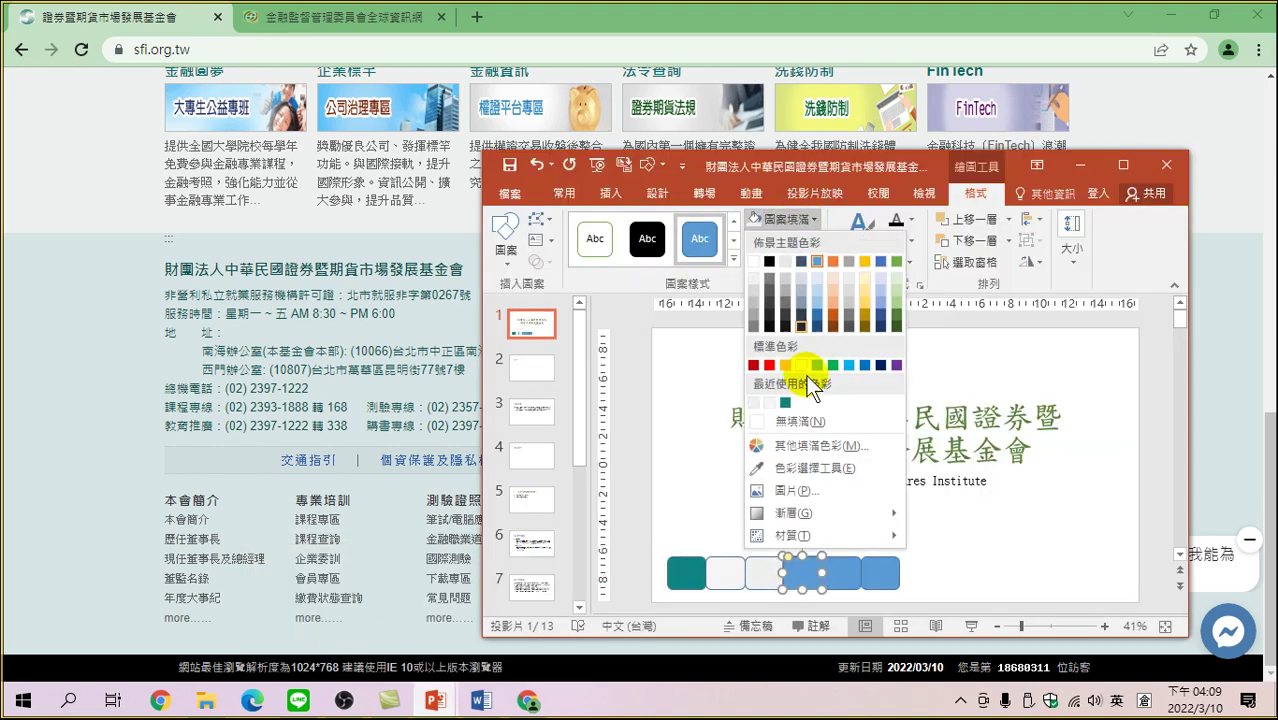
click(809, 468)
click(88, 415)
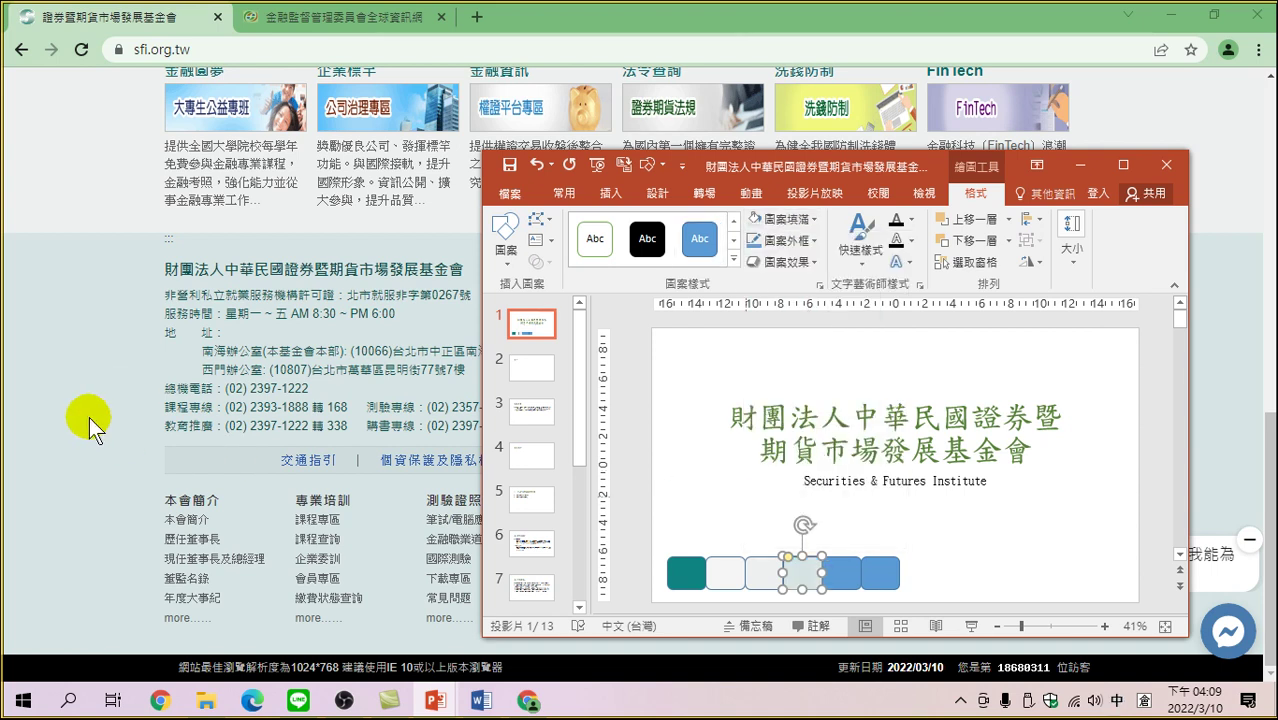
- Fill the fifth box black and the sixth box white, then deselect them
click(849, 570)
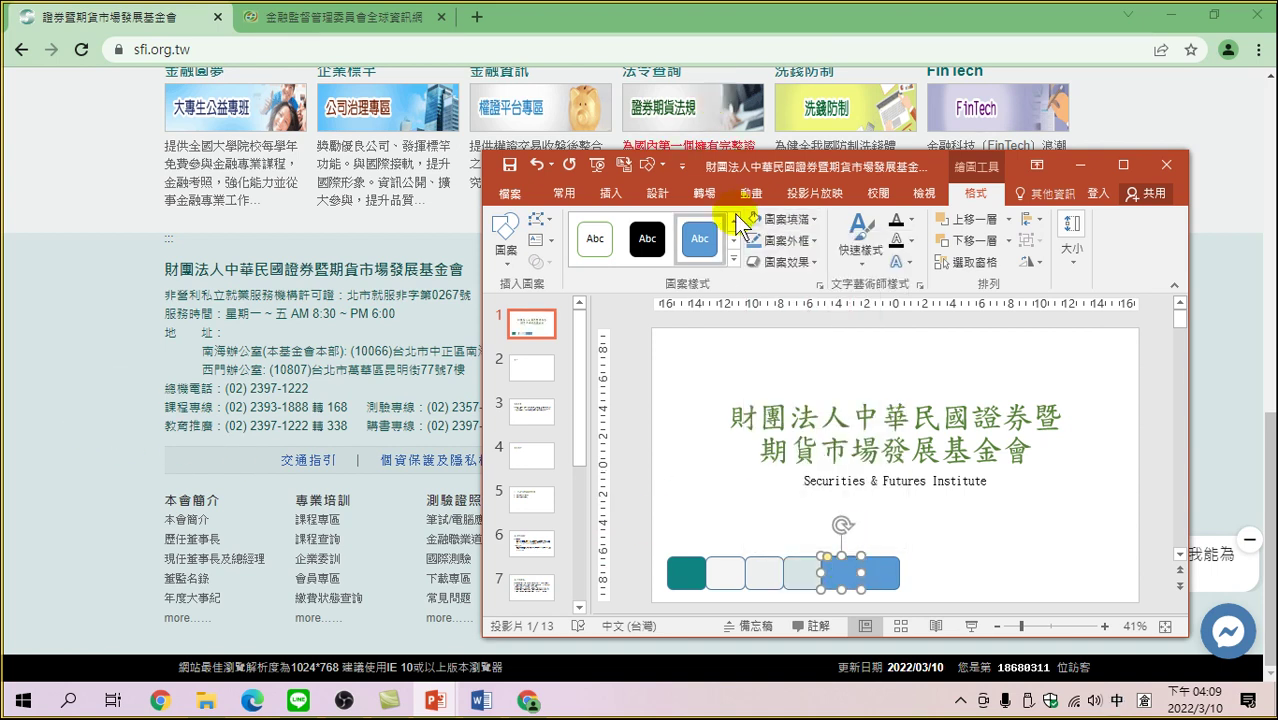
click(780, 217)
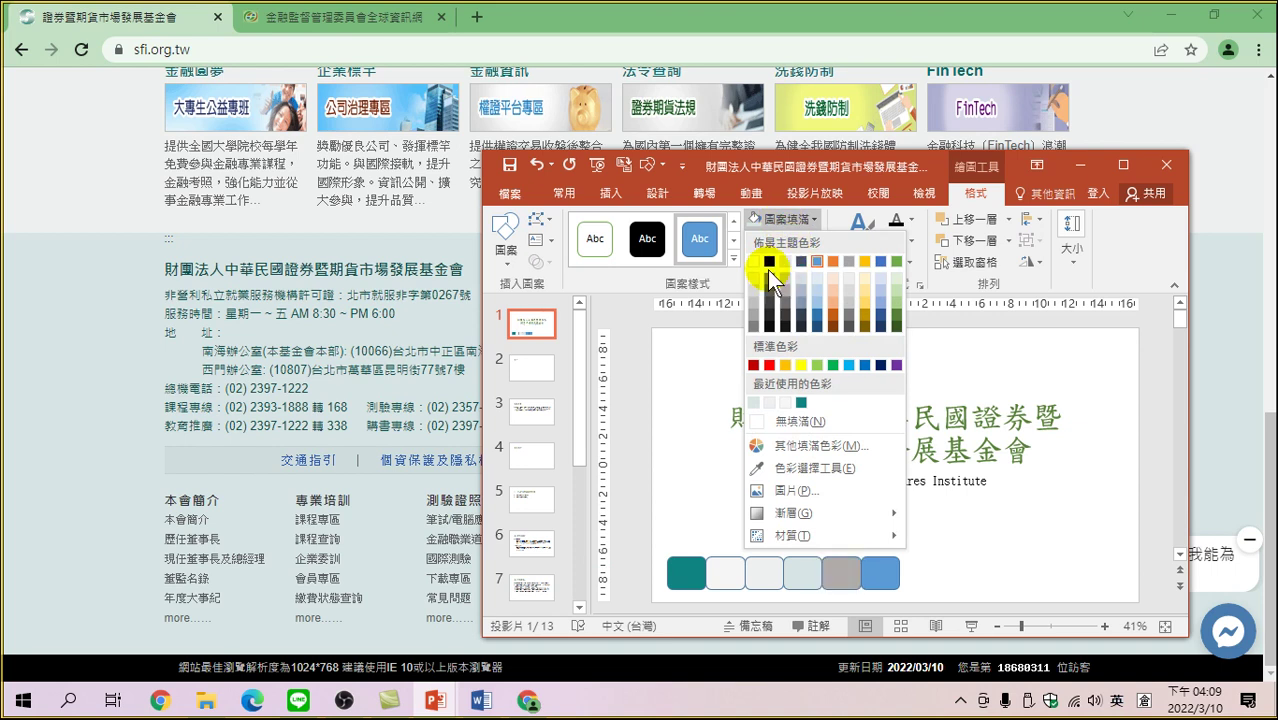
click(768, 261)
click(880, 572)
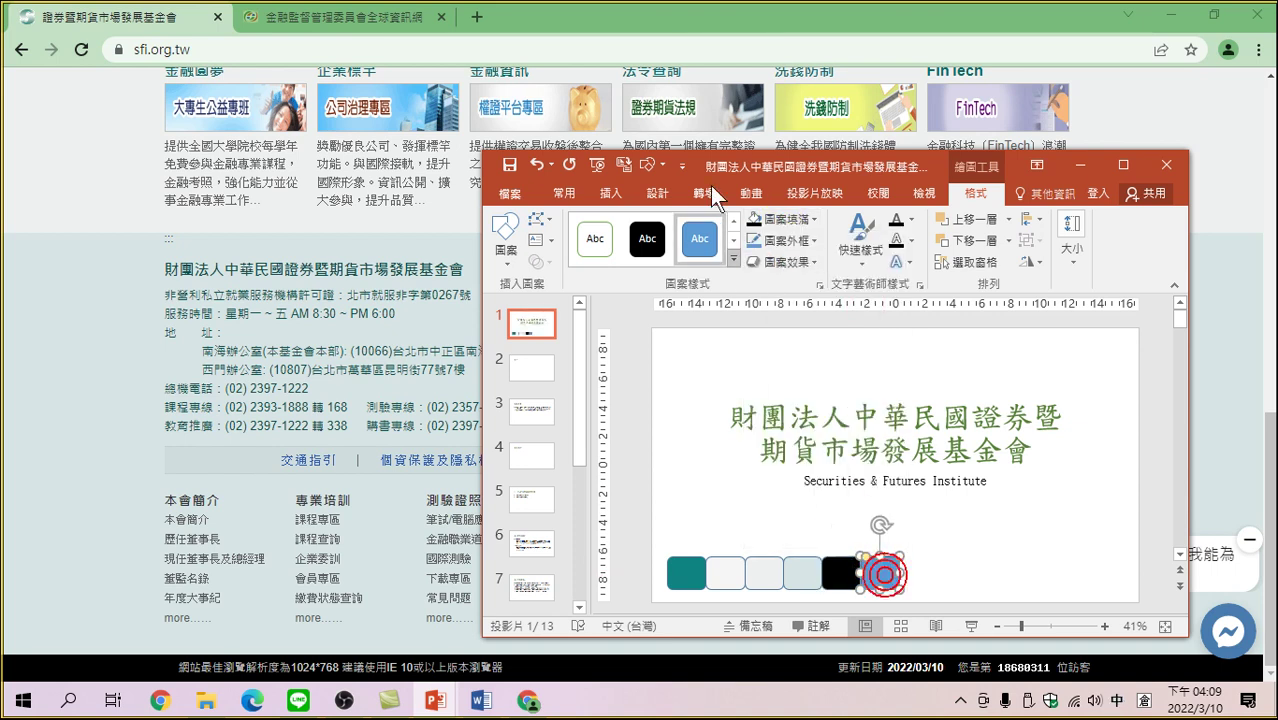
click(790, 218)
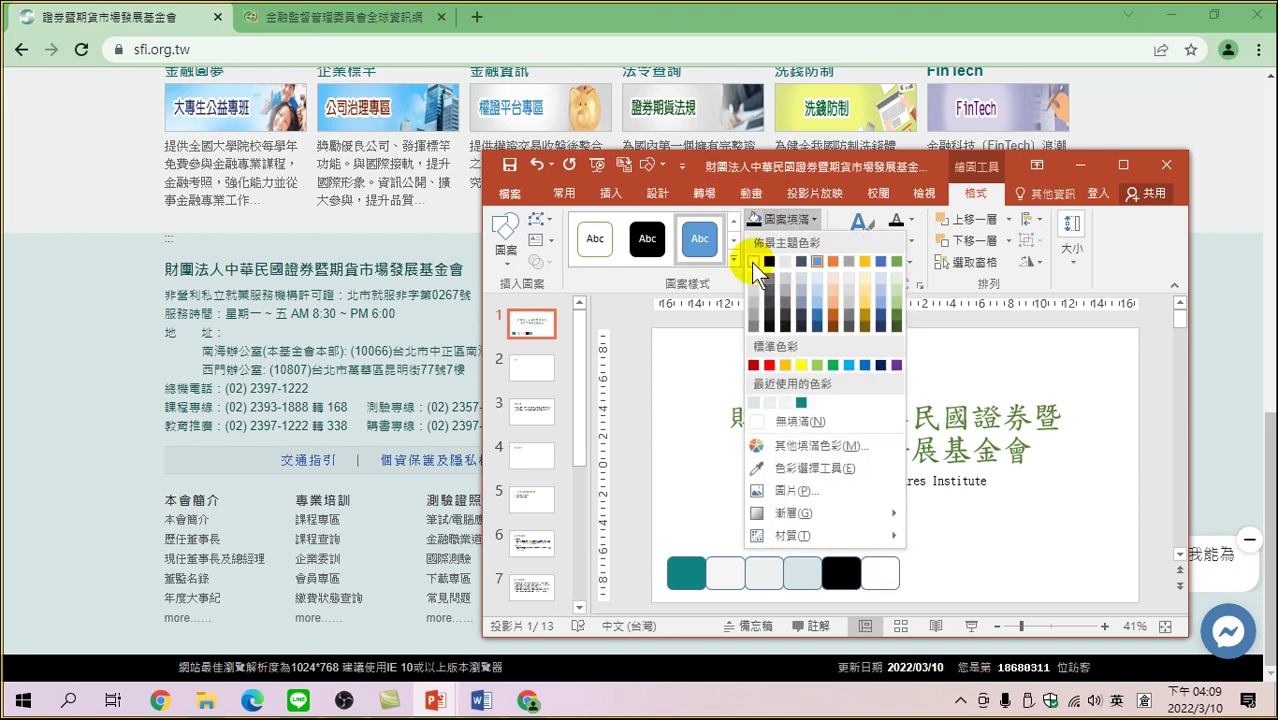
click(753, 259)
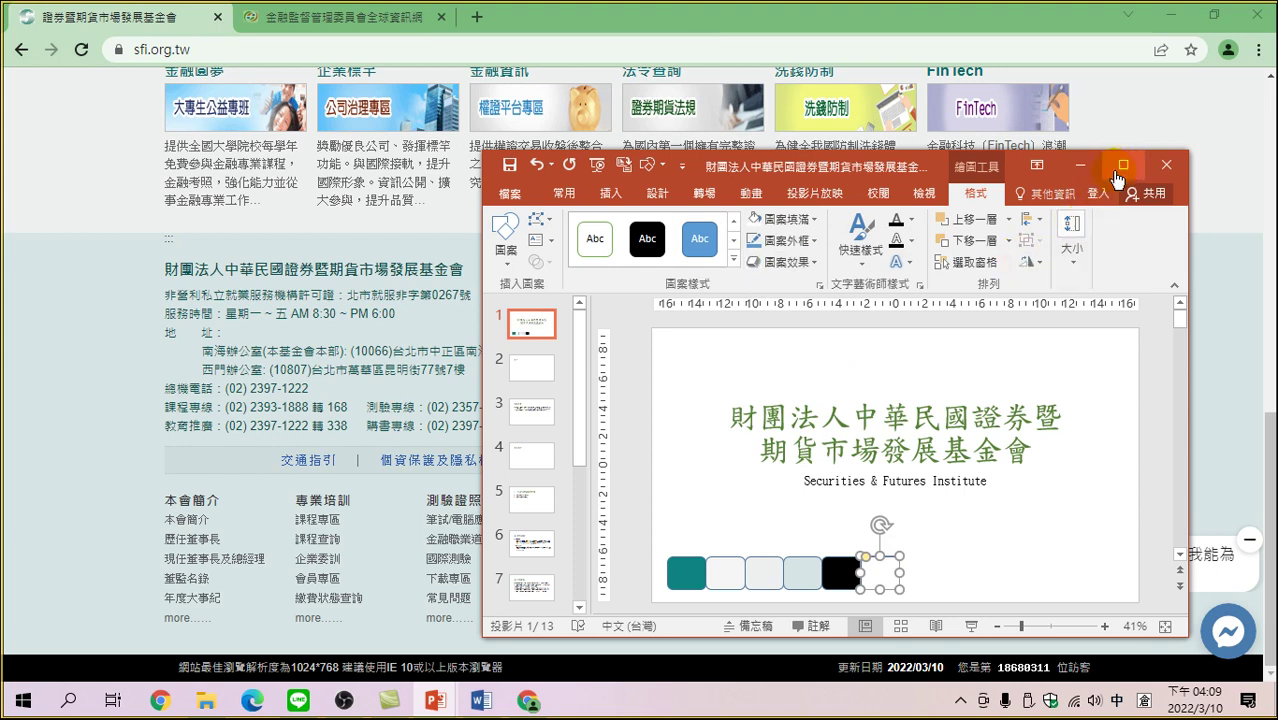
click(1045, 513)
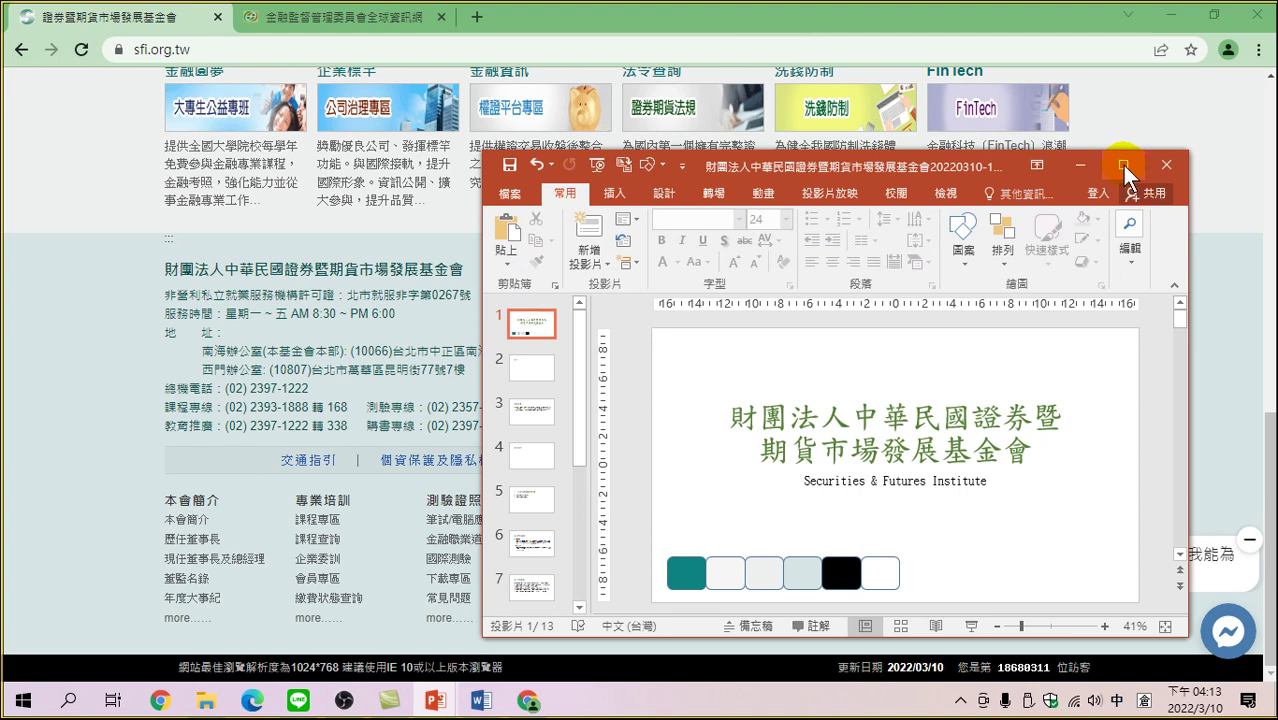
- Maximize PowerPoint and marquee-select the teal, pale, grey-blue, black and white boxes together
click(1122, 165)
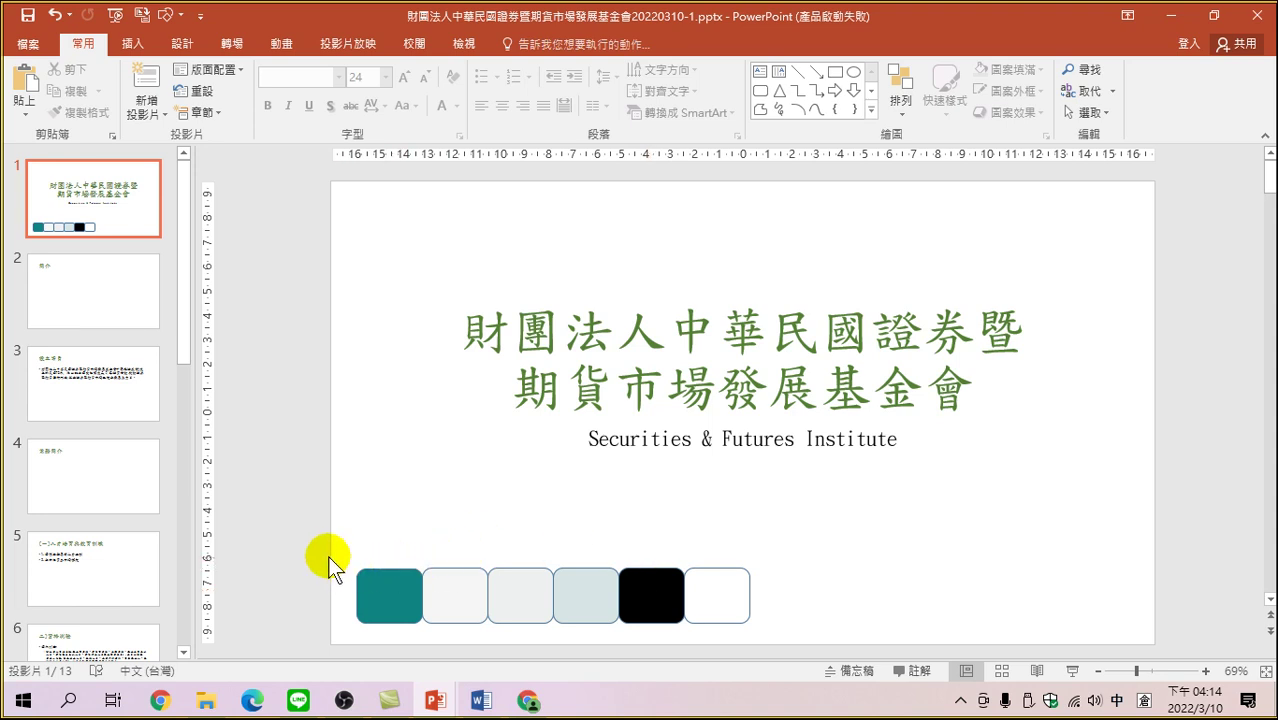
mouse_move(311, 540)
mouse_down()
mouse_move(681, 635)
mouse_move(771, 631)
mouse_move(403, 516)
mouse_up()
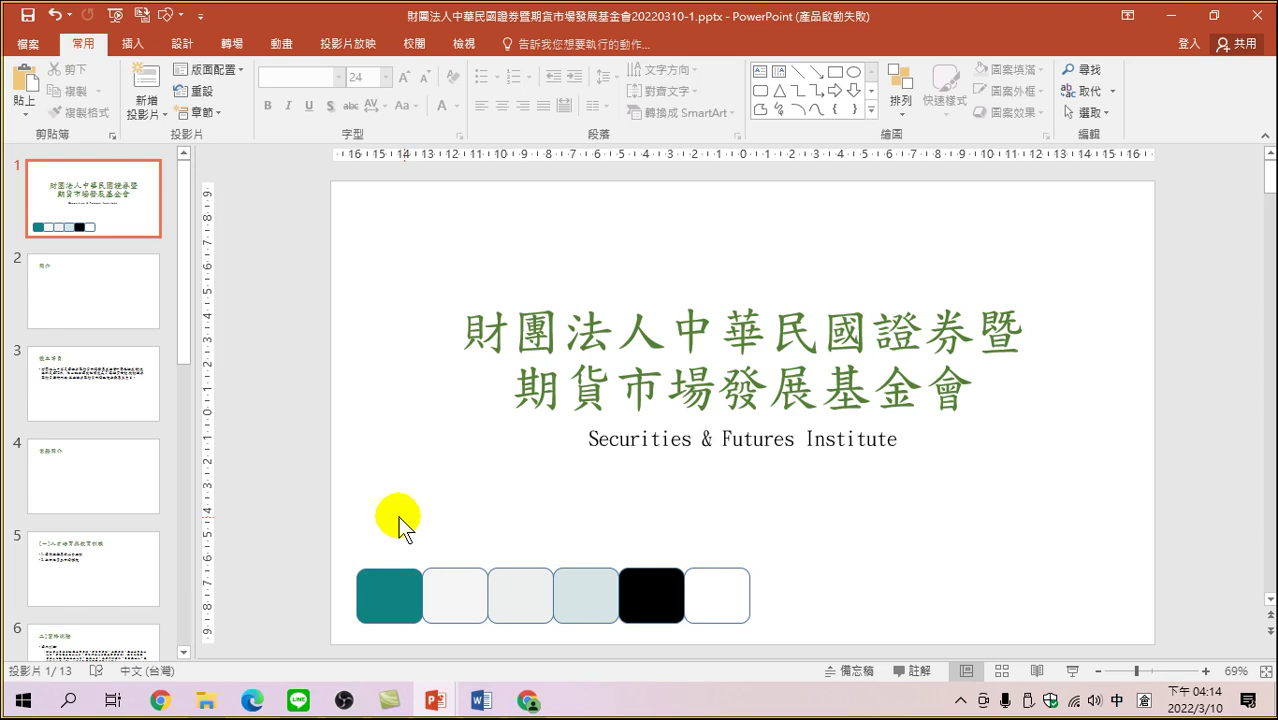
mouse_move(304, 543)
mouse_down()
mouse_move(499, 621)
mouse_move(779, 635)
mouse_up()
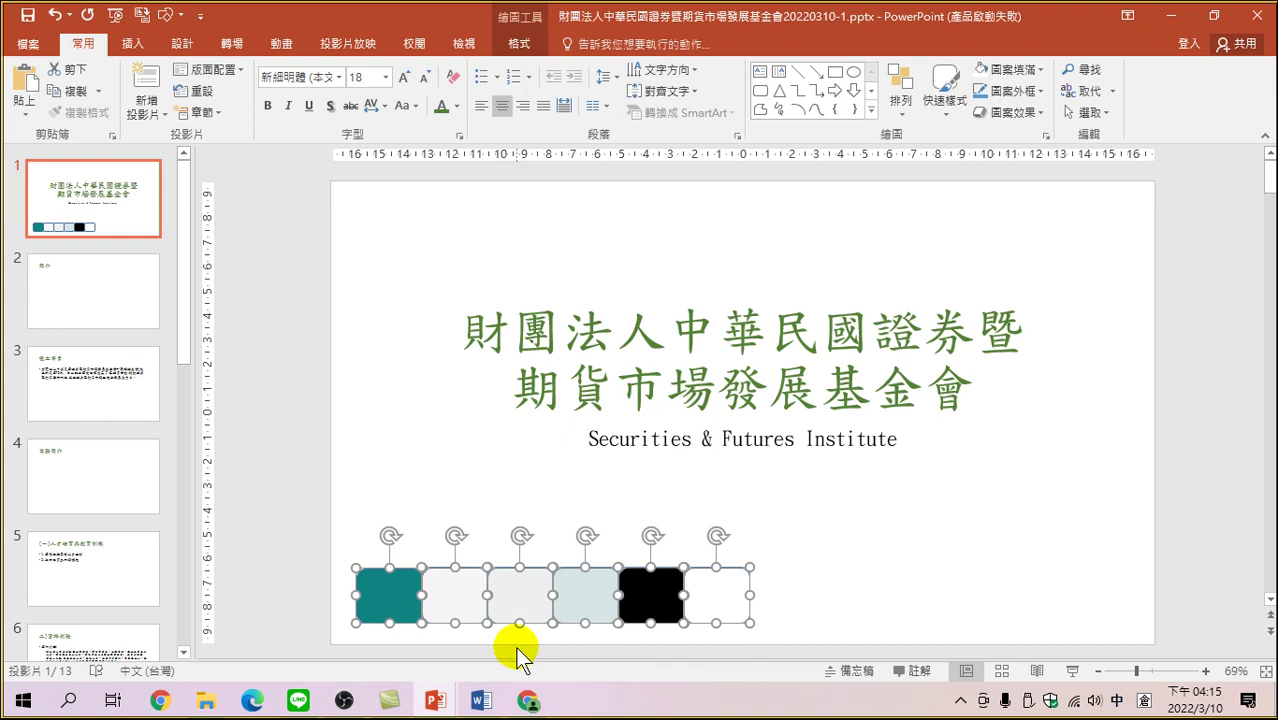
- Cut the six colour boxes from the title slide and show the 檢視 (View) tab
drag(312, 524, 770, 632)
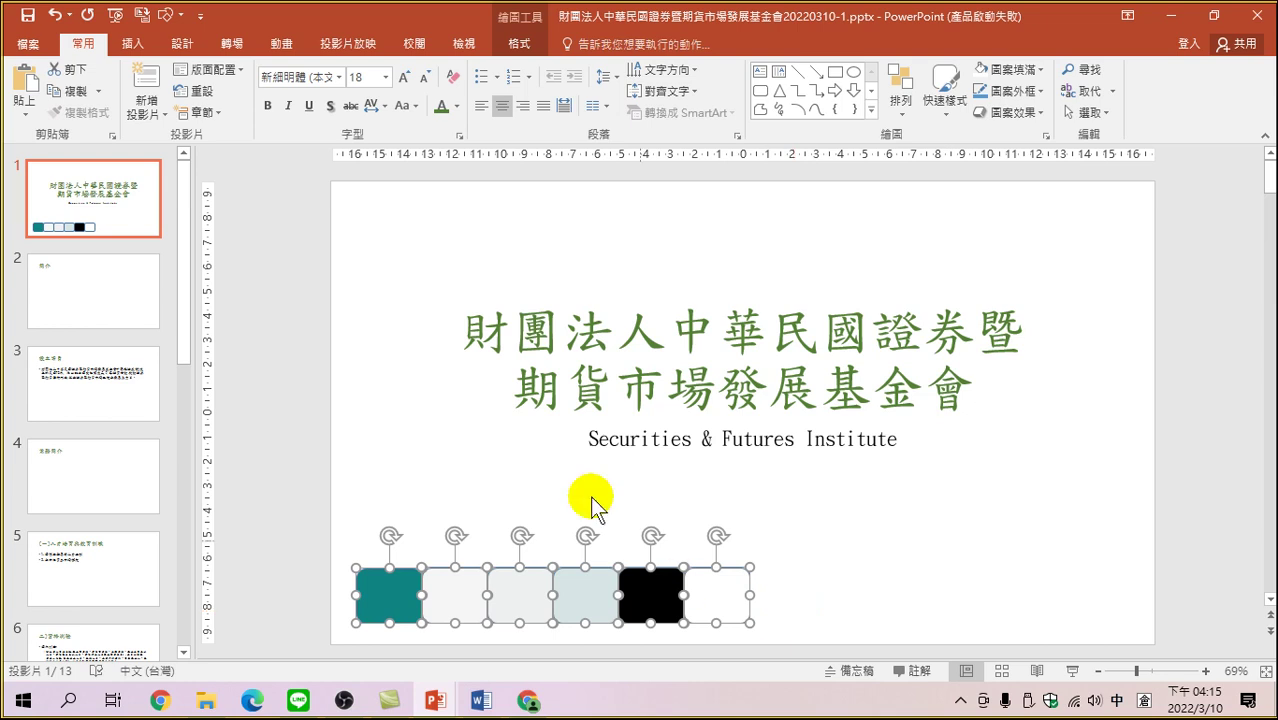
click(77, 69)
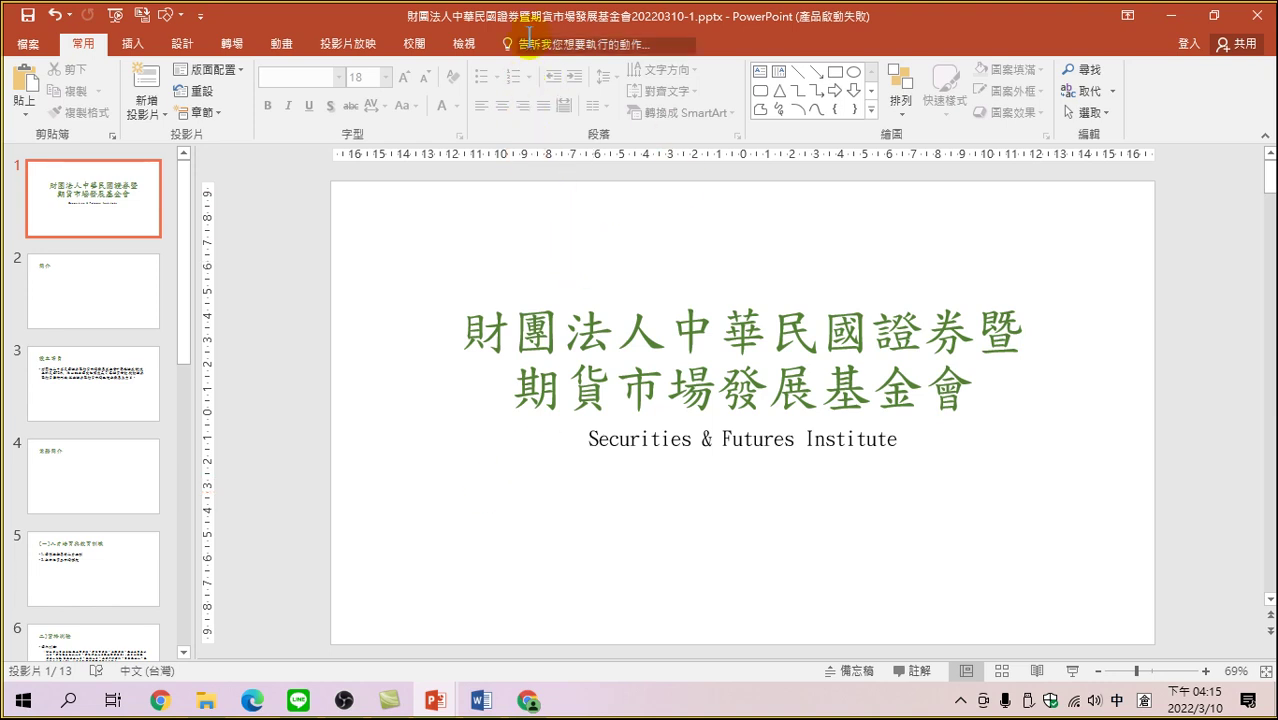
click(466, 43)
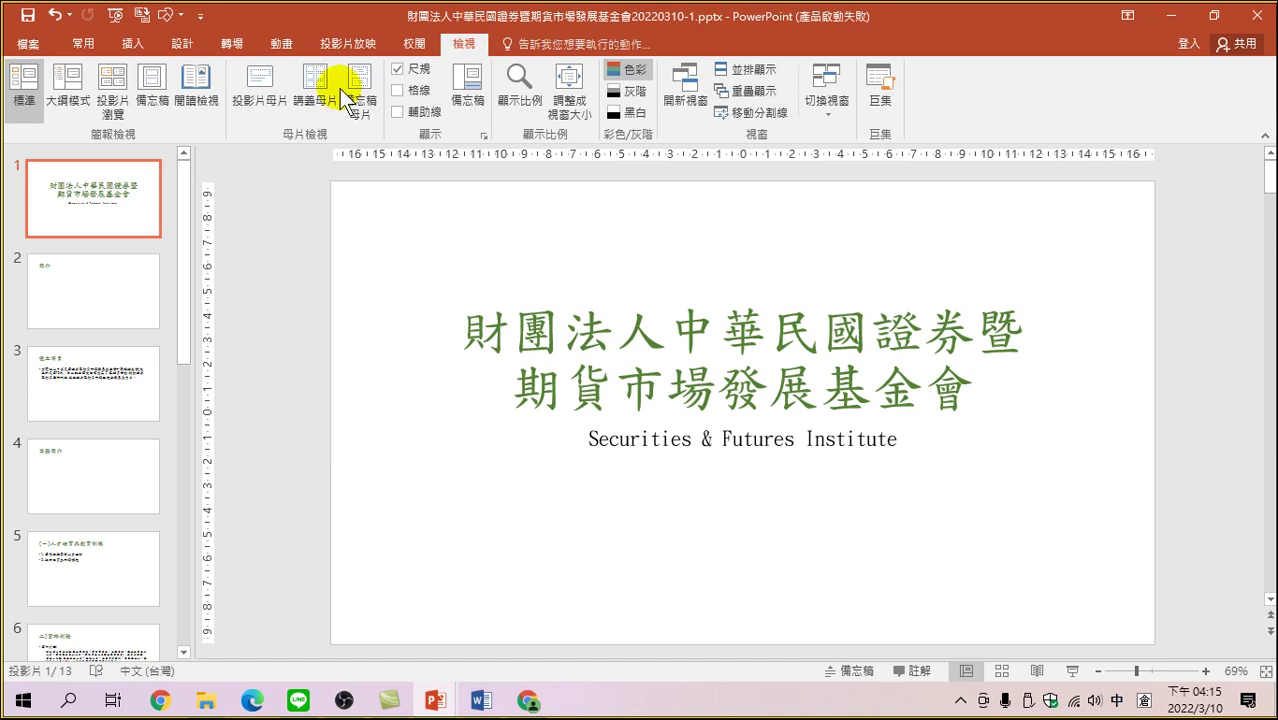
- Switch to Slide Master view and select the top-level Office Theme master
click(260, 84)
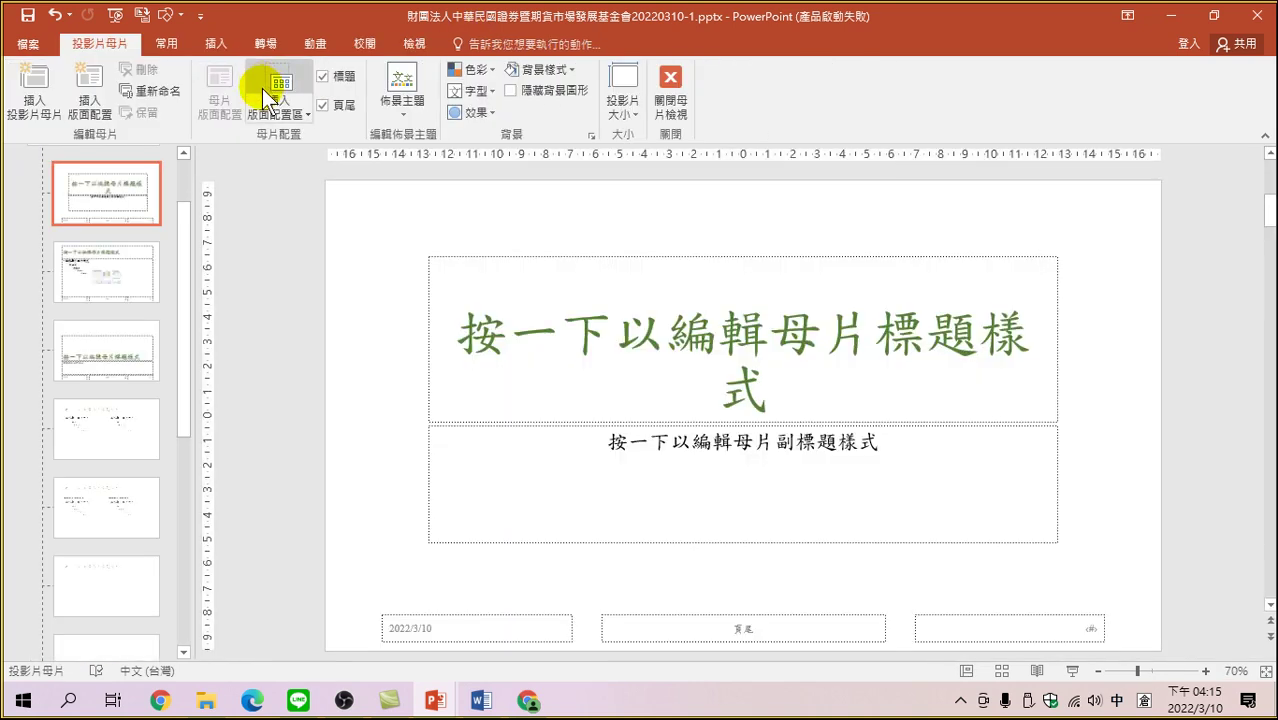
scroll(100, 330, up, 2)
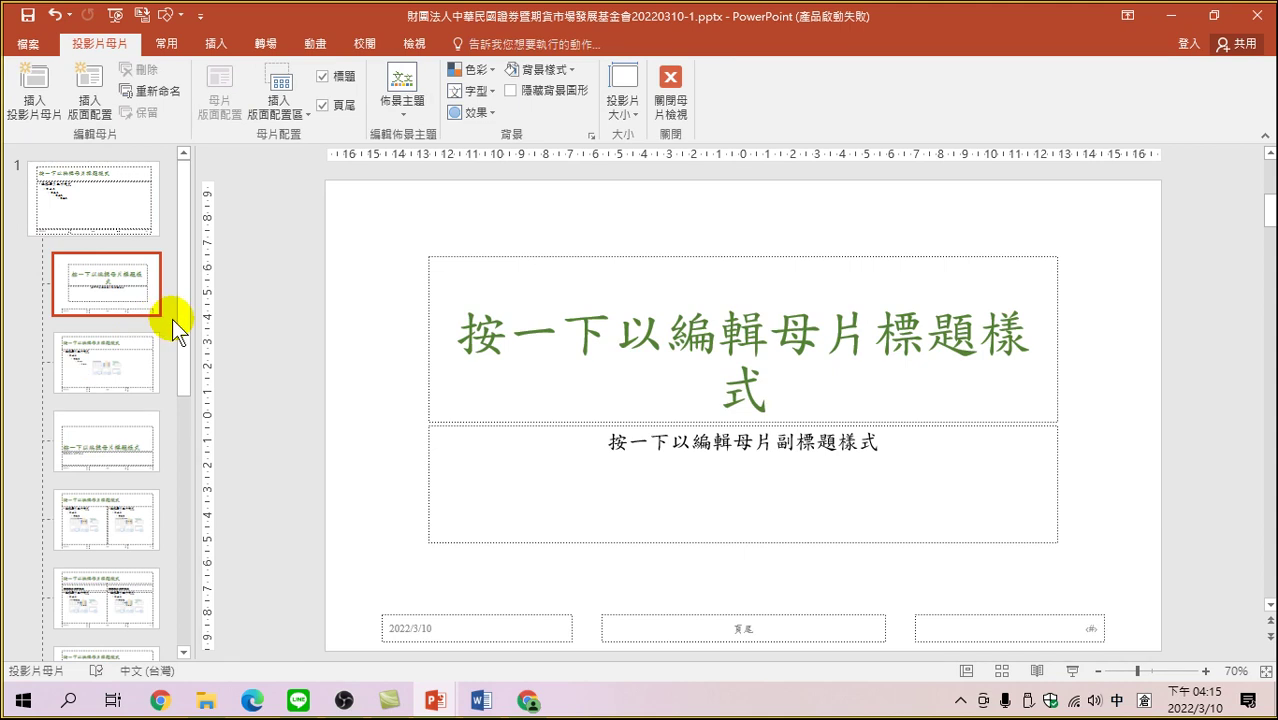
click(106, 195)
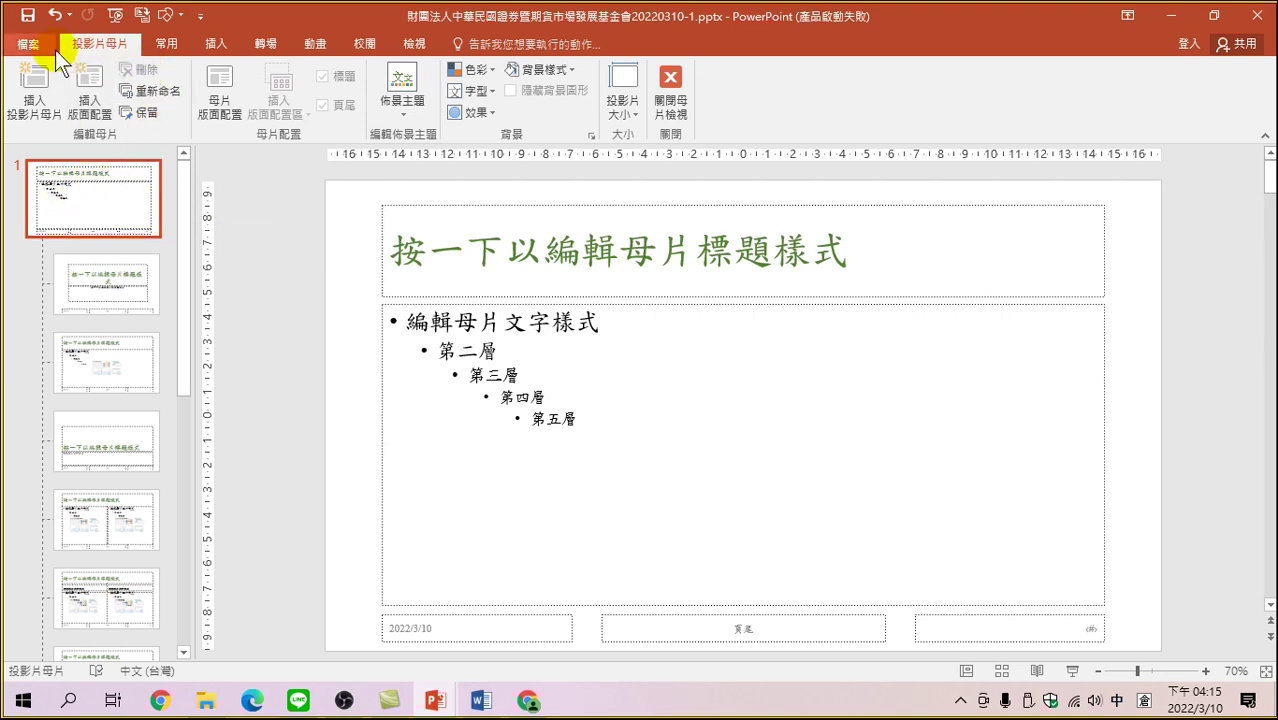
click(170, 44)
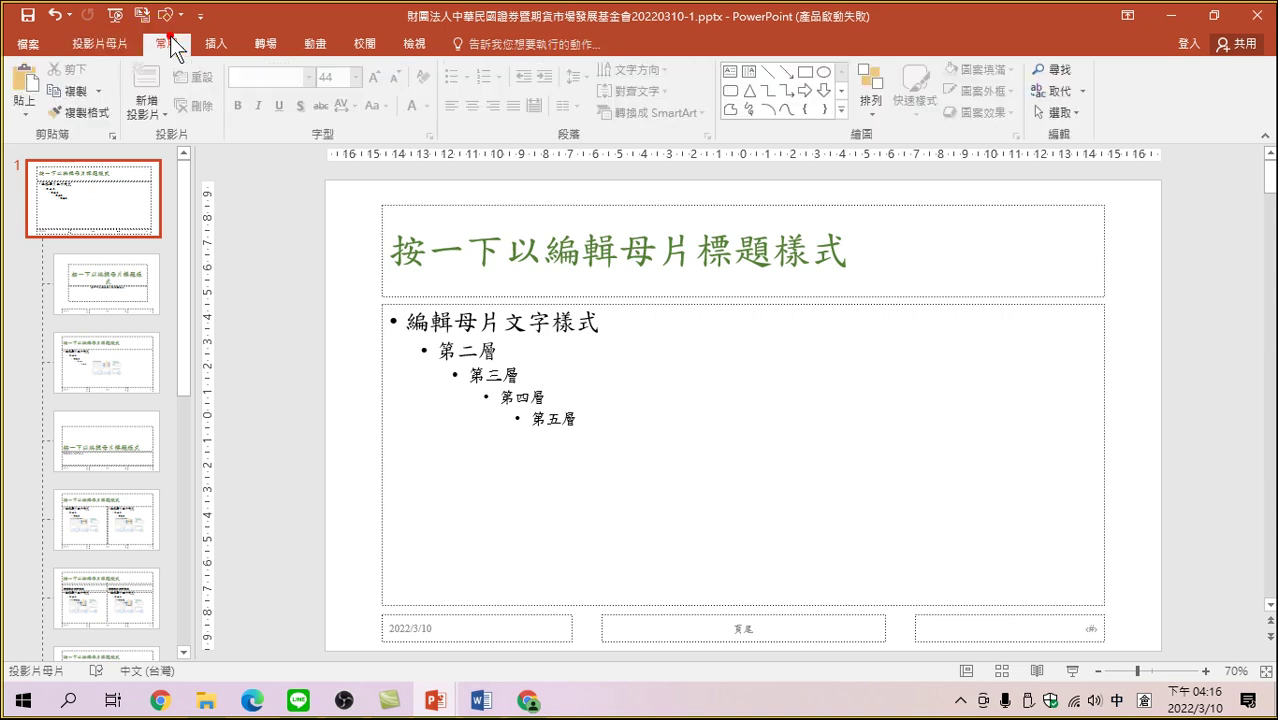
- Paste the six-colour bar onto the master and drag it just above the slide's top edge
click(24, 78)
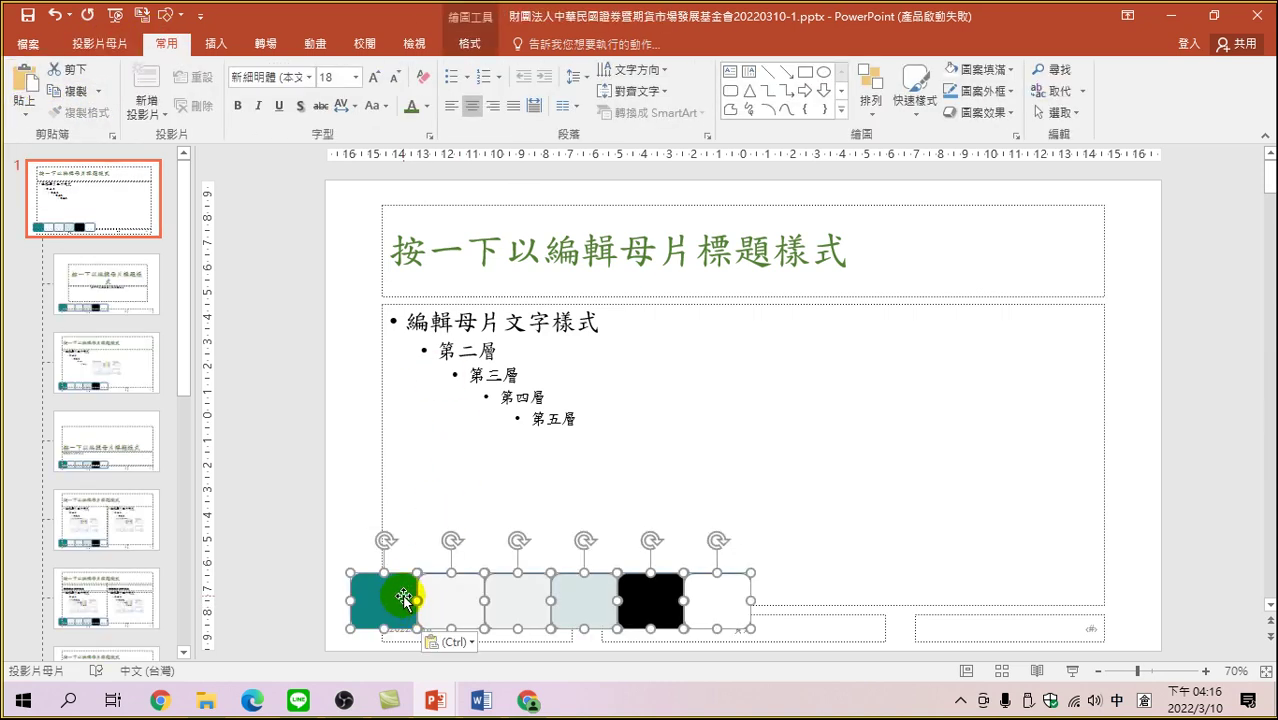
mouse_move(429, 596)
mouse_down()
mouse_move(765, 257)
mouse_move(827, 254)
mouse_up()
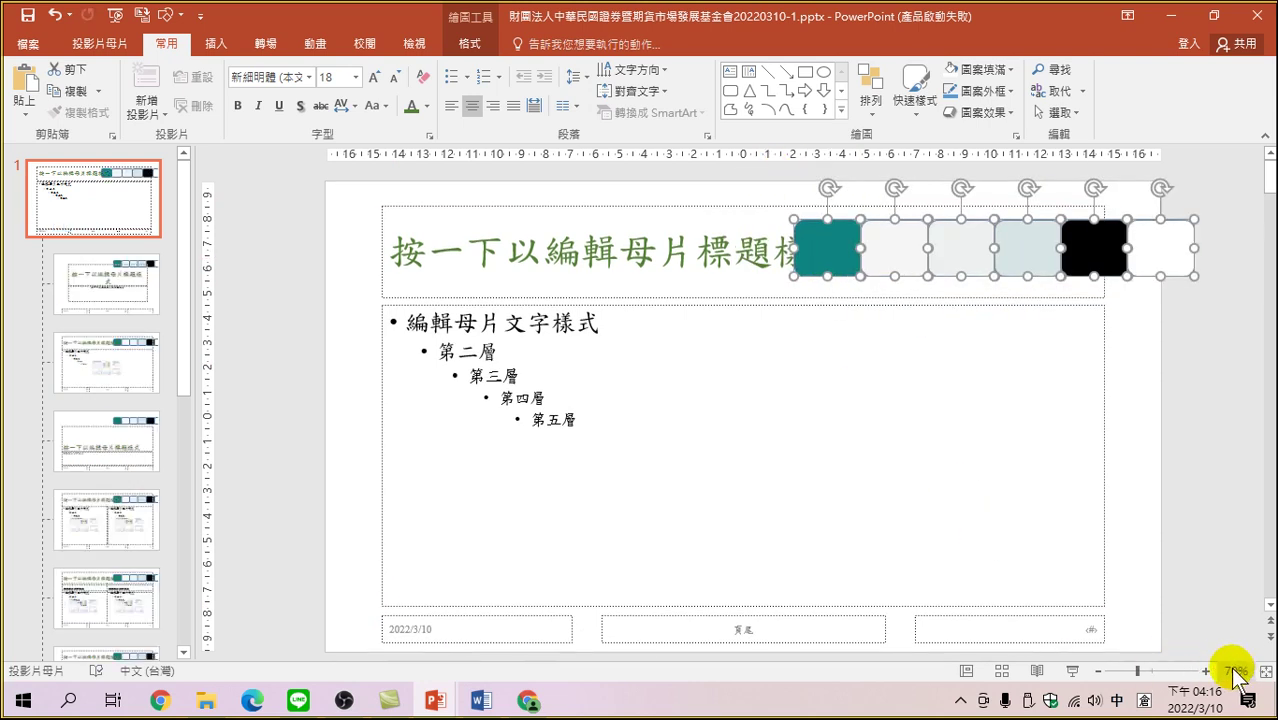
click(1098, 671)
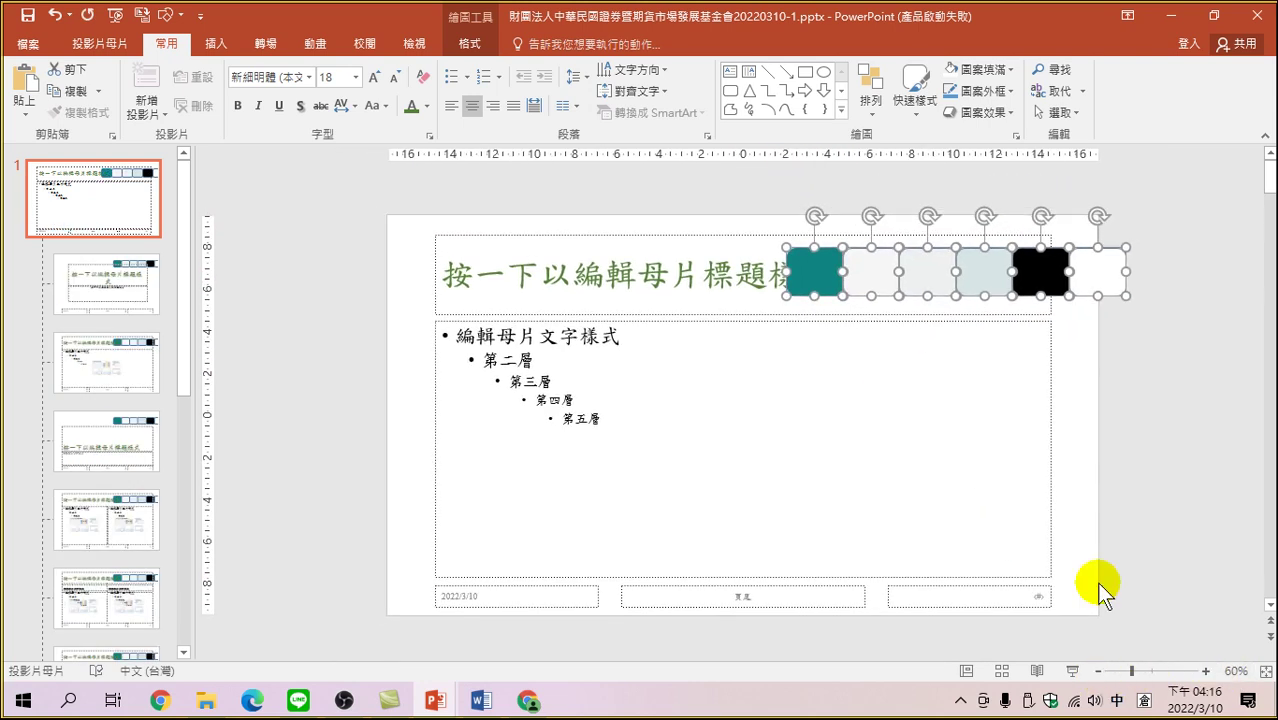
drag(833, 289, 790, 193)
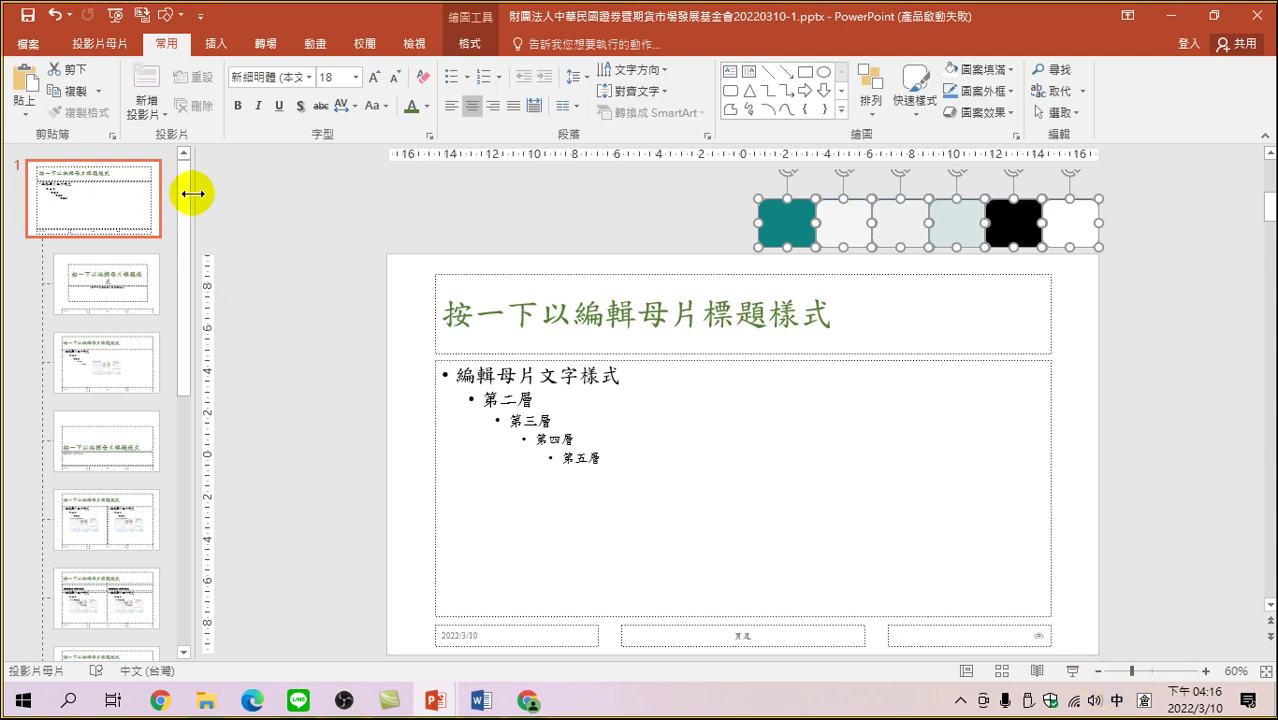
click(306, 232)
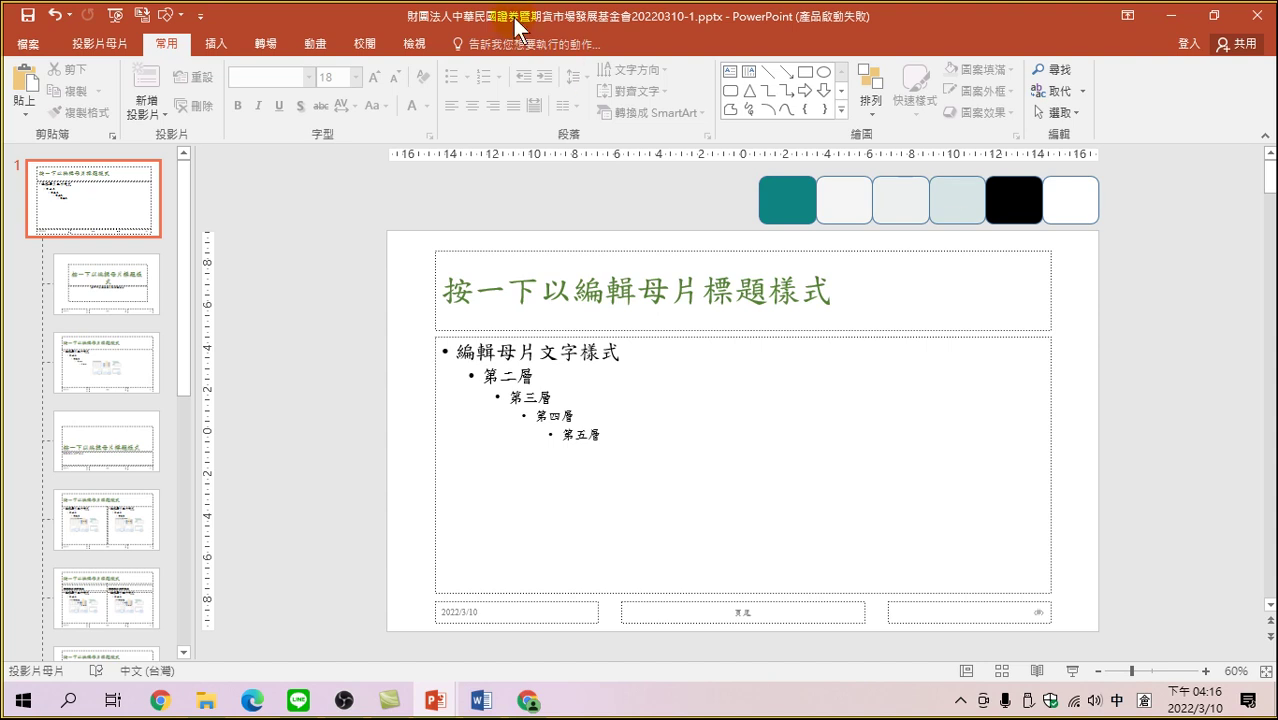
click(95, 40)
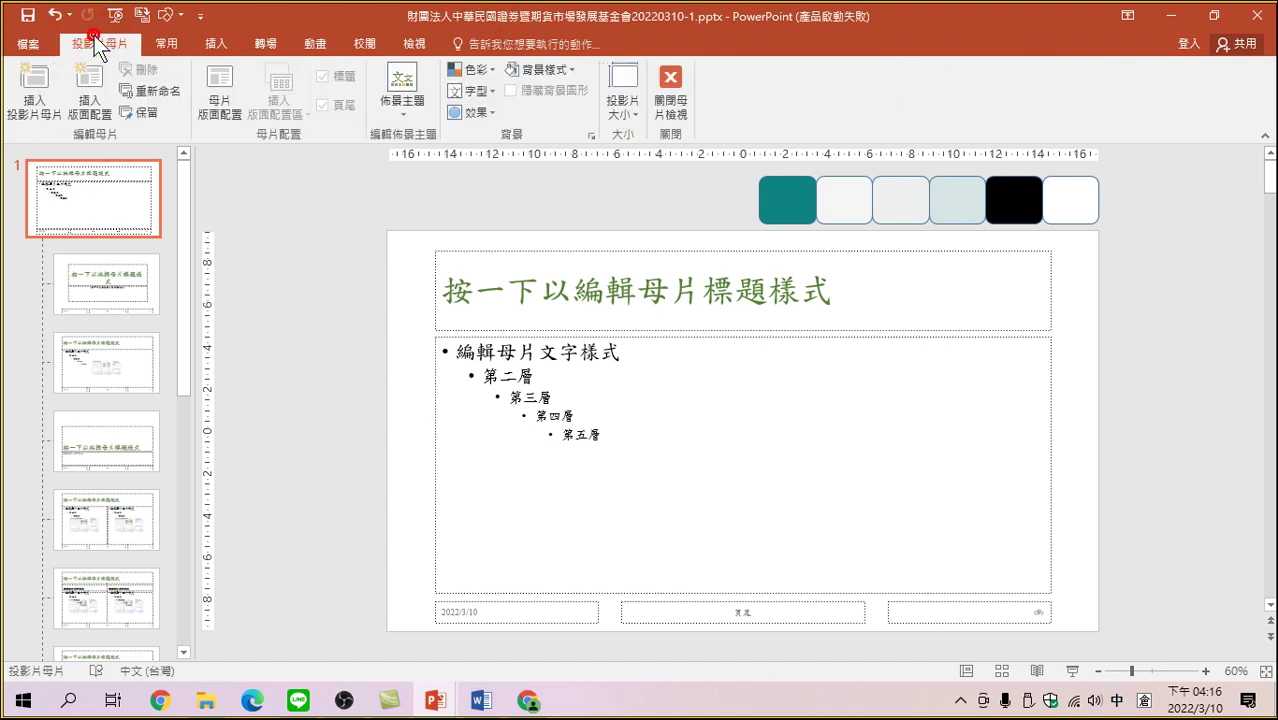
- Close Master View and check slides 2, 3 (設立宗旨) and 4 (業務簡介) for the colour bar
click(668, 77)
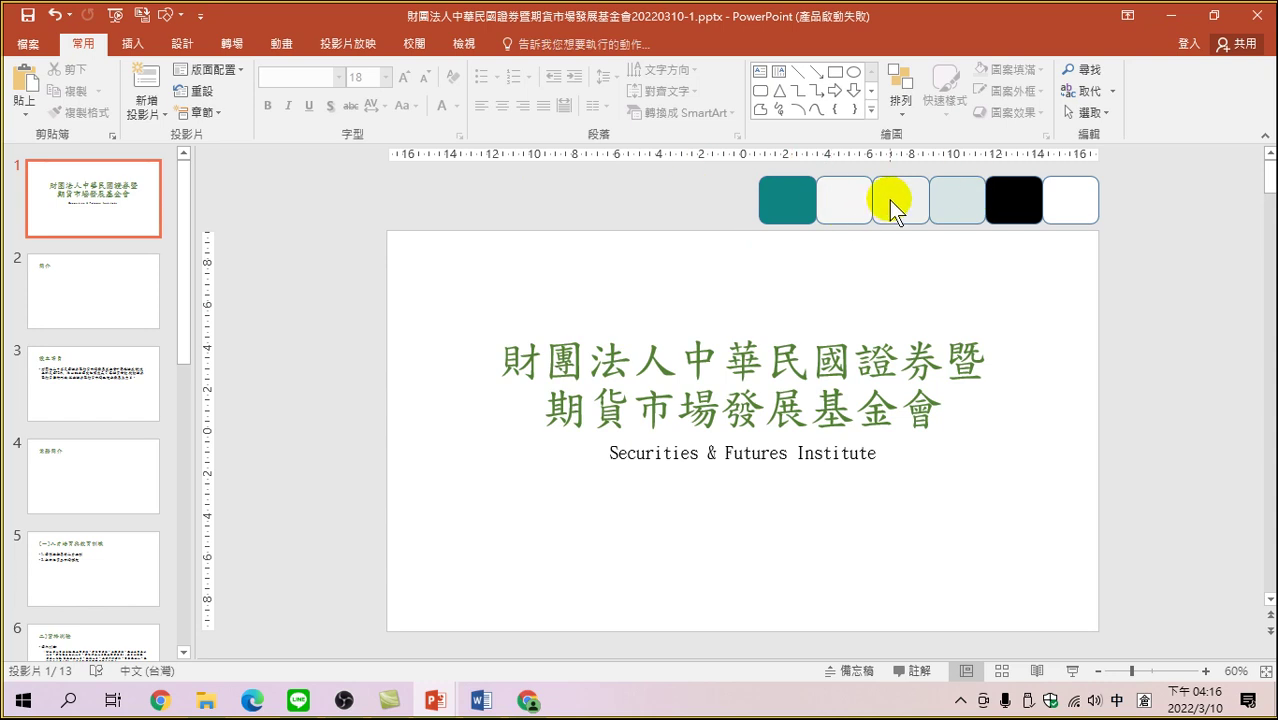
click(85, 280)
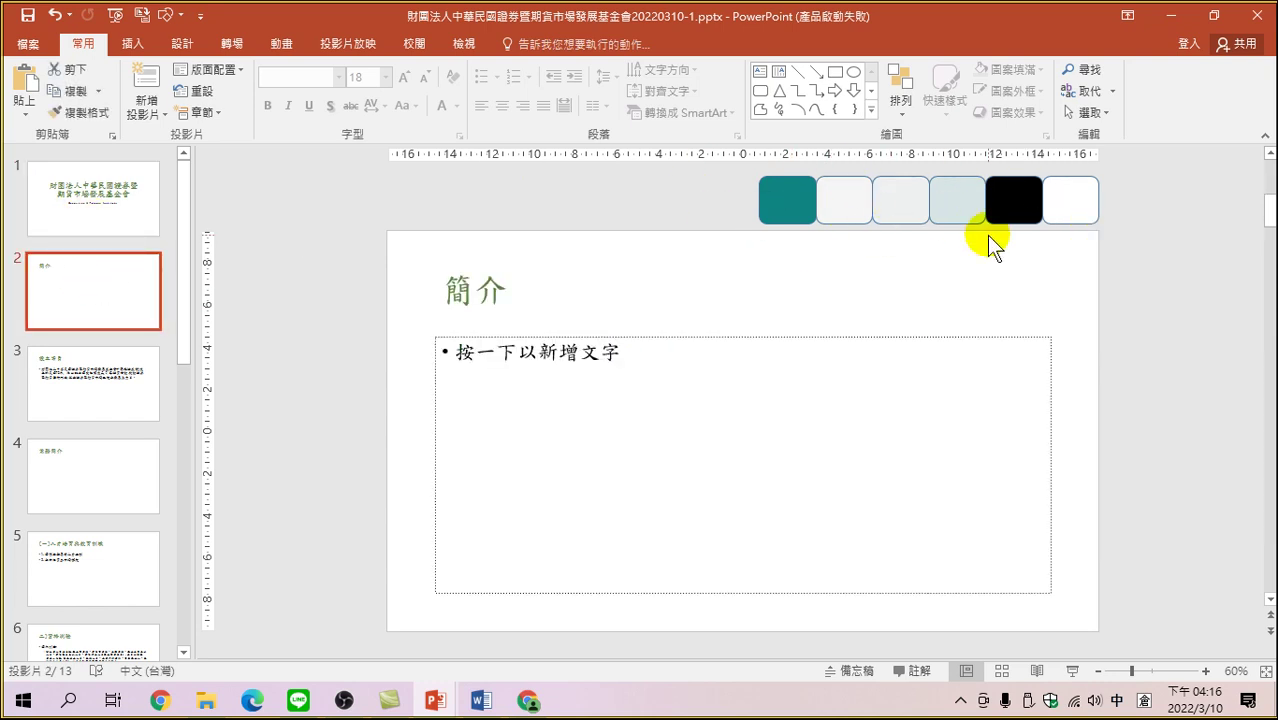
click(88, 375)
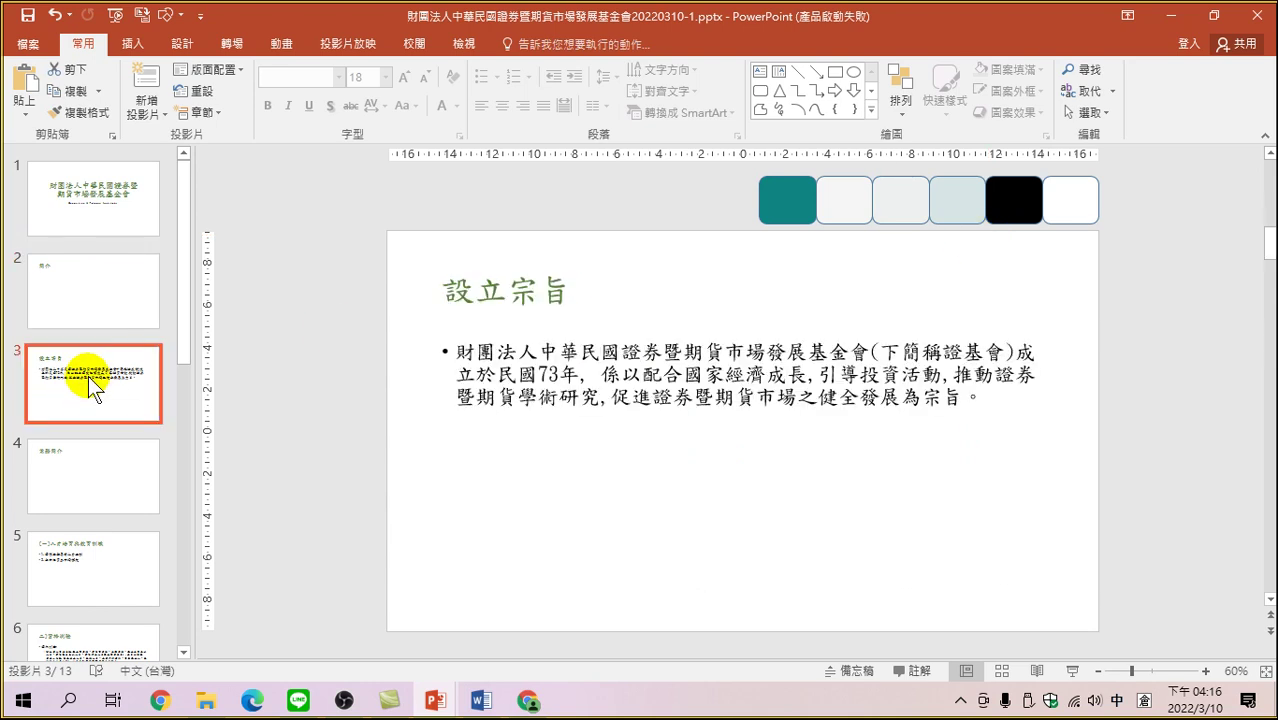
click(112, 470)
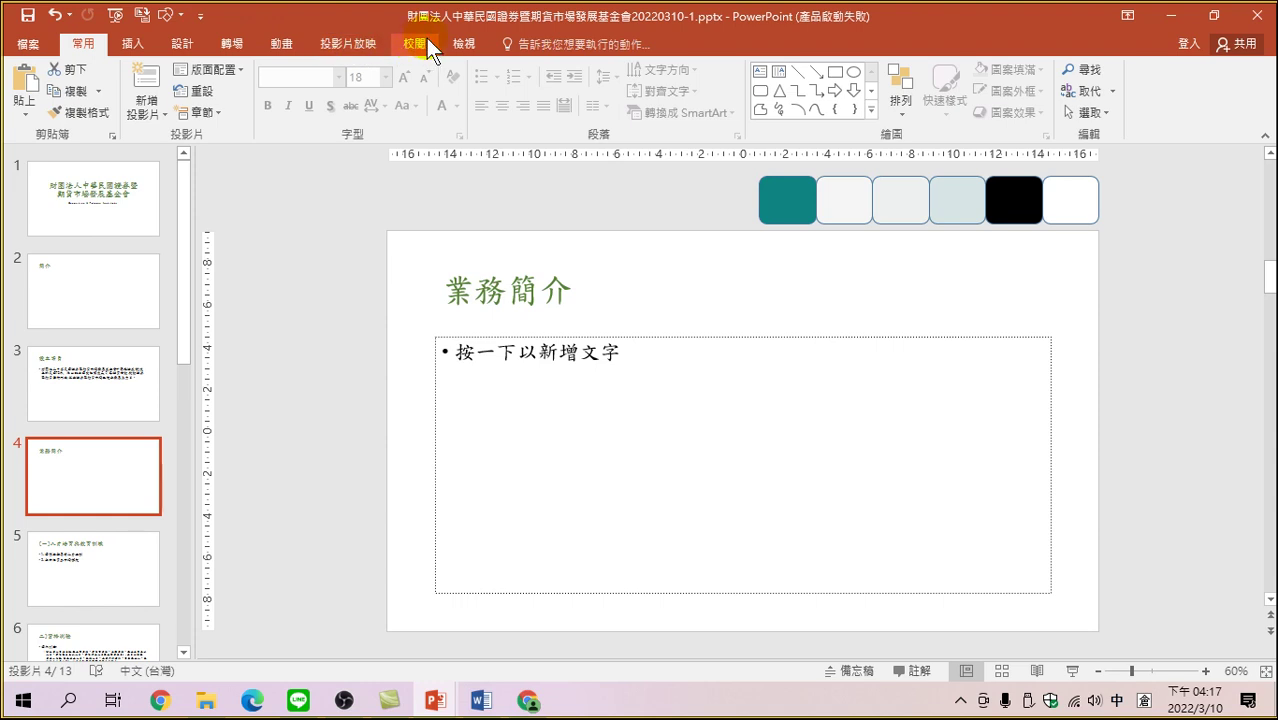
- Switch back to Slide Master view from the View (檢視) tab
click(459, 44)
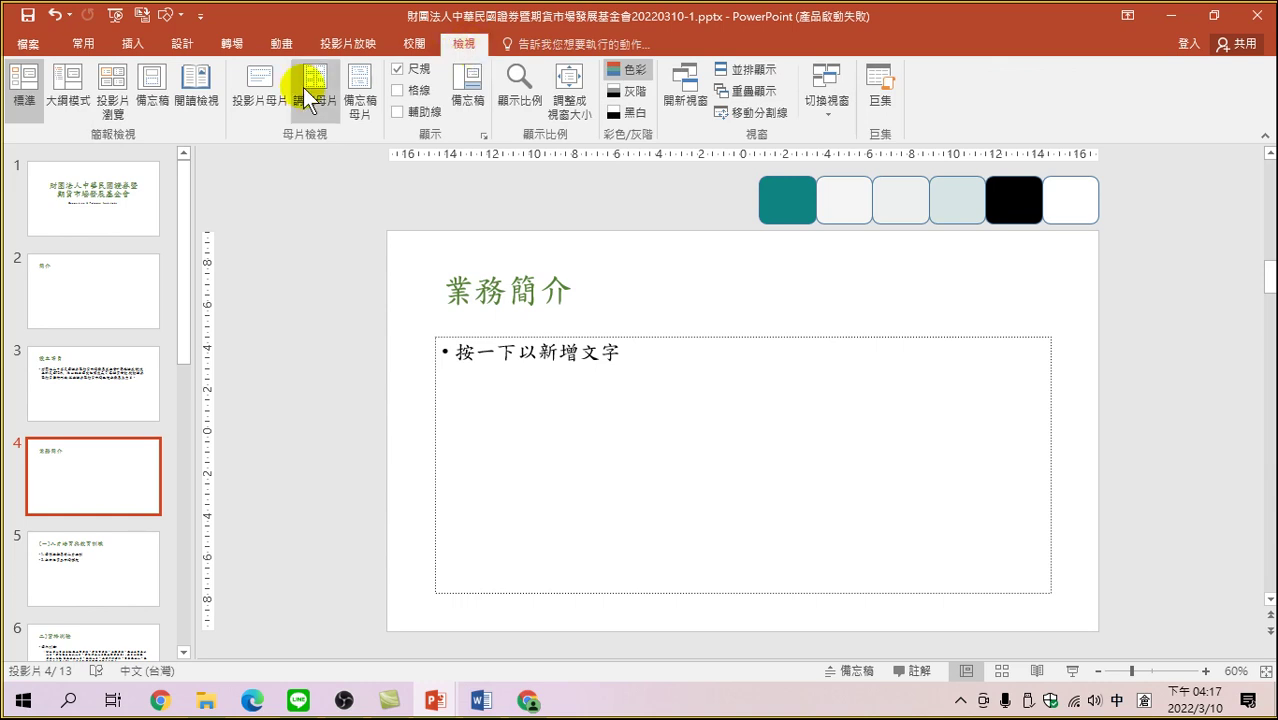
click(265, 82)
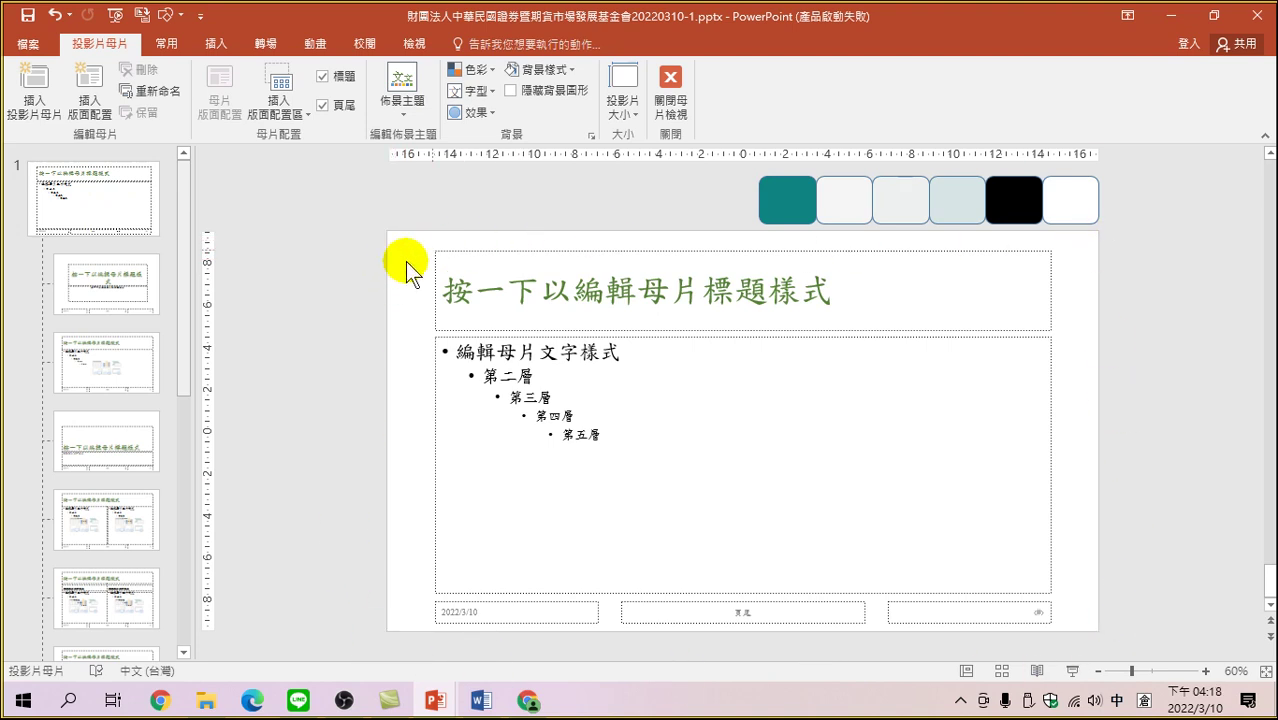
- Scroll to the top of the thumbnail list and select the Office Theme slide master
right_click(404, 299)
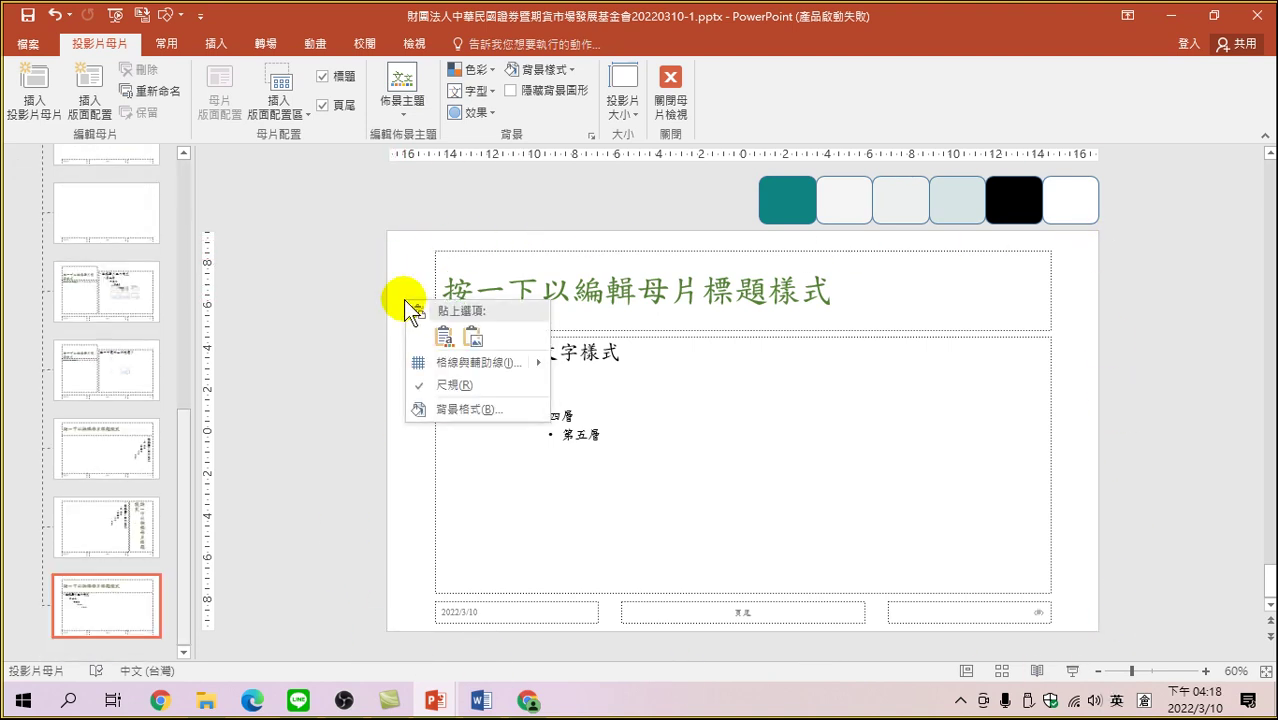
click(348, 348)
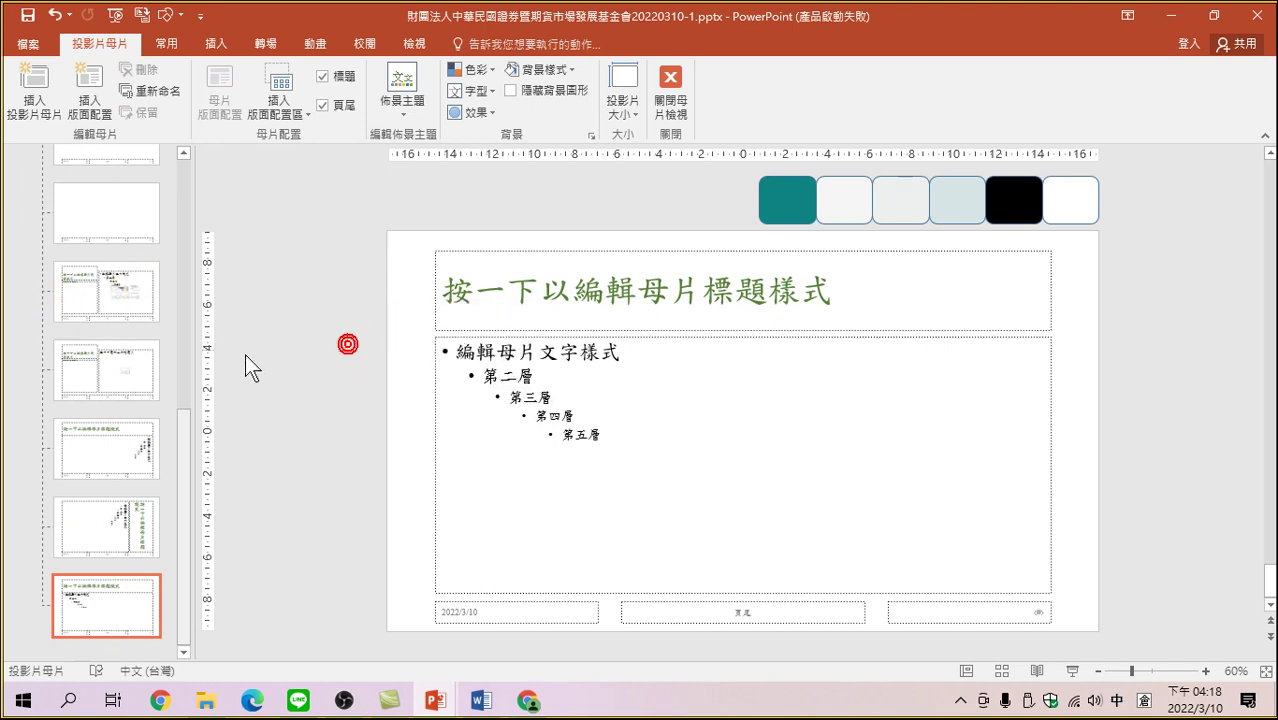
scroll(110, 385, up, 3)
scroll(106, 340, up, 5)
click(116, 183)
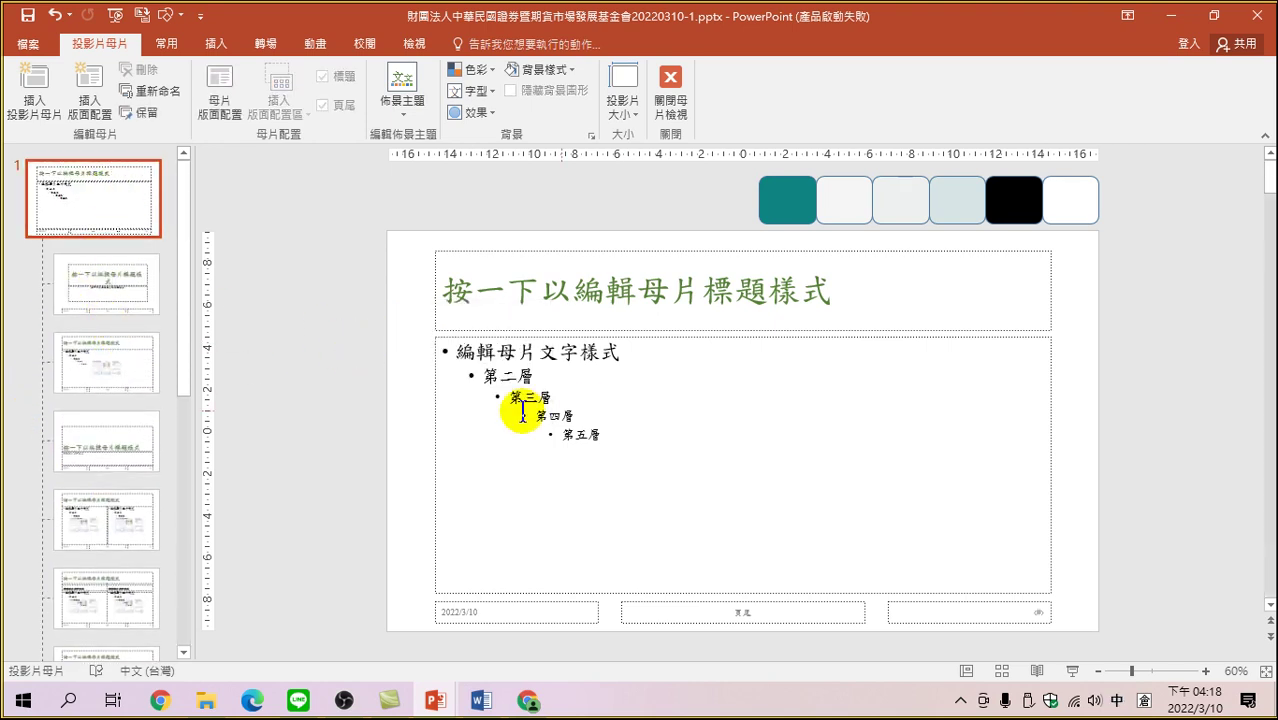
click(409, 366)
click(111, 183)
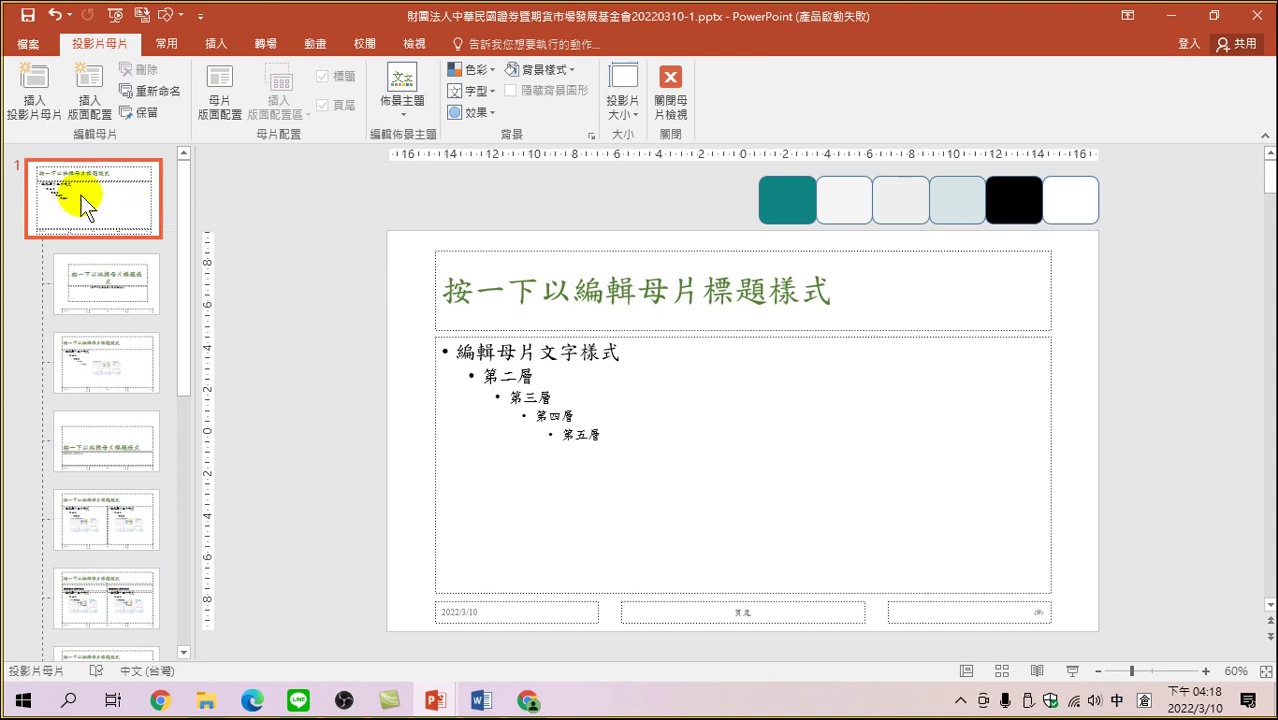
- Fill the master background with the light blue-grey swatch using Format Background's eyedropper
right_click(412, 333)
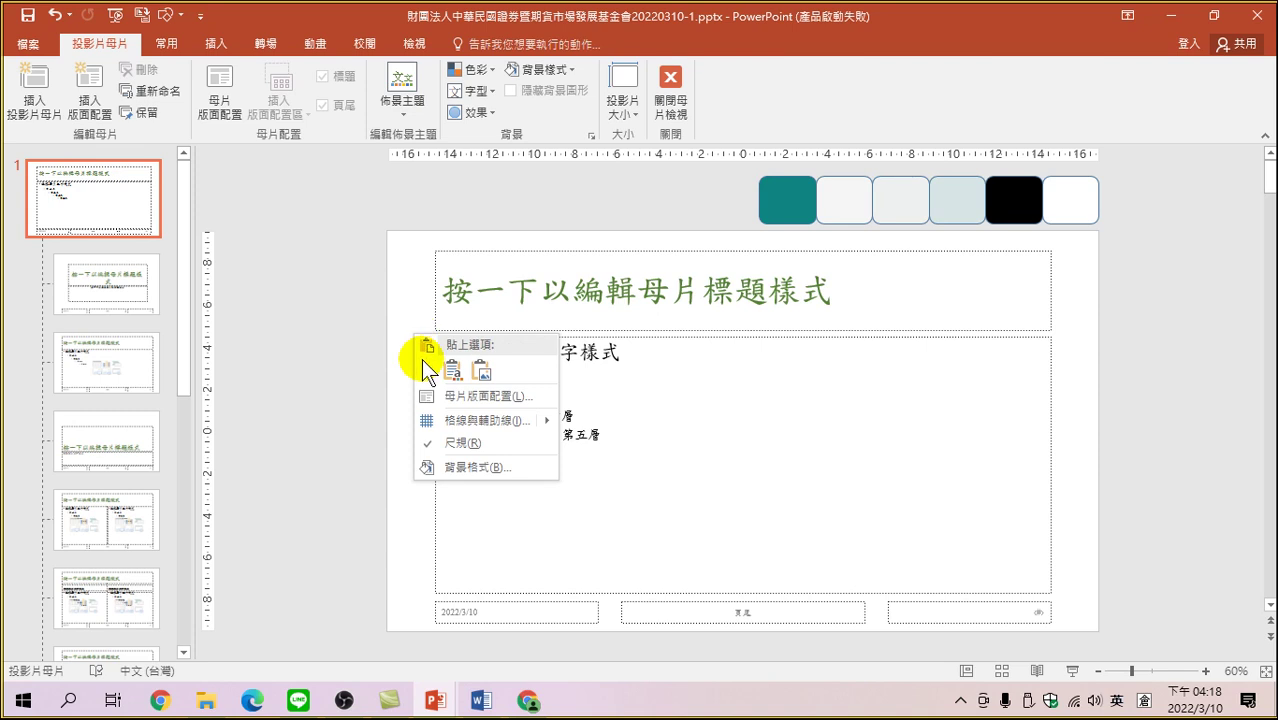
click(482, 466)
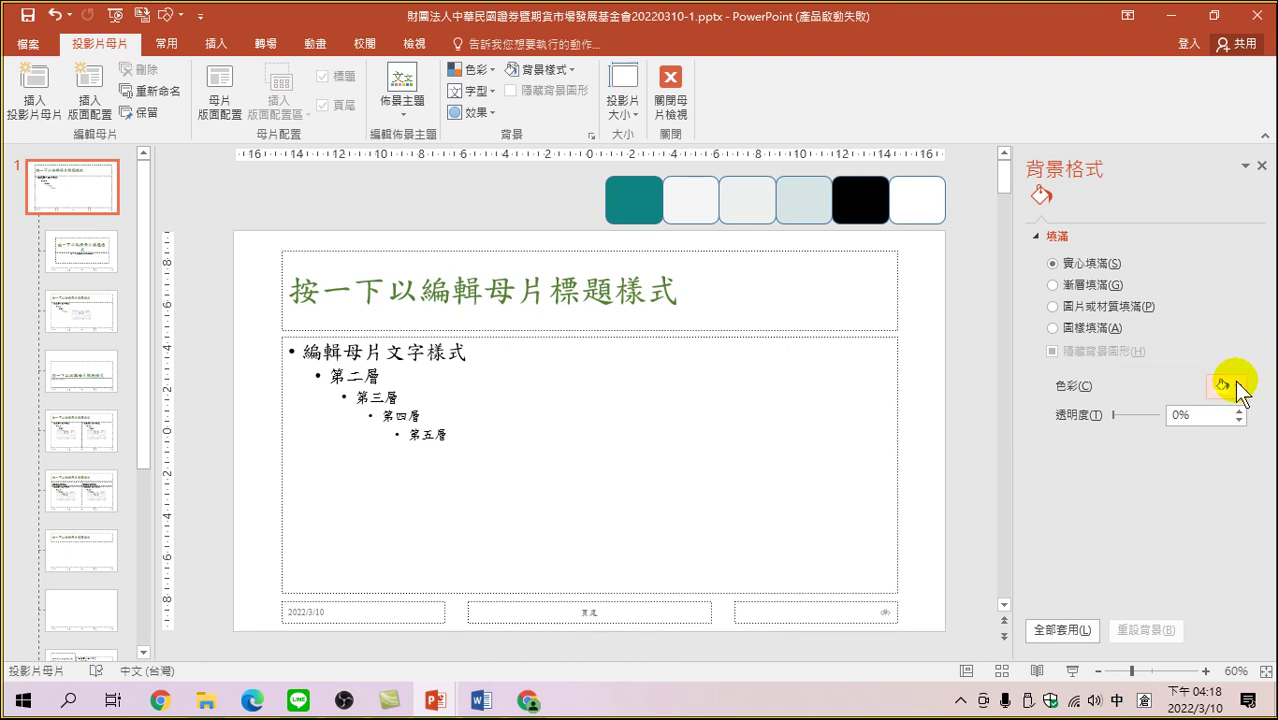
click(1239, 387)
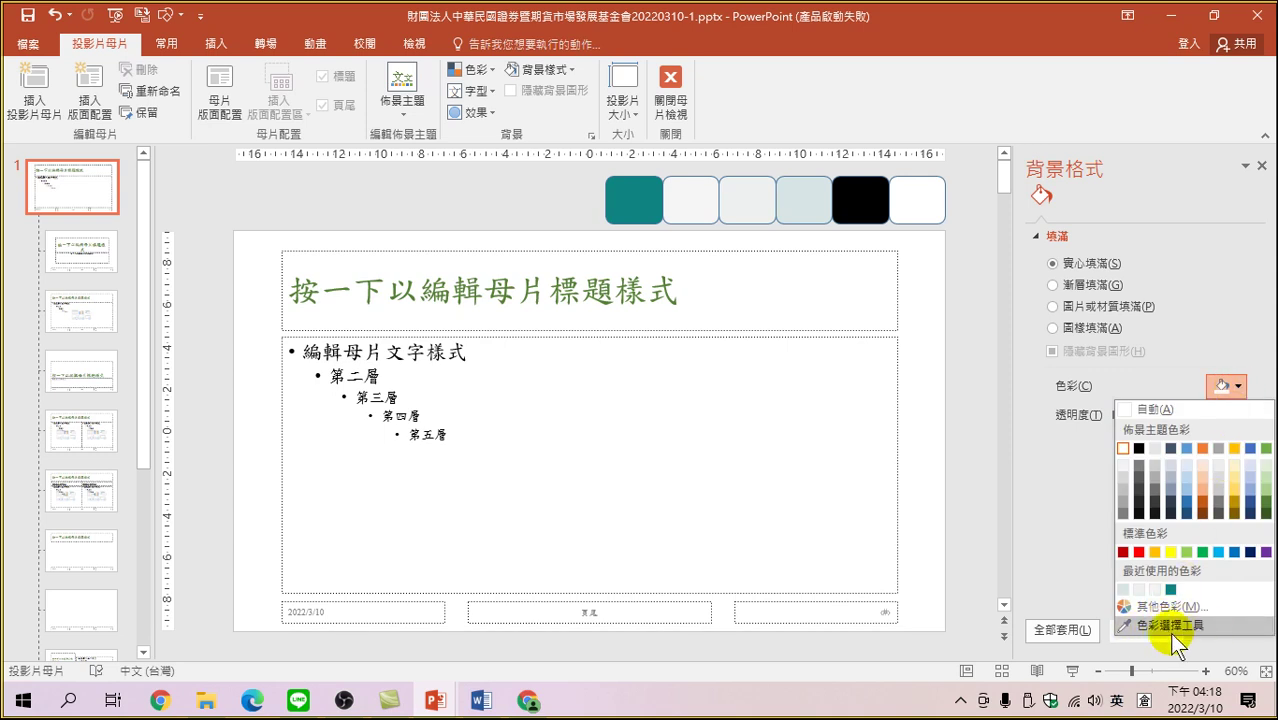
click(1129, 623)
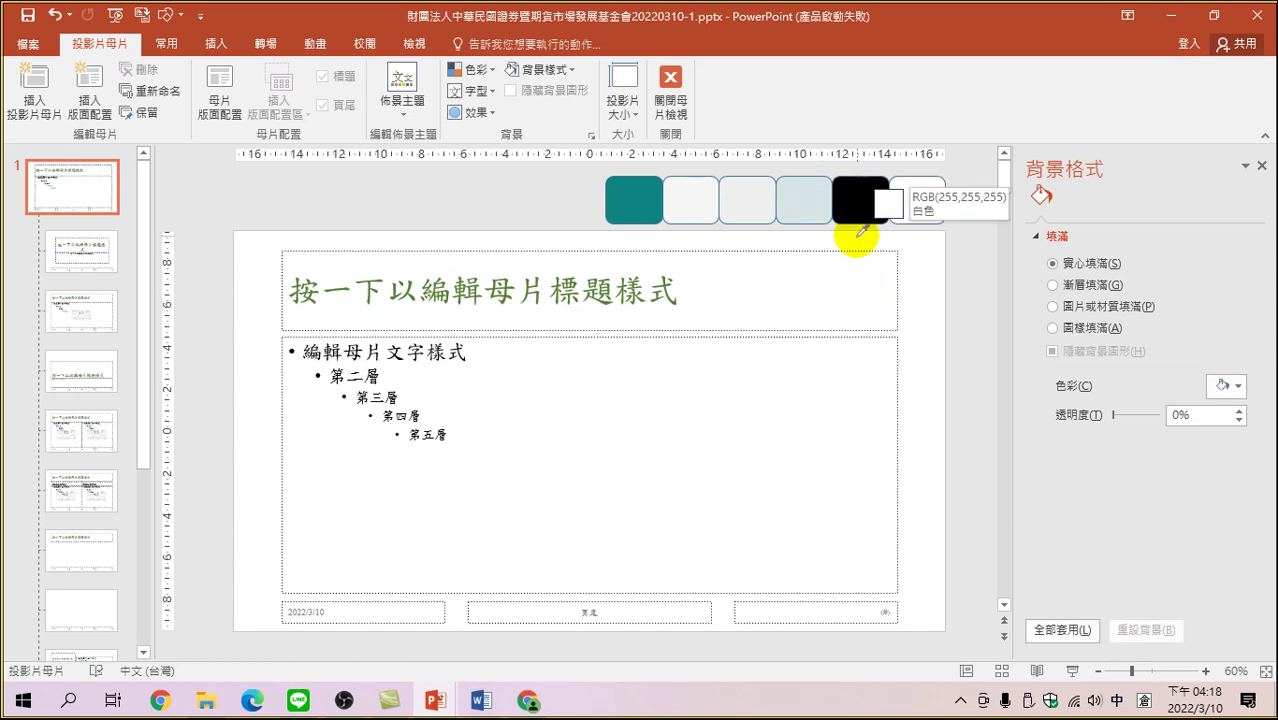
click(798, 193)
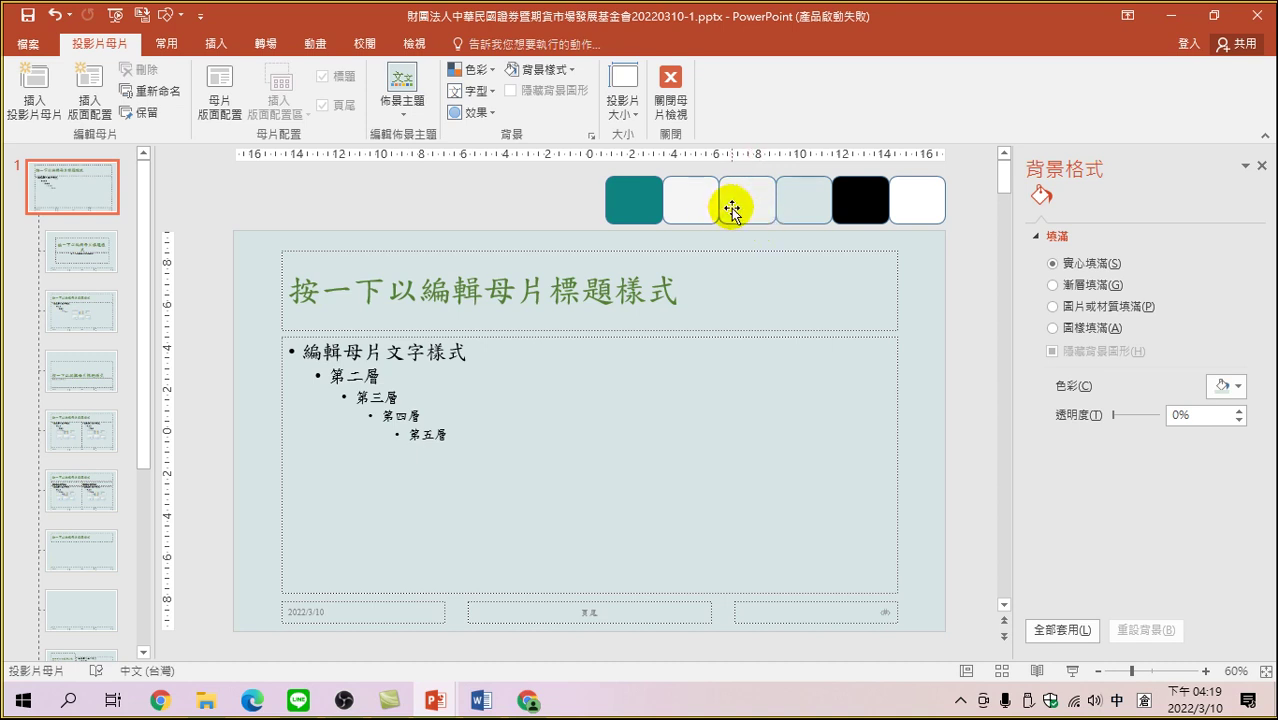
click(200, 705)
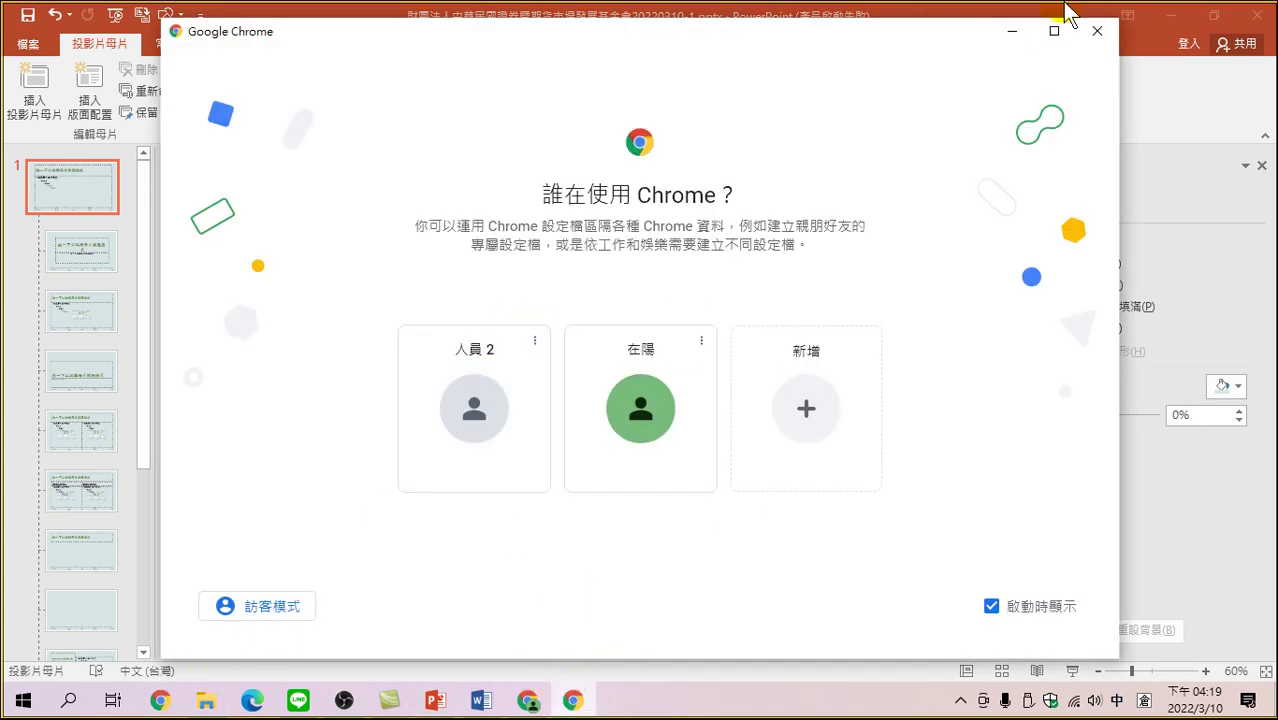
click(1097, 32)
click(527, 700)
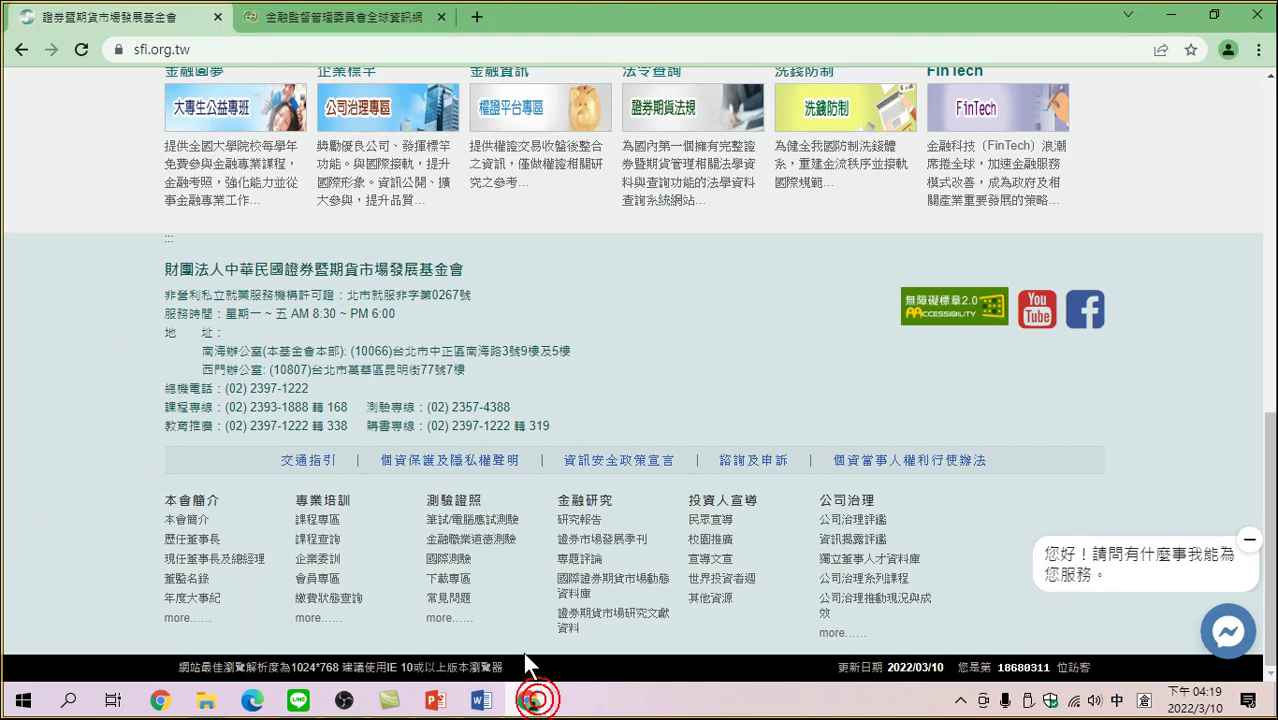
scroll(104, 323, up, 1)
scroll(67, 396, up, 6)
scroll(100, 378, up, 3)
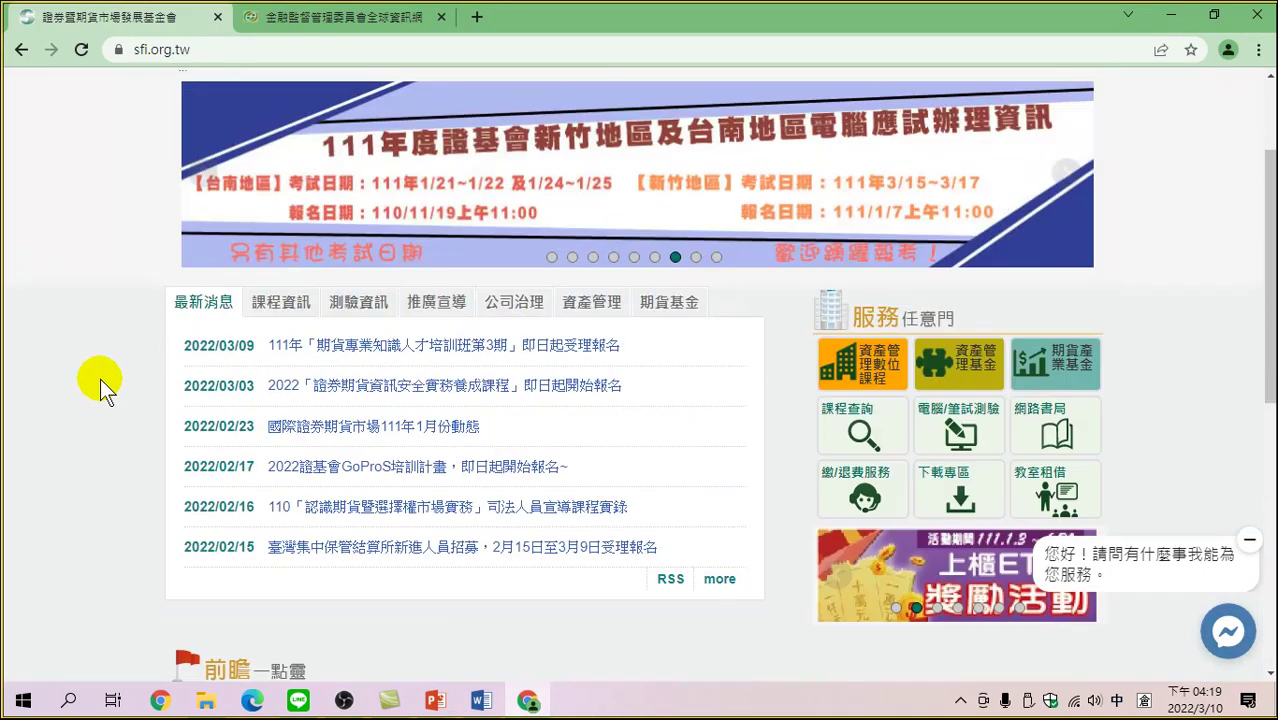
scroll(108, 408, down, 5)
scroll(65, 354, down, 4)
scroll(68, 308, up, 4)
scroll(20, 285, up, 1)
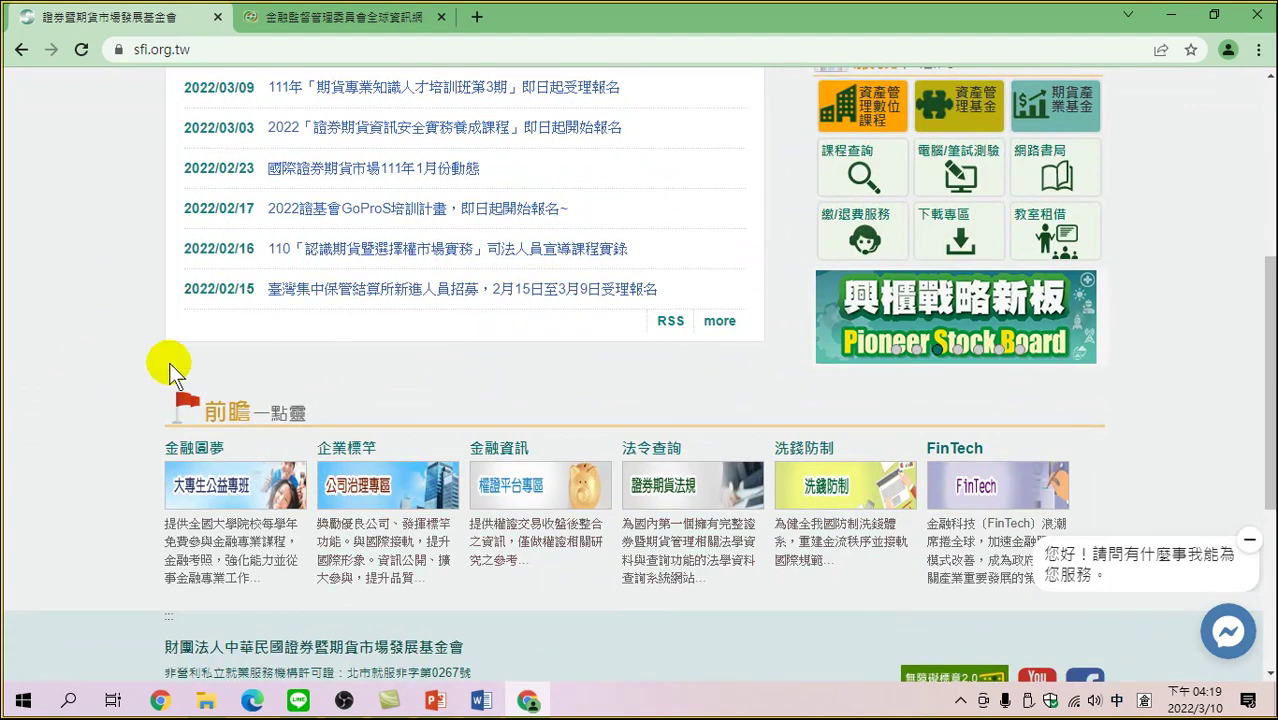
scroll(169, 400, down, 2)
scroll(170, 407, down, 2)
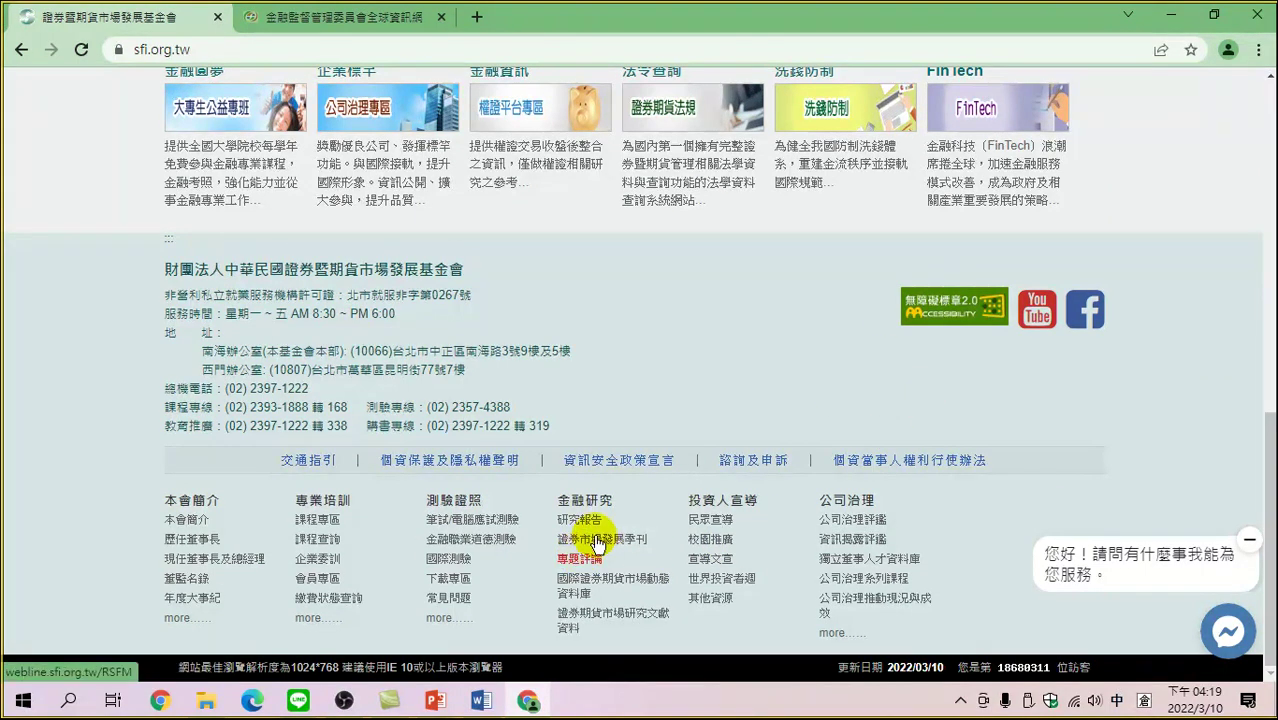
scroll(499, 357, up, 3)
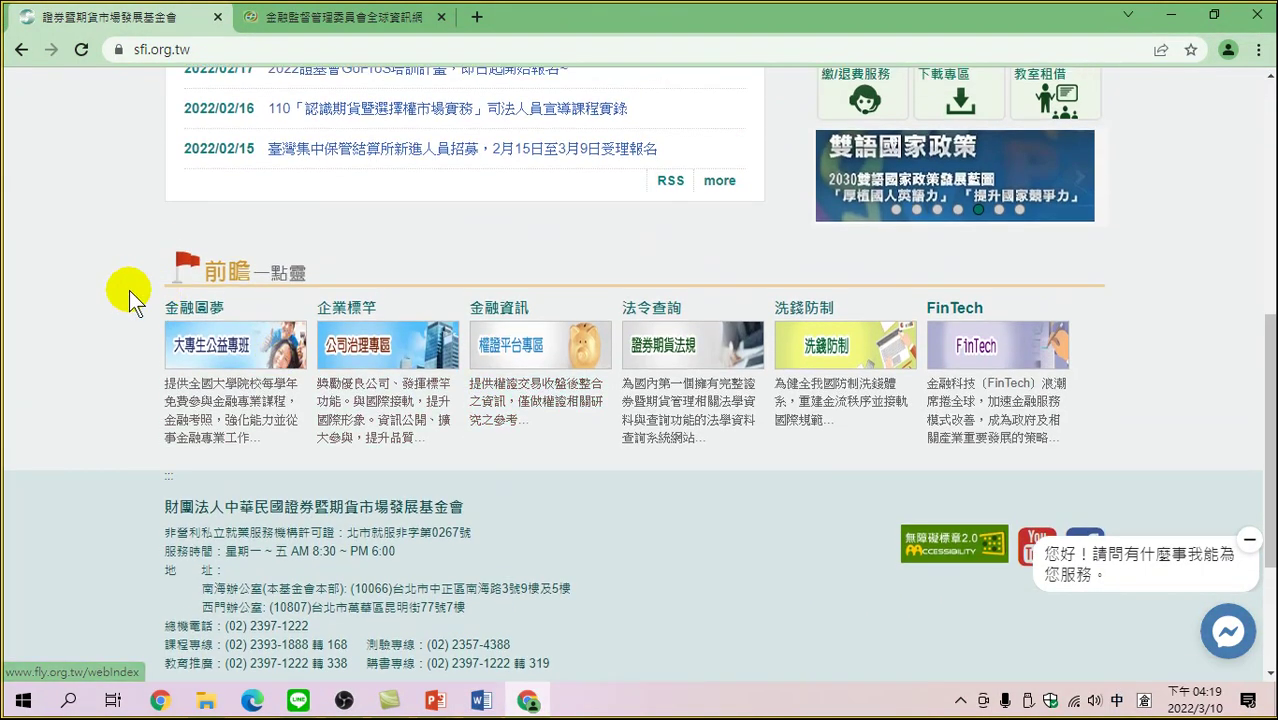
scroll(130, 290, up, 3)
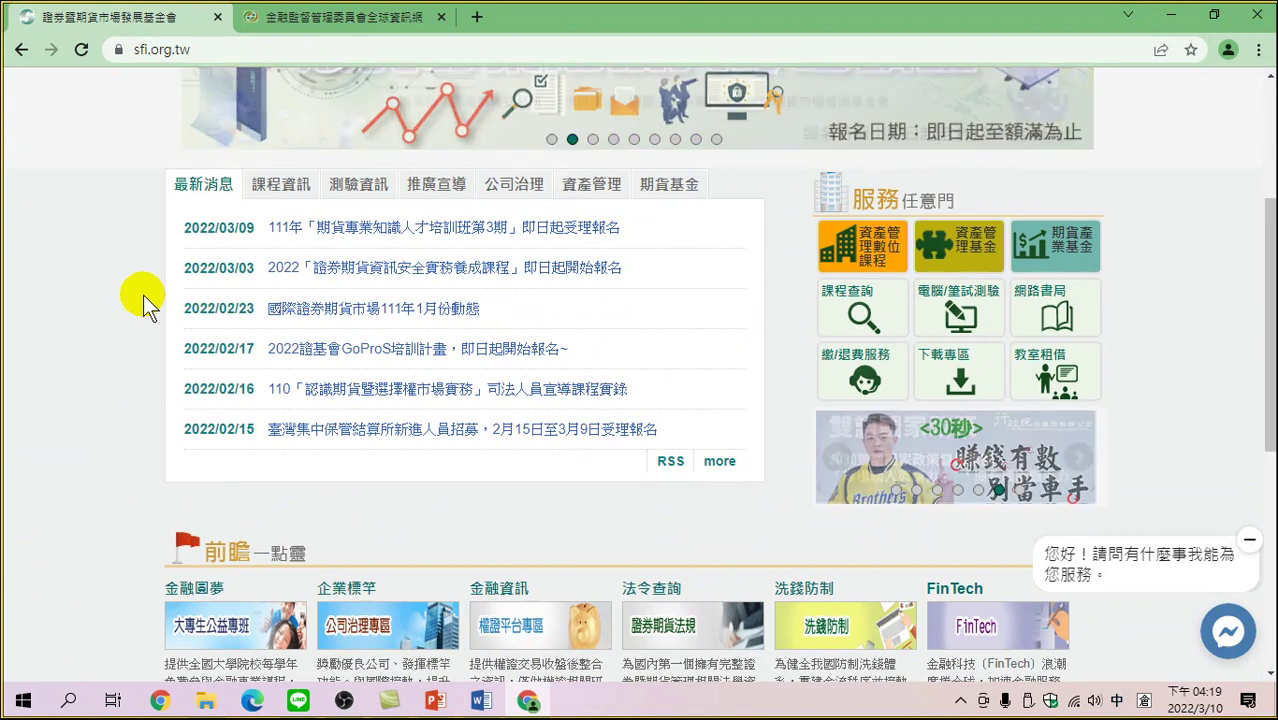
scroll(150, 297, down, 3)
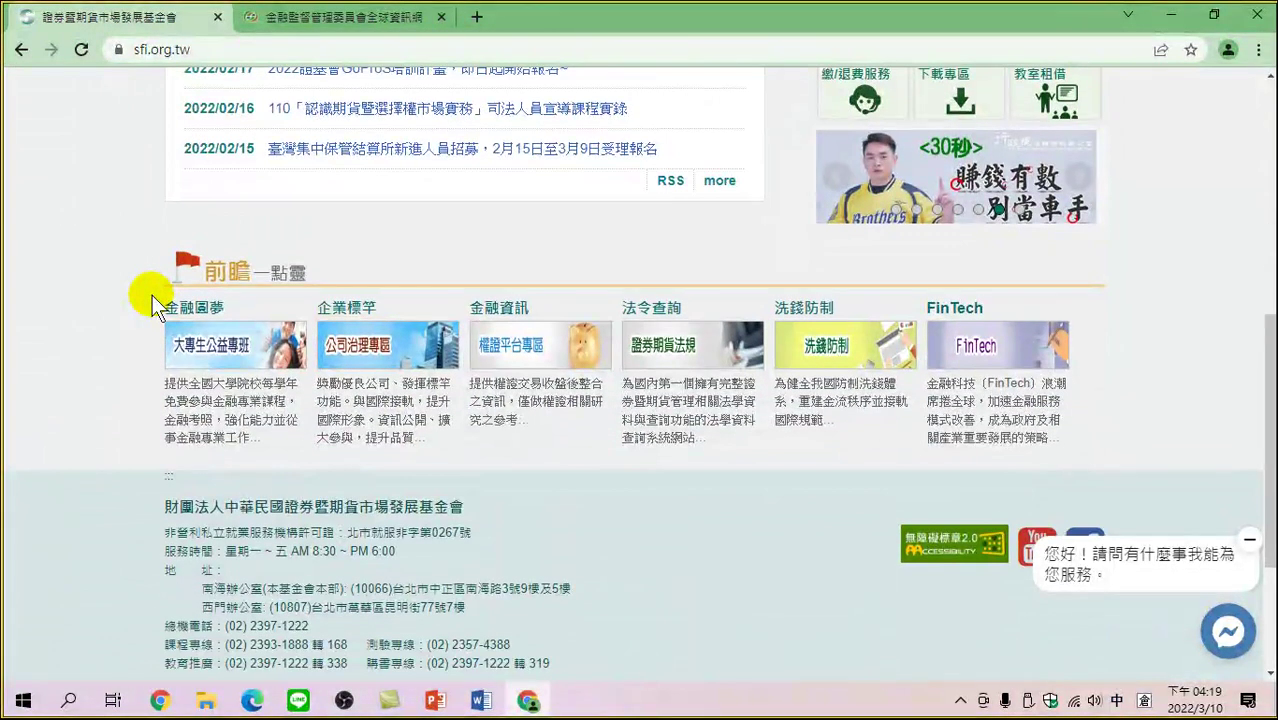
scroll(152, 295, down, 1)
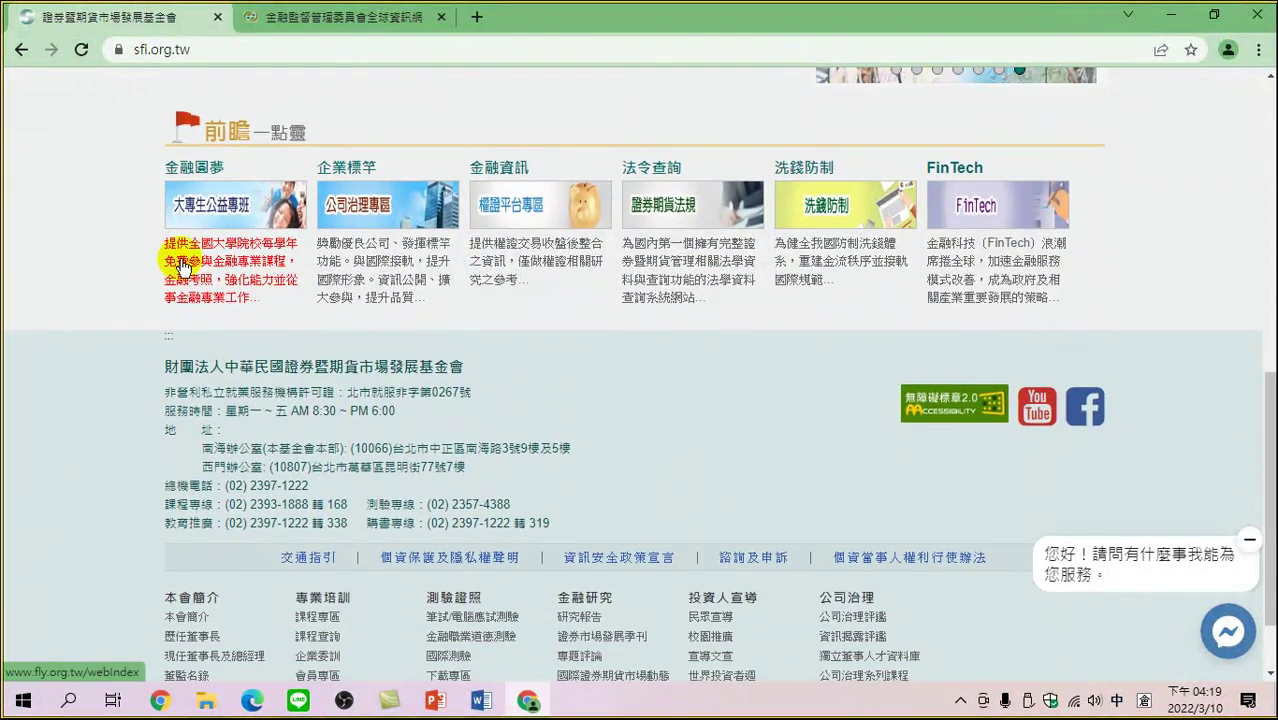
scroll(150, 285, up, 1)
scroll(148, 276, up, 1)
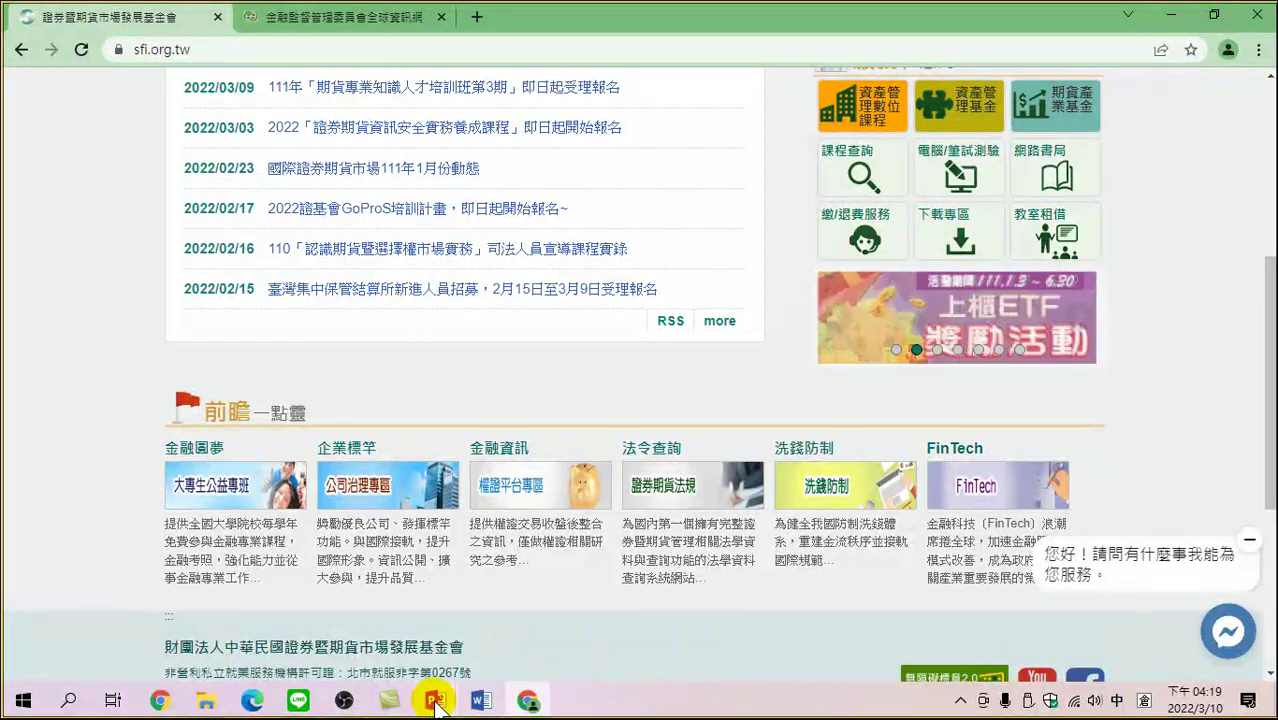
- Resample the master background fill with the eyedropper from the paler light grey swatch
mouse_move(440, 703)
click(371, 638)
click(1222, 388)
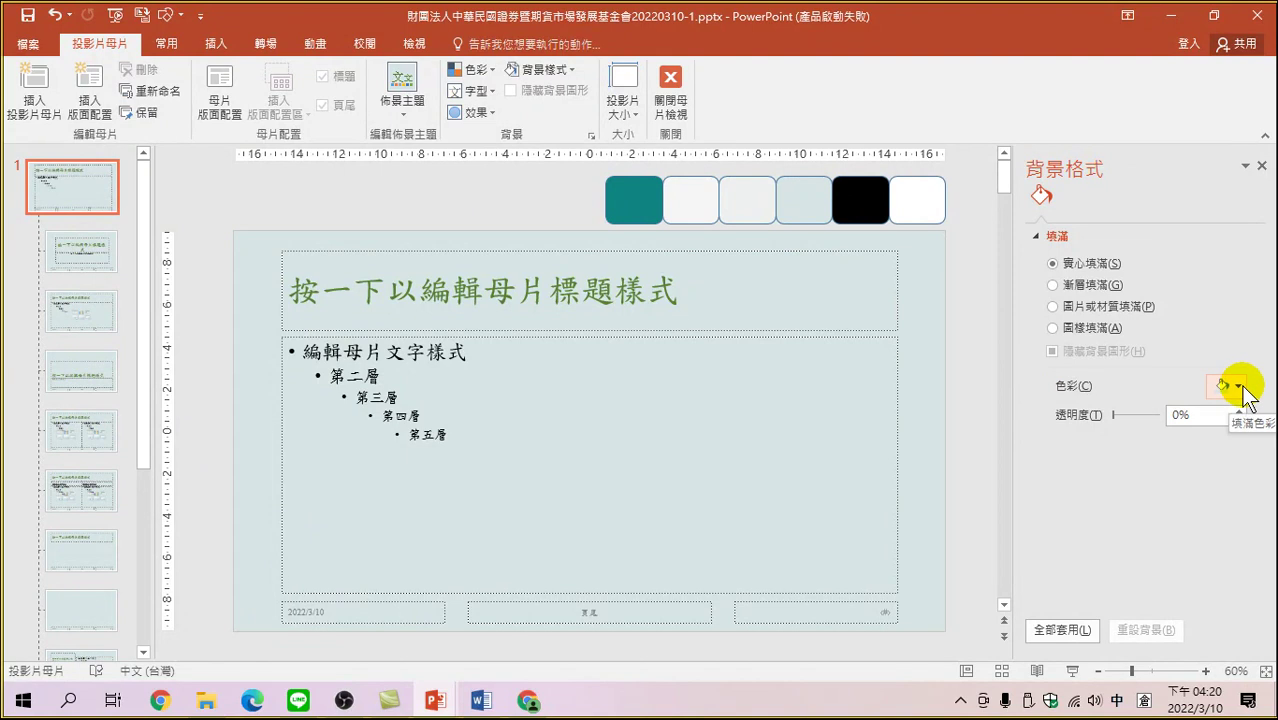
click(1238, 386)
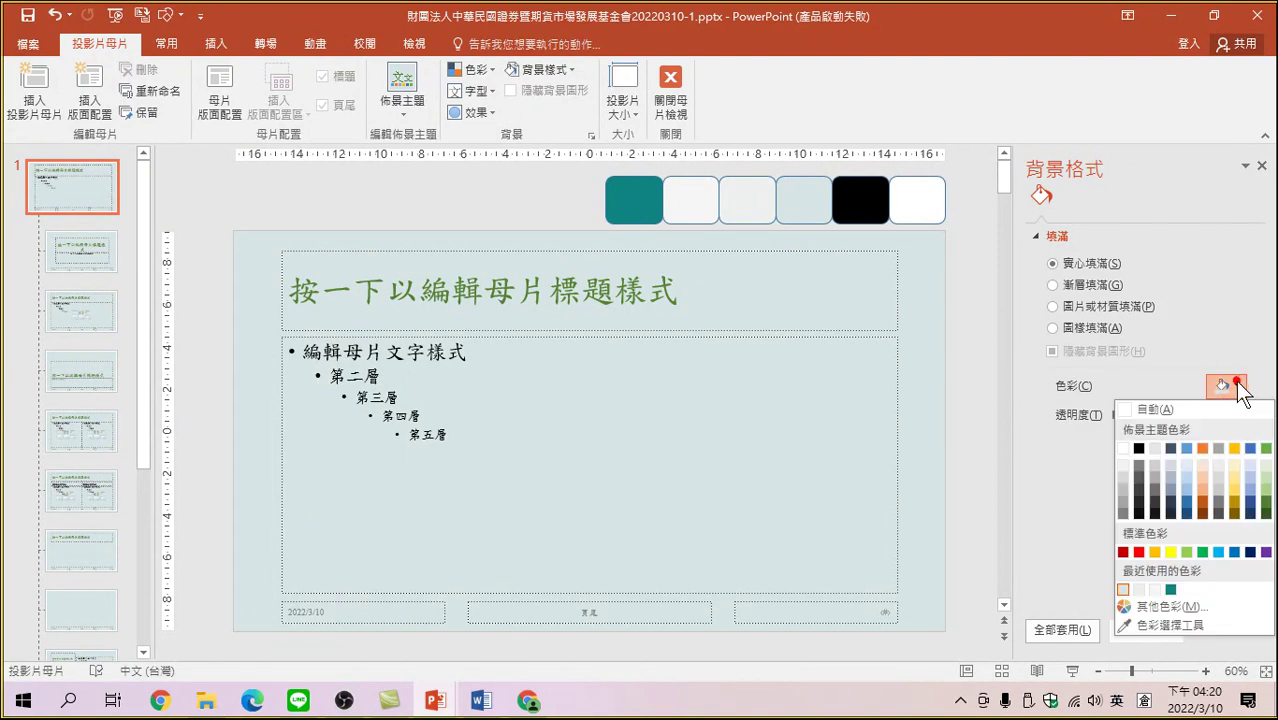
click(1172, 623)
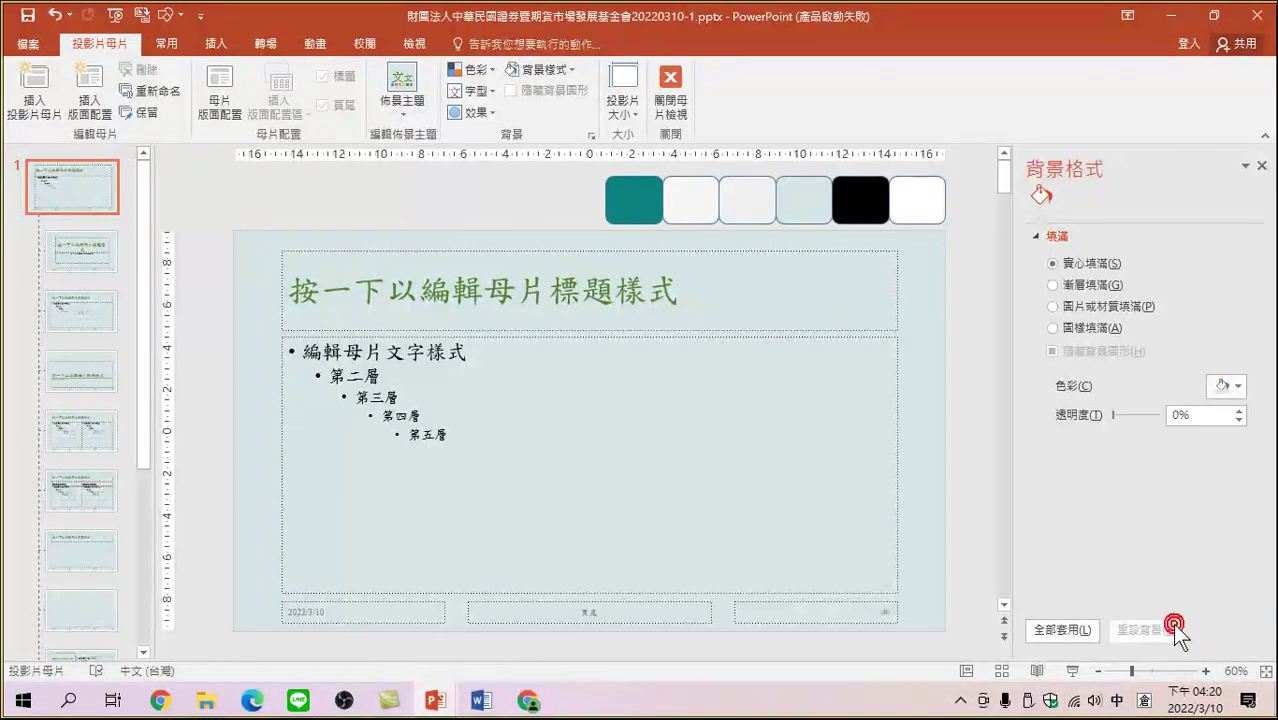
click(743, 197)
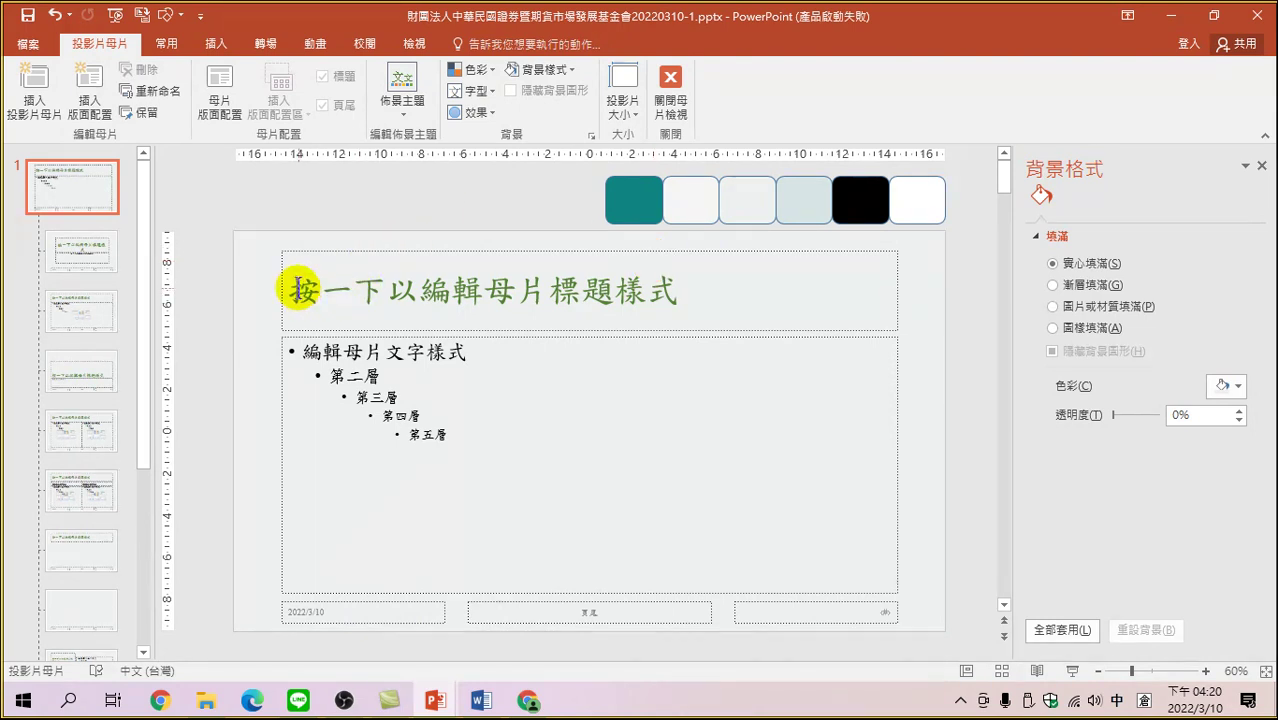
- Select the master title text and sample the teal swatch as its font colour
drag(297, 289, 722, 285)
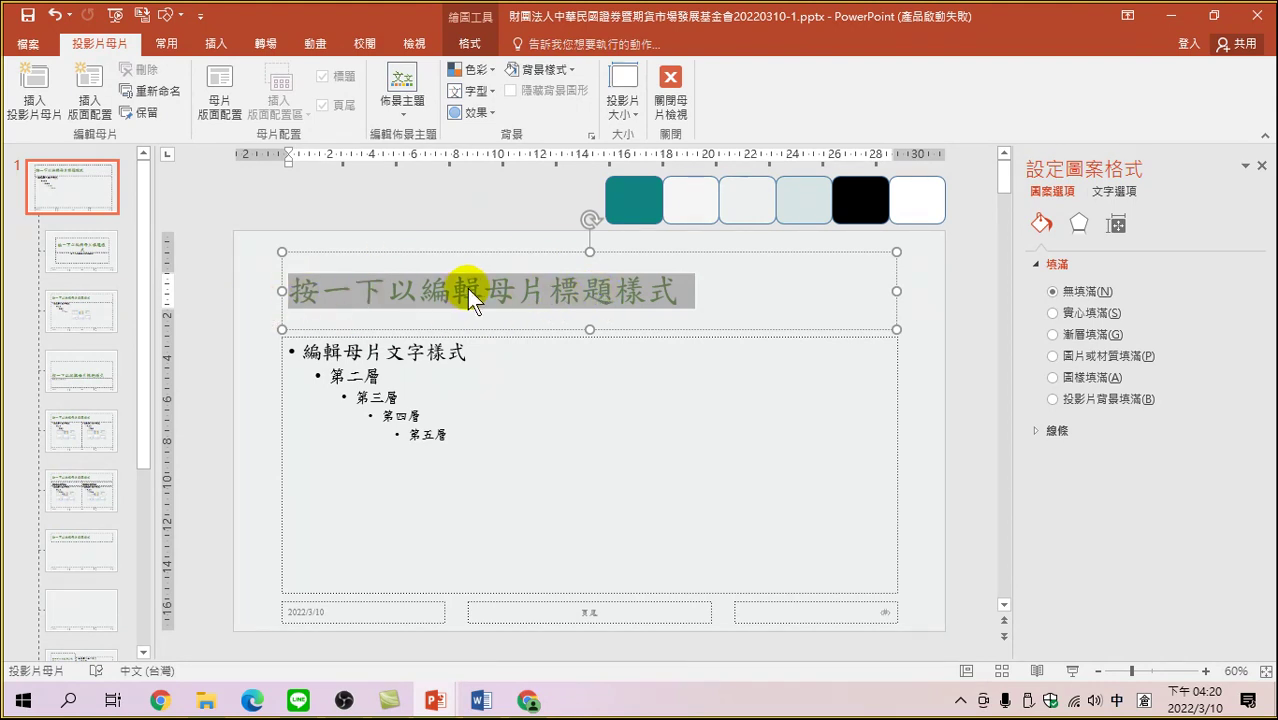
click(170, 42)
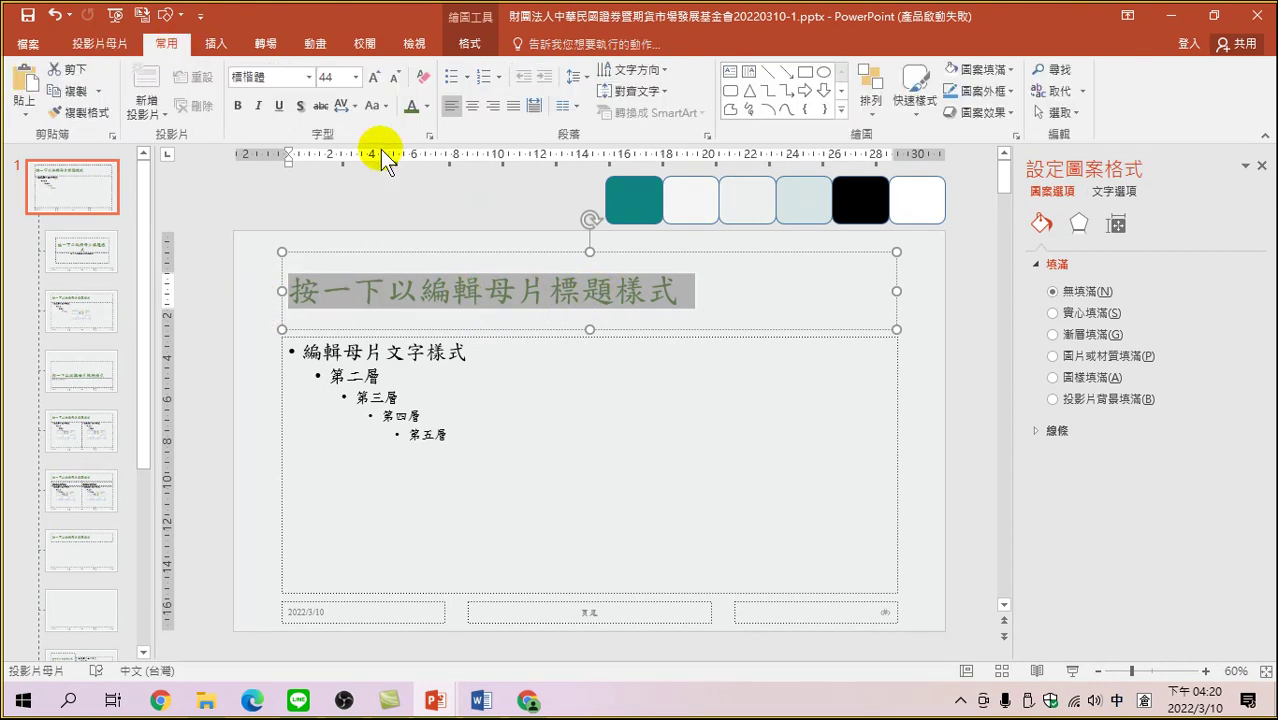
click(425, 105)
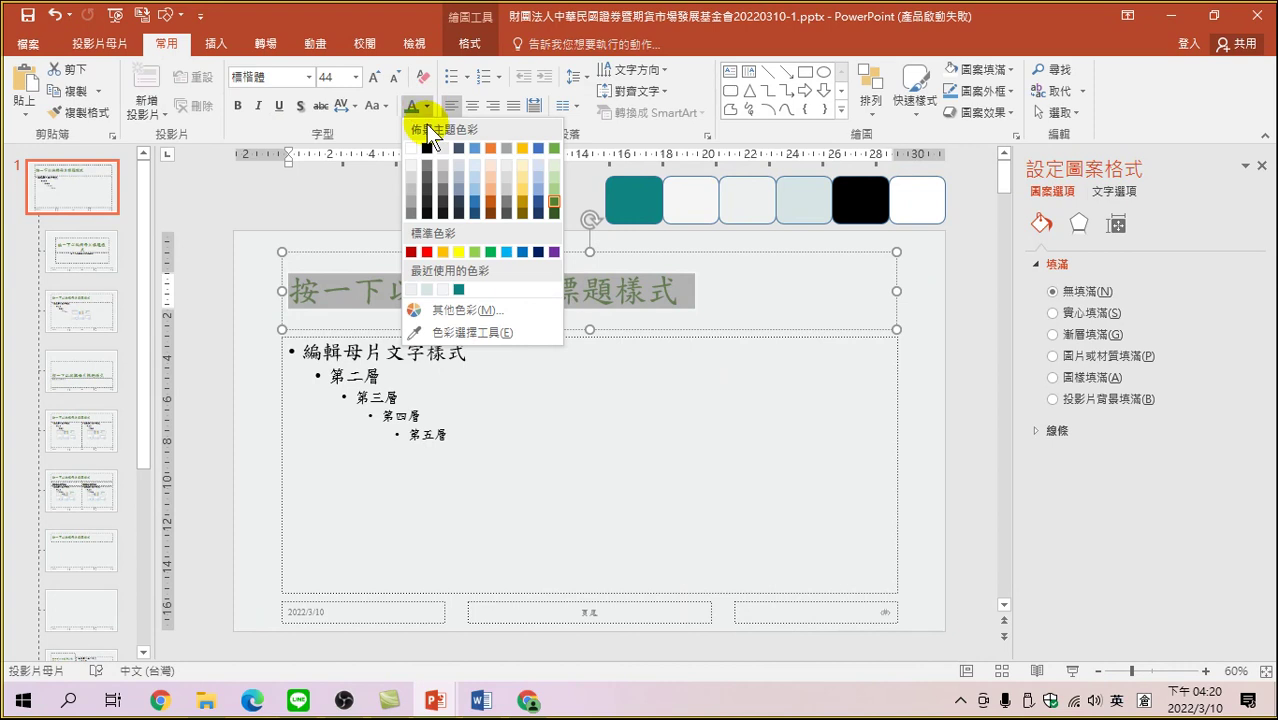
click(486, 339)
click(633, 203)
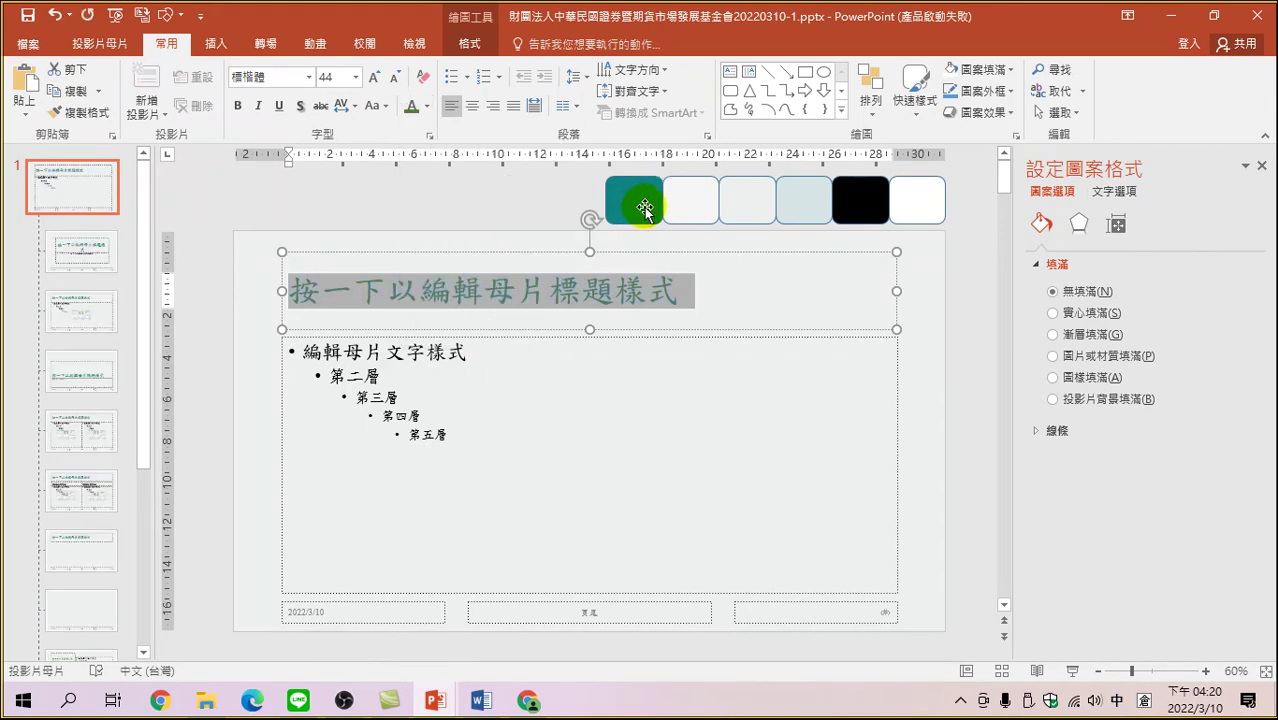
- Colour all five body text levels teal by sampling the teal swatch, then deselect
mouse_move(303, 351)
mouse_down()
mouse_move(424, 406)
mouse_move(503, 470)
mouse_up()
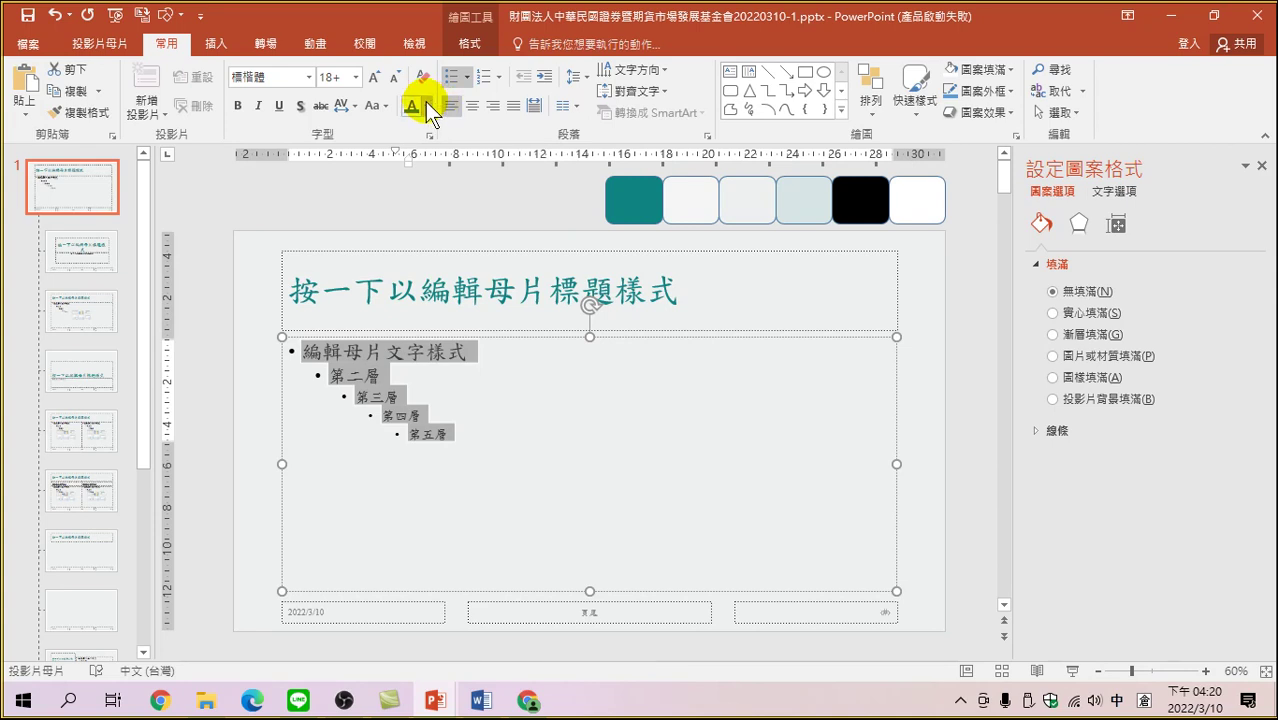
click(425, 102)
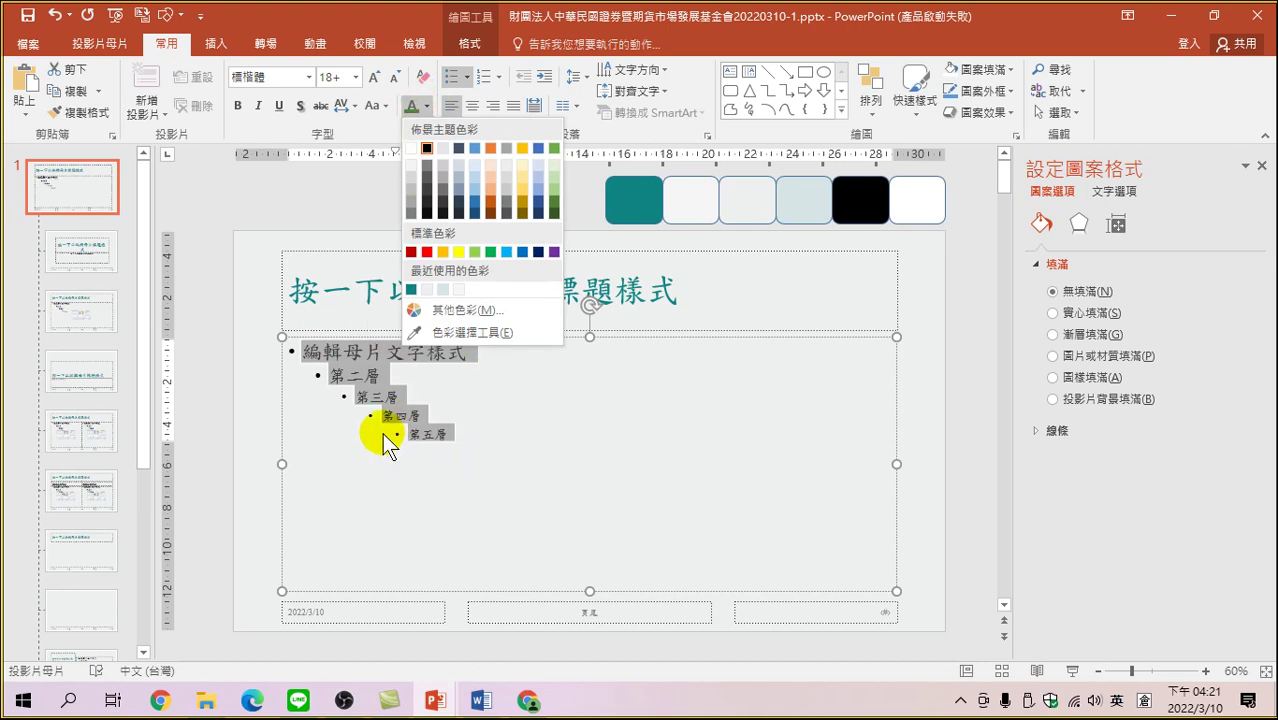
click(466, 333)
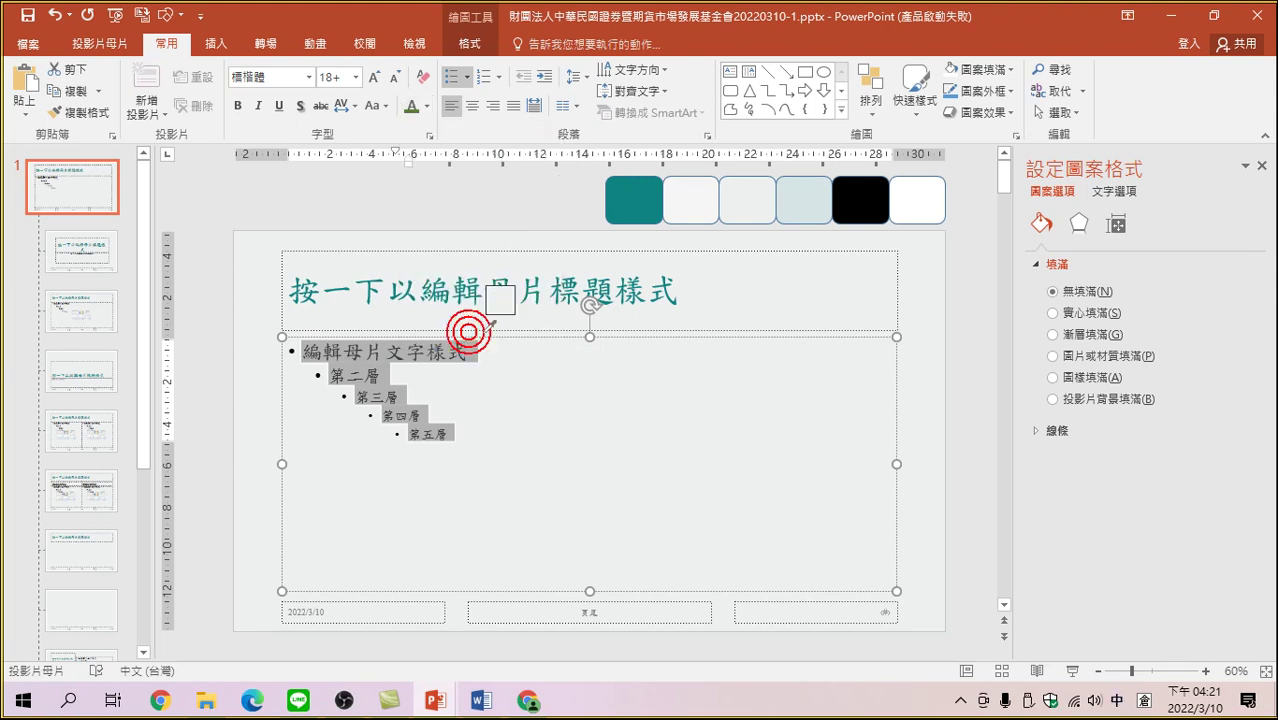
click(626, 207)
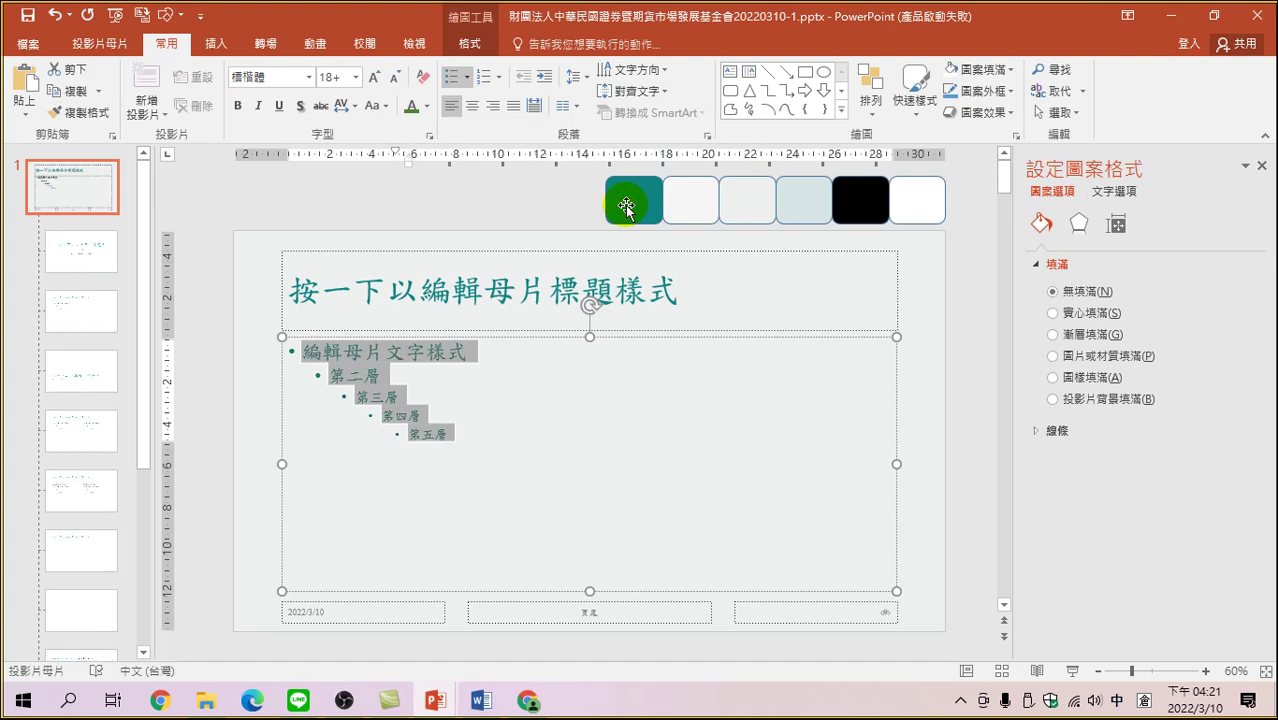
click(982, 353)
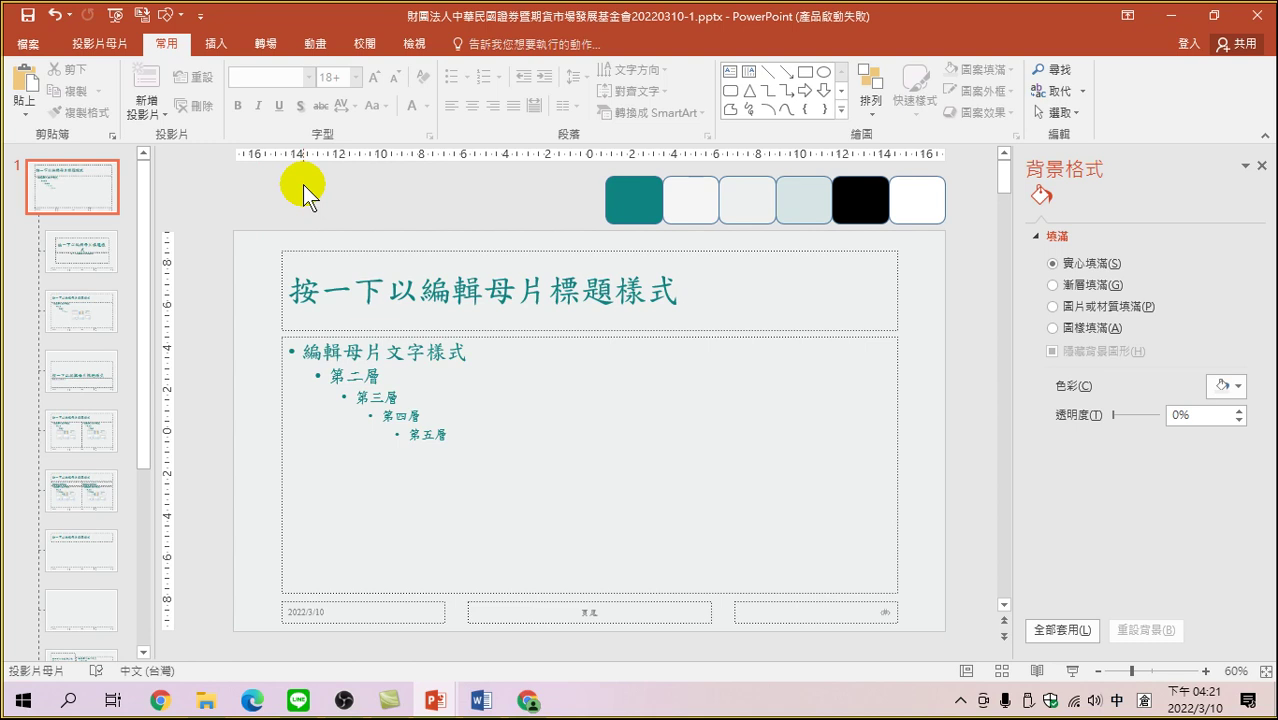
- Close Master View and display the slides in Slide Sorter, zoomed out
click(97, 43)
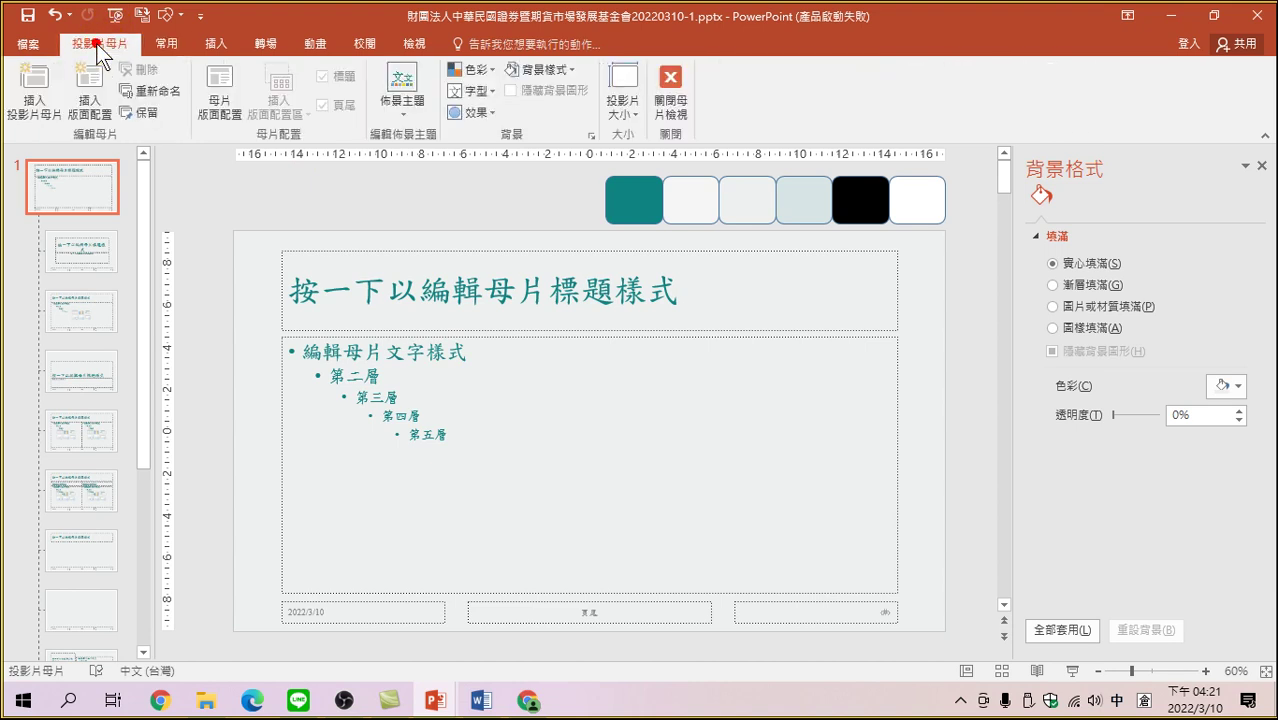
click(668, 88)
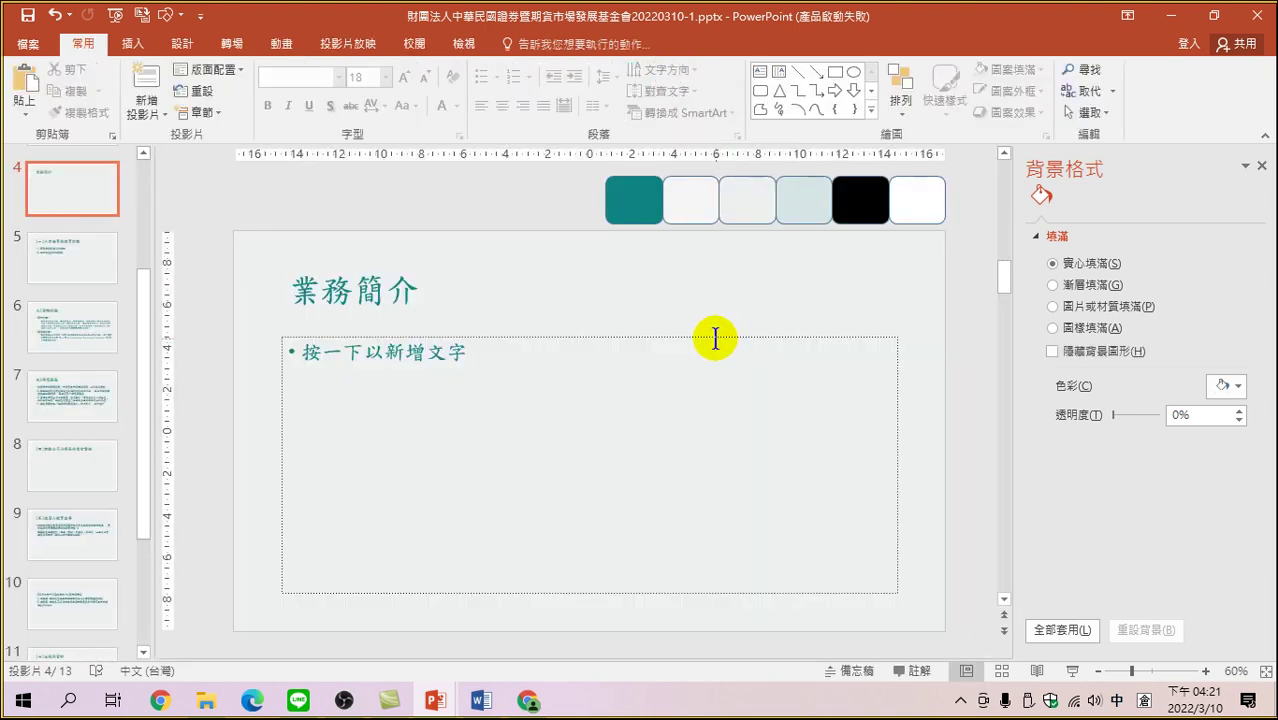
click(1000, 671)
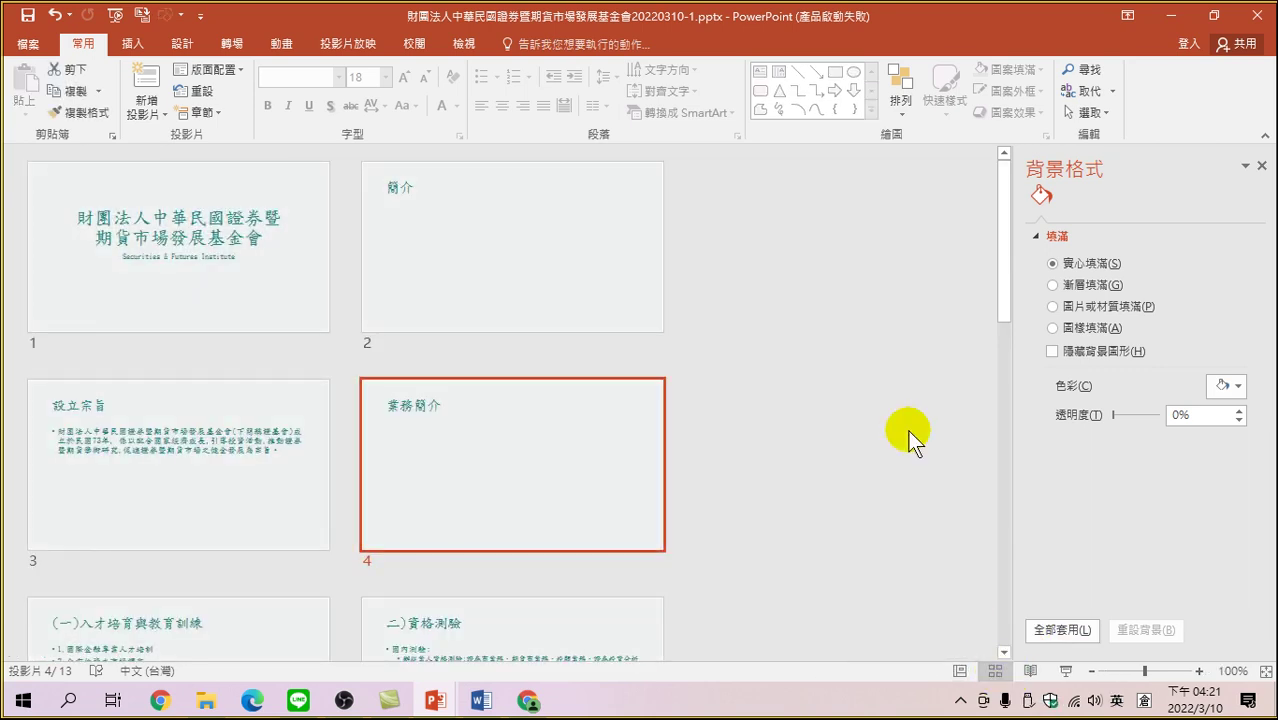
click(1091, 671)
click(1091, 671)
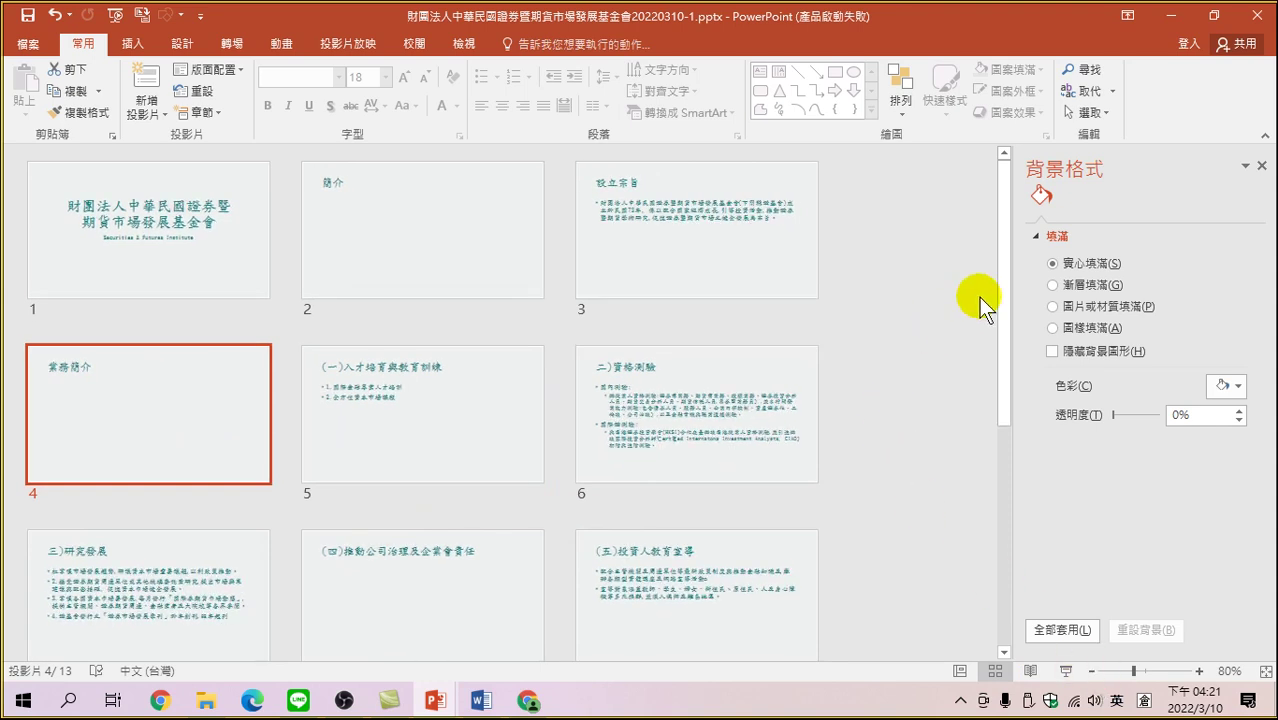
- Close the Format Background pane, enlarge the thumbnails slightly and scroll through all 13 slides
click(1261, 165)
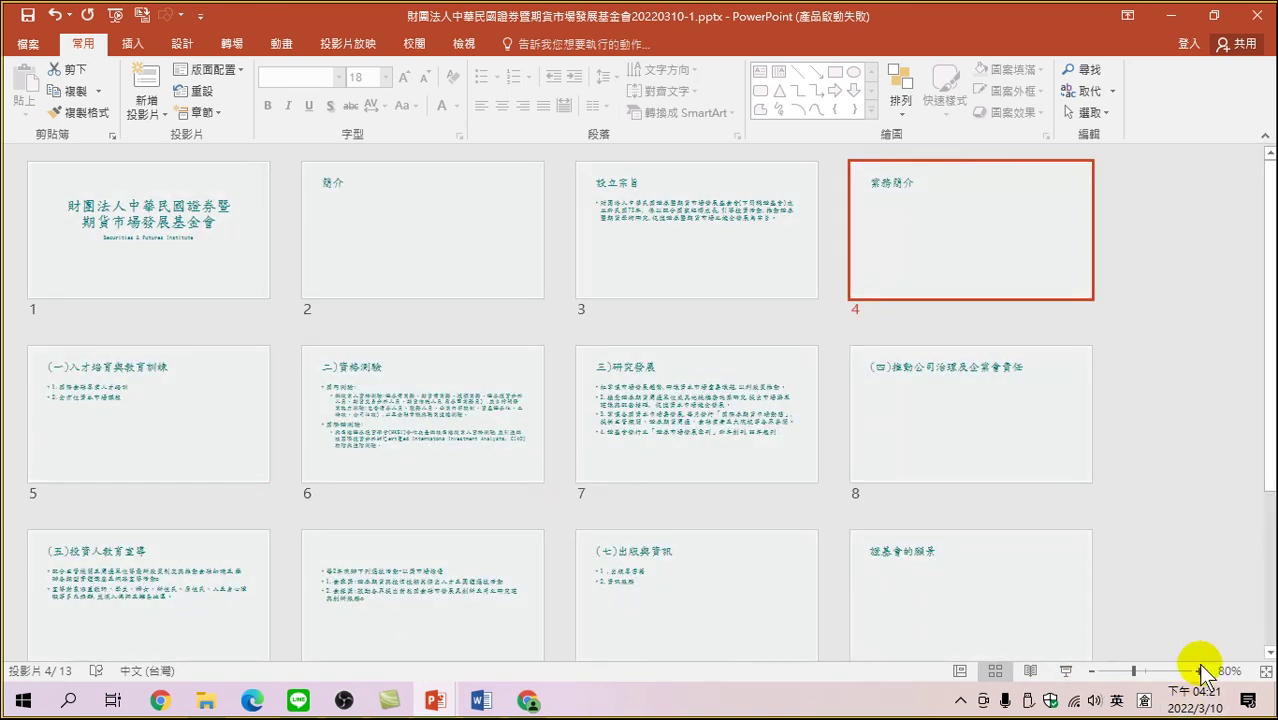
click(1198, 671)
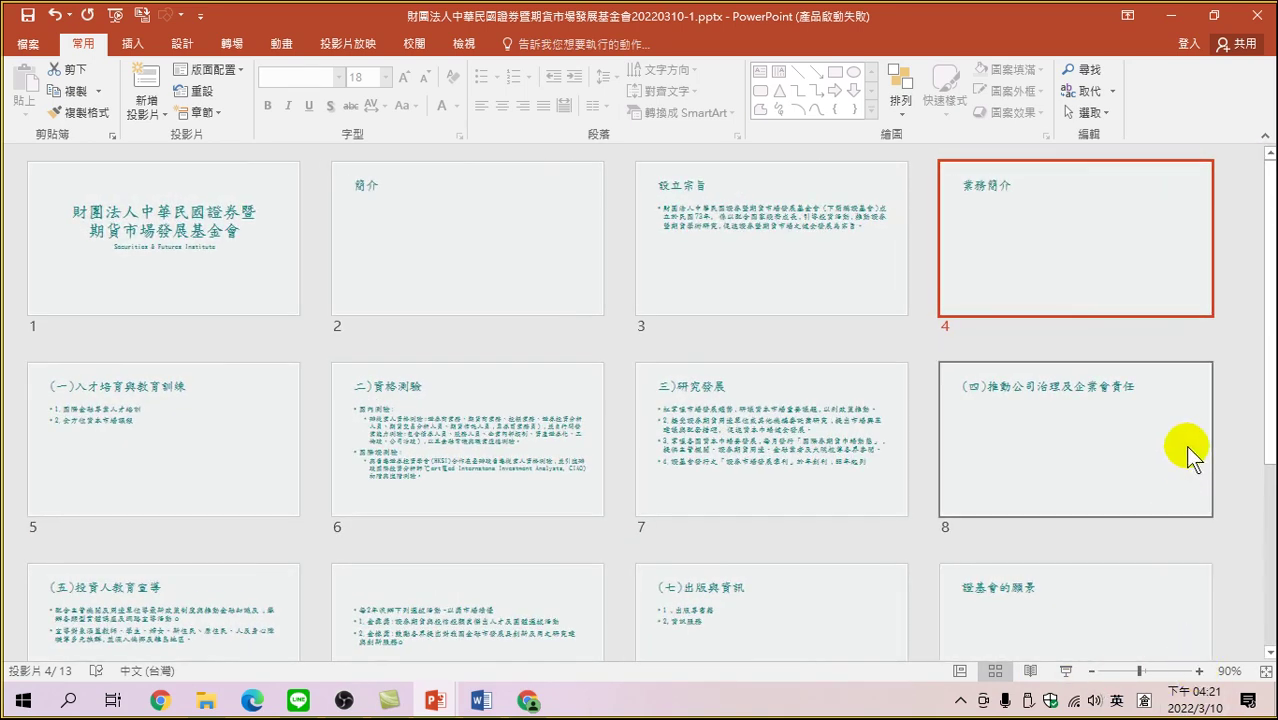
scroll(733, 330, down, 2)
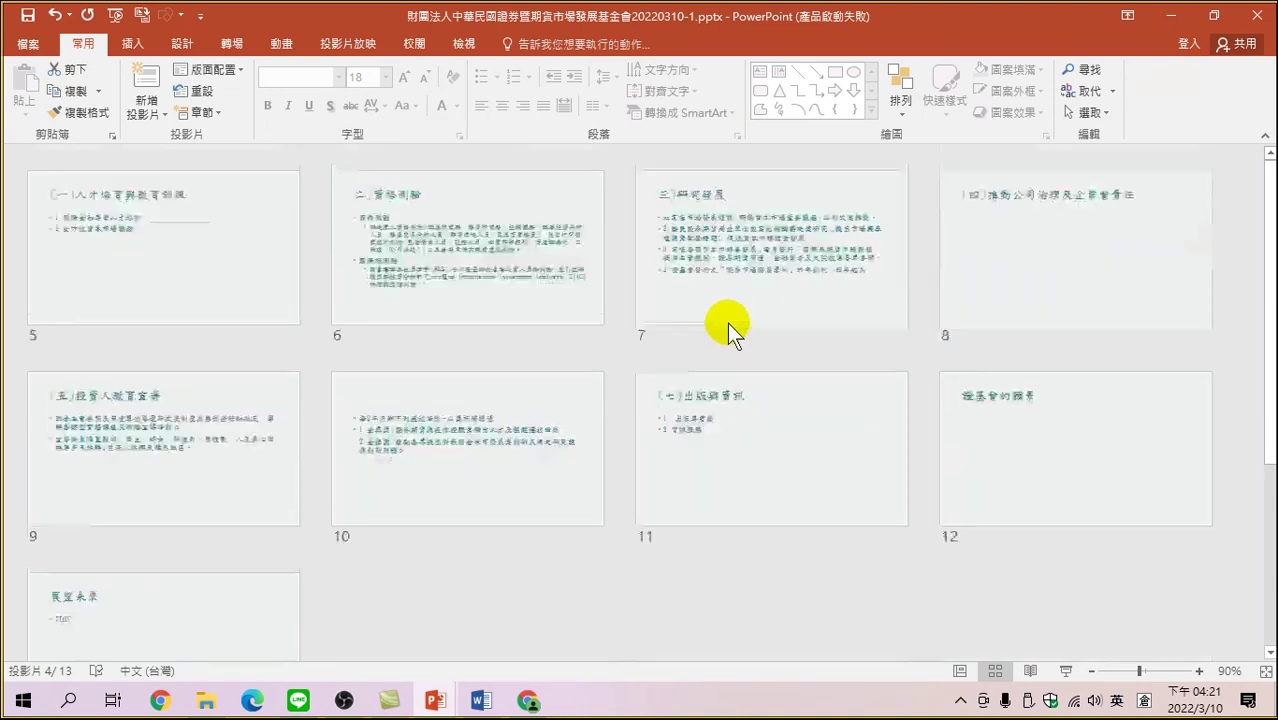
scroll(735, 335, down, 1)
scroll(740, 338, up, 3)
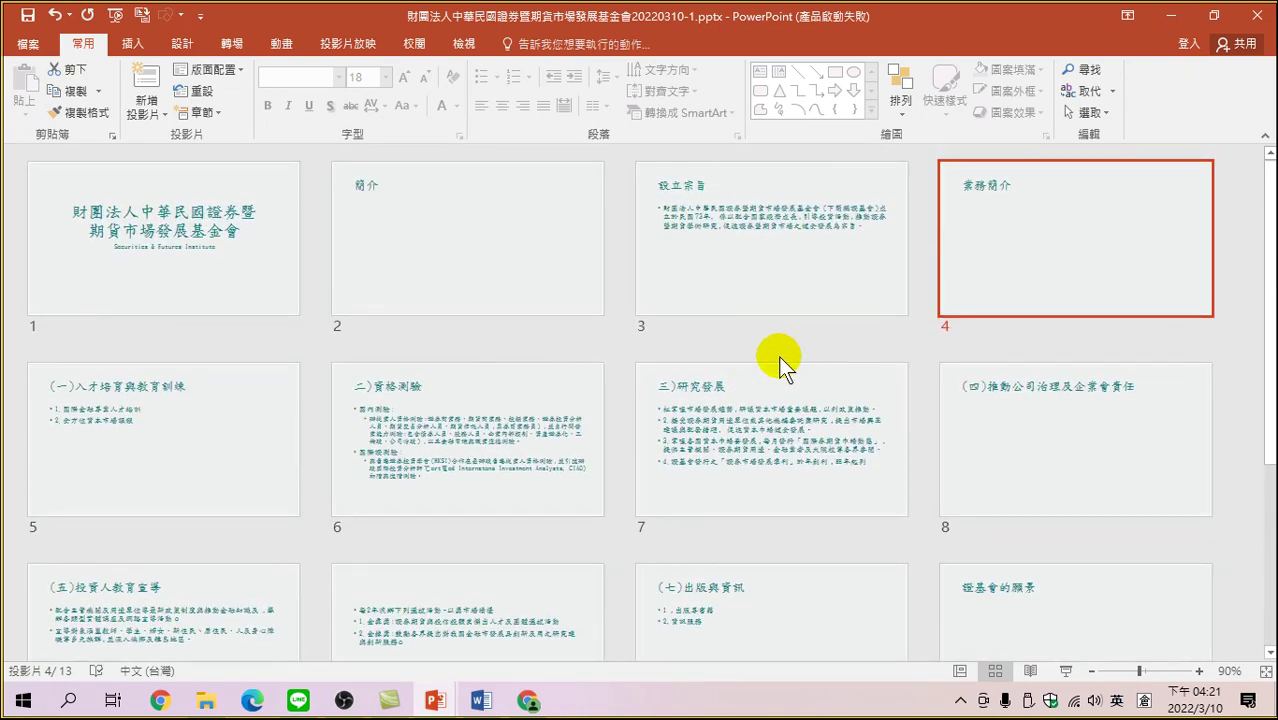